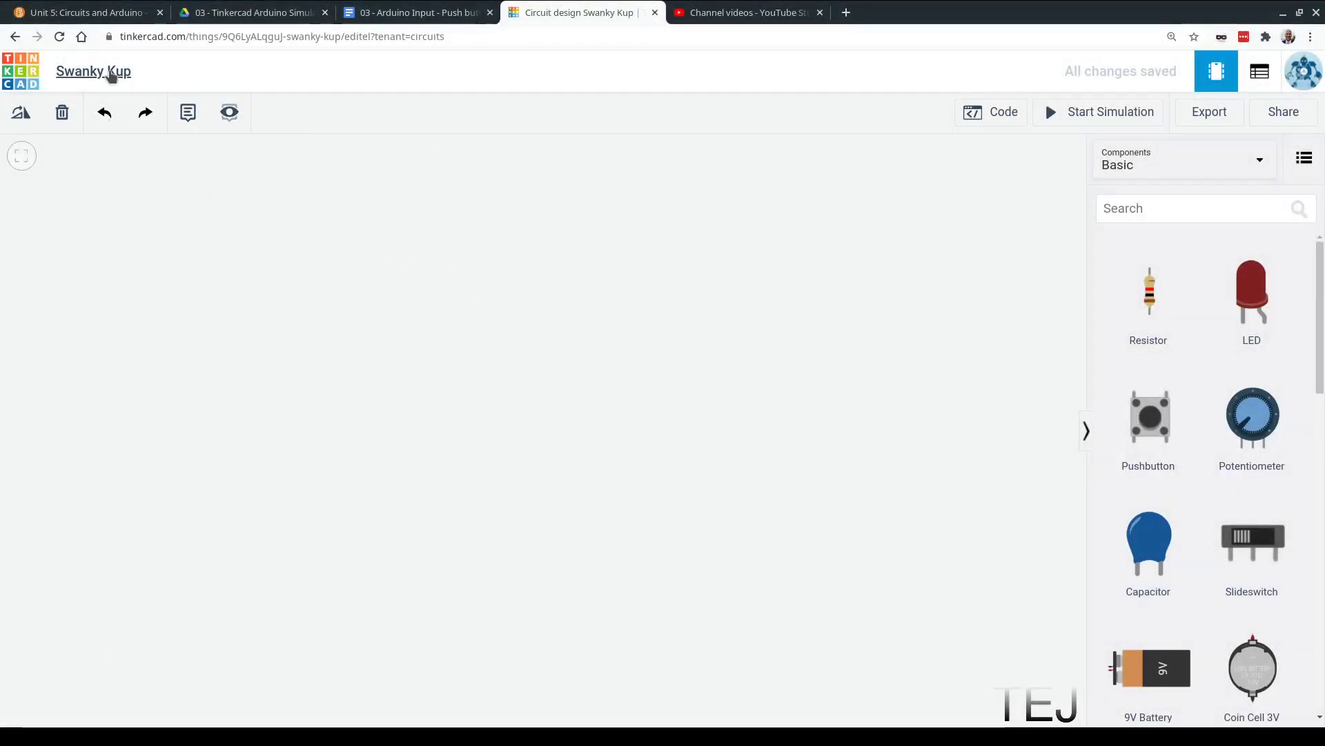
Step: Retitle the 'Swanky Kup' design as 'Arduino Pushbutton with Pull-up Config', correcting stray letters
left_click(108, 74)
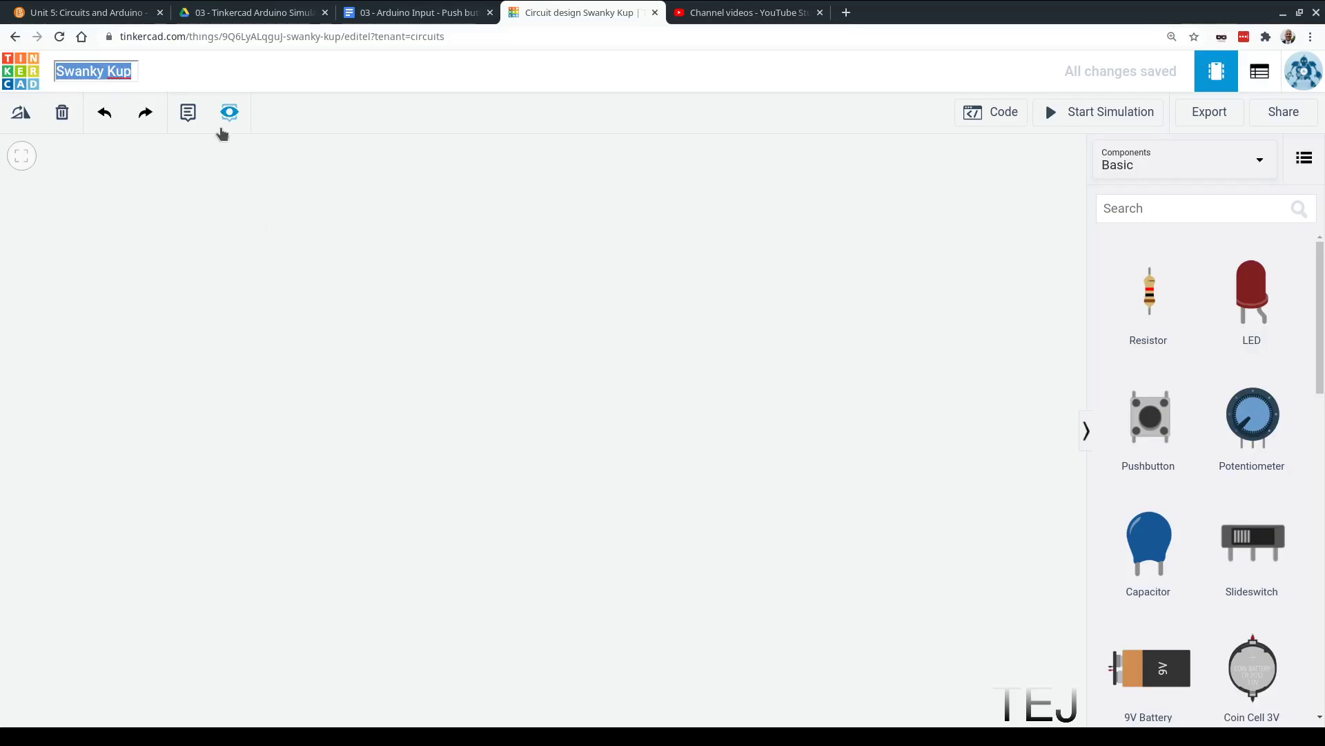
type("A")
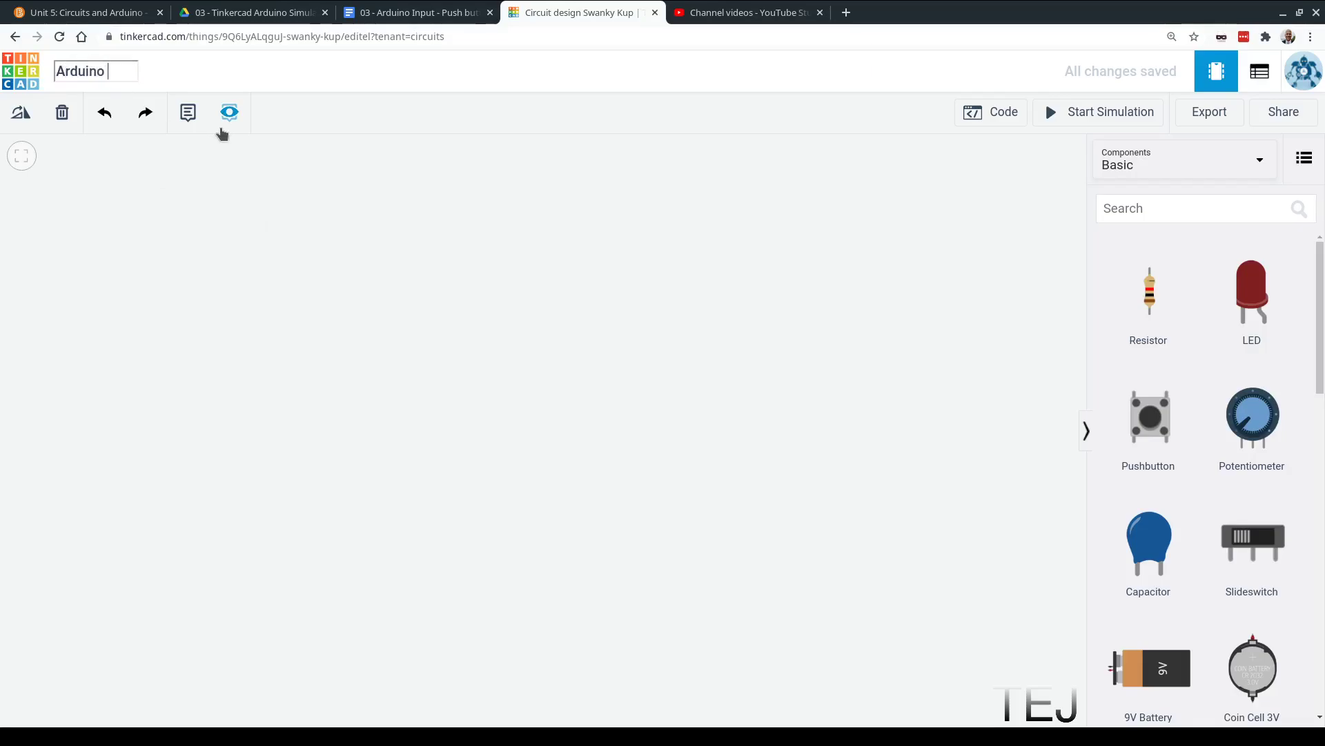
type("rduino Pushbutton P")
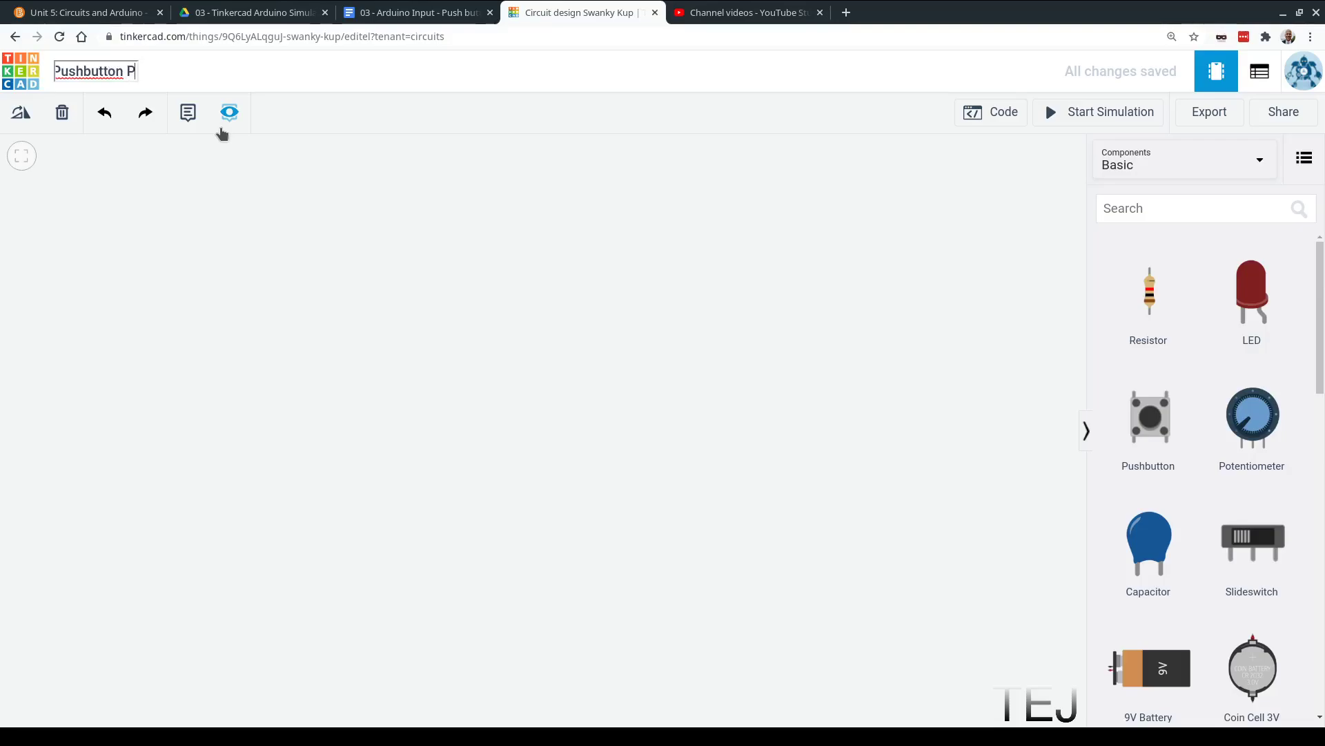
key("BackSpace")
type("with Pull-up Con")
type("figu")
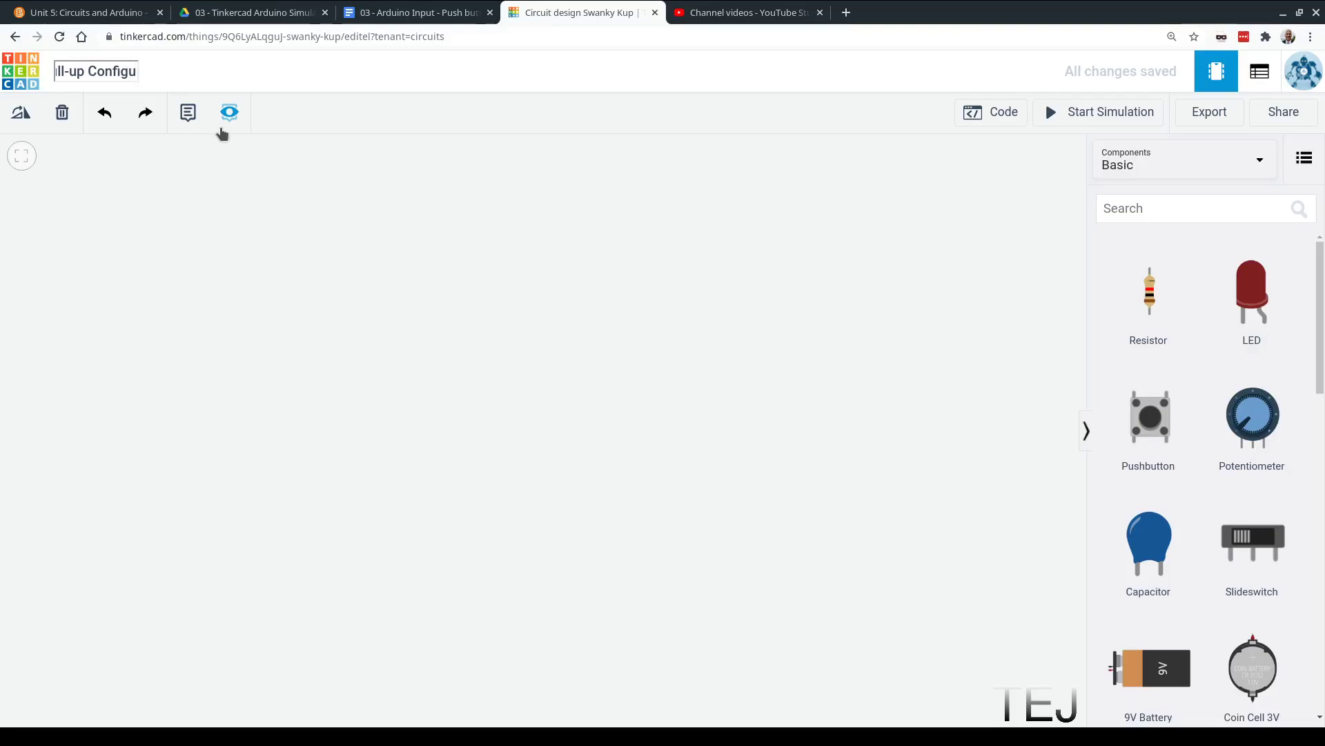
key("BackSpace")
key("Return")
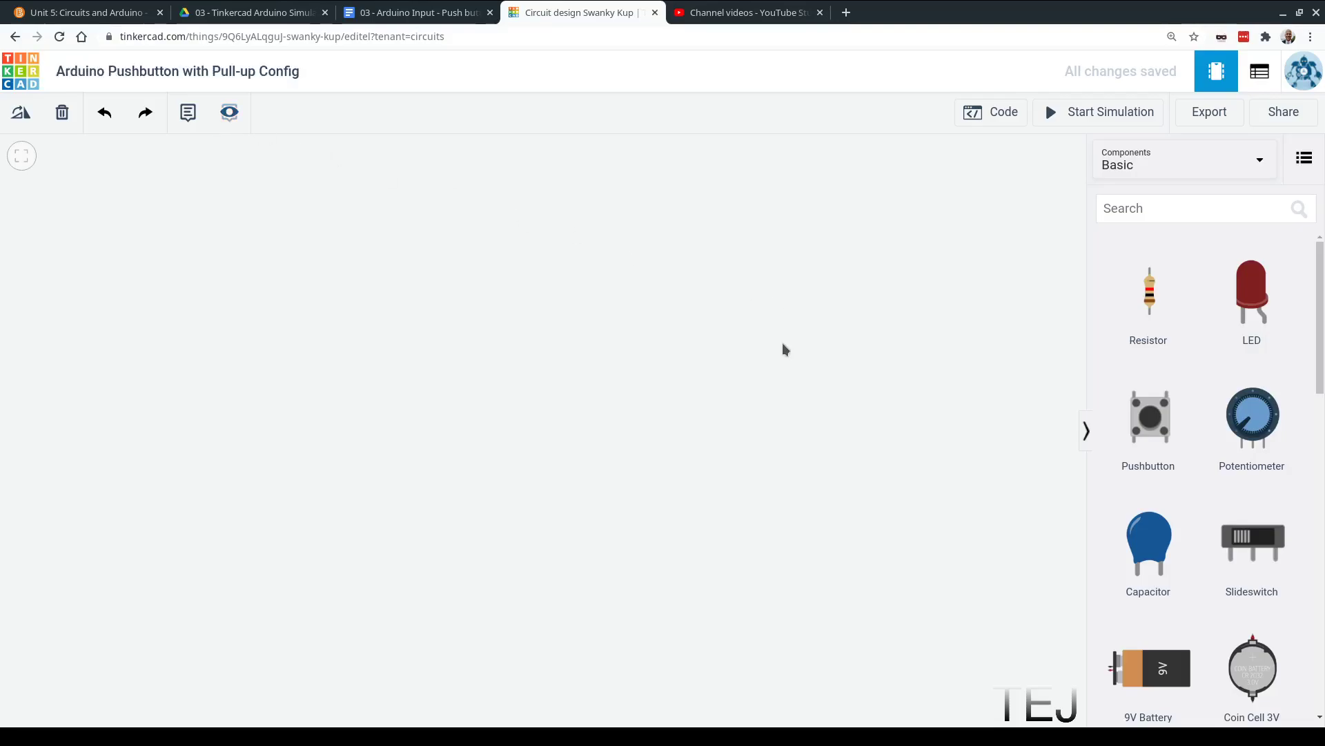
Step: Place a Breadboard Small on the canvas and a pushbutton across its centre gap
scroll(1215, 456, "down", 4)
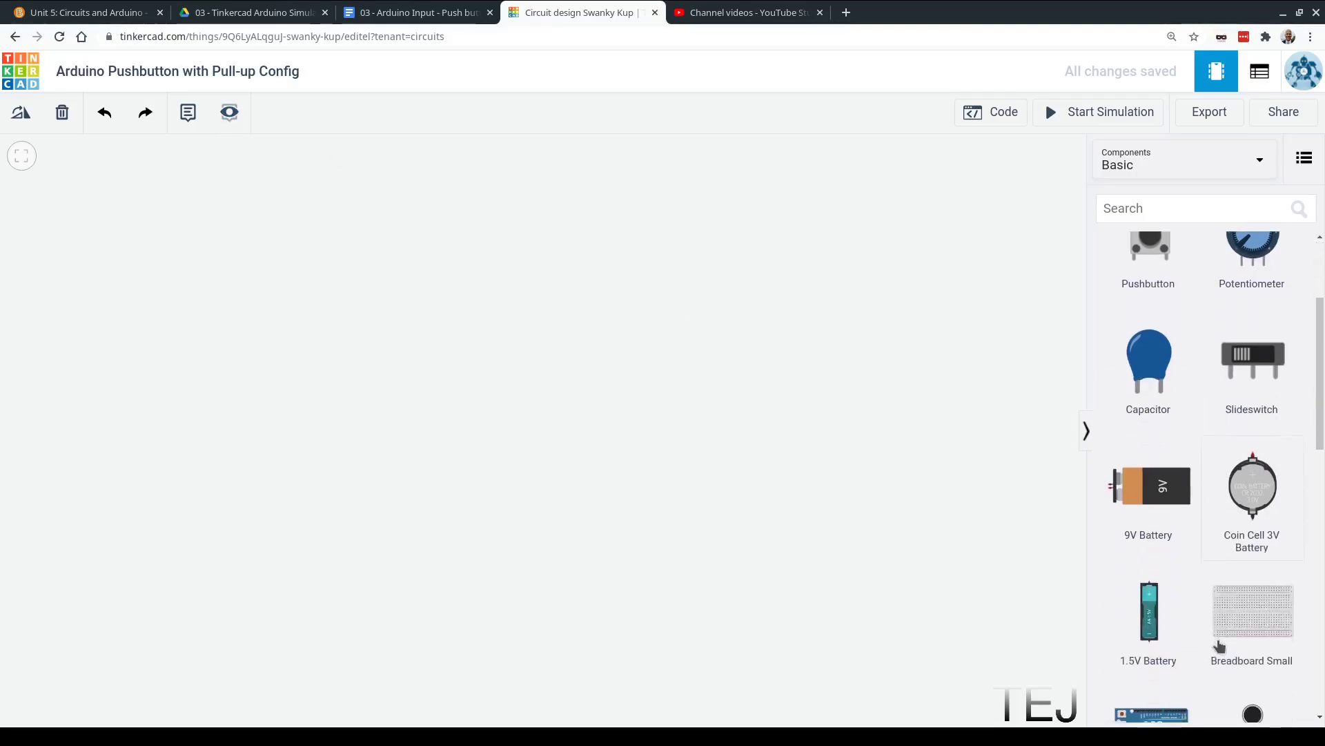
left_click_drag(1247, 508, 693, 448)
scroll(1208, 435, "up", 4)
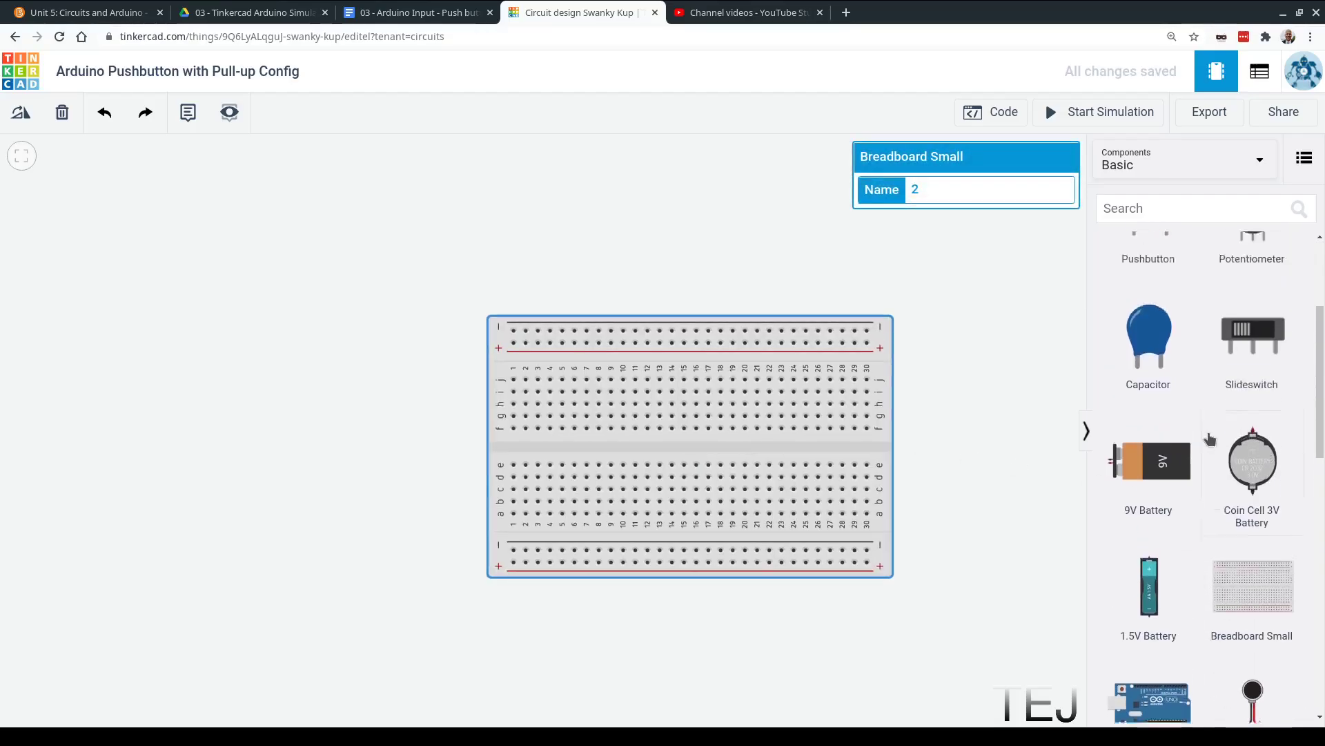
left_click_drag(1158, 422, 583, 447)
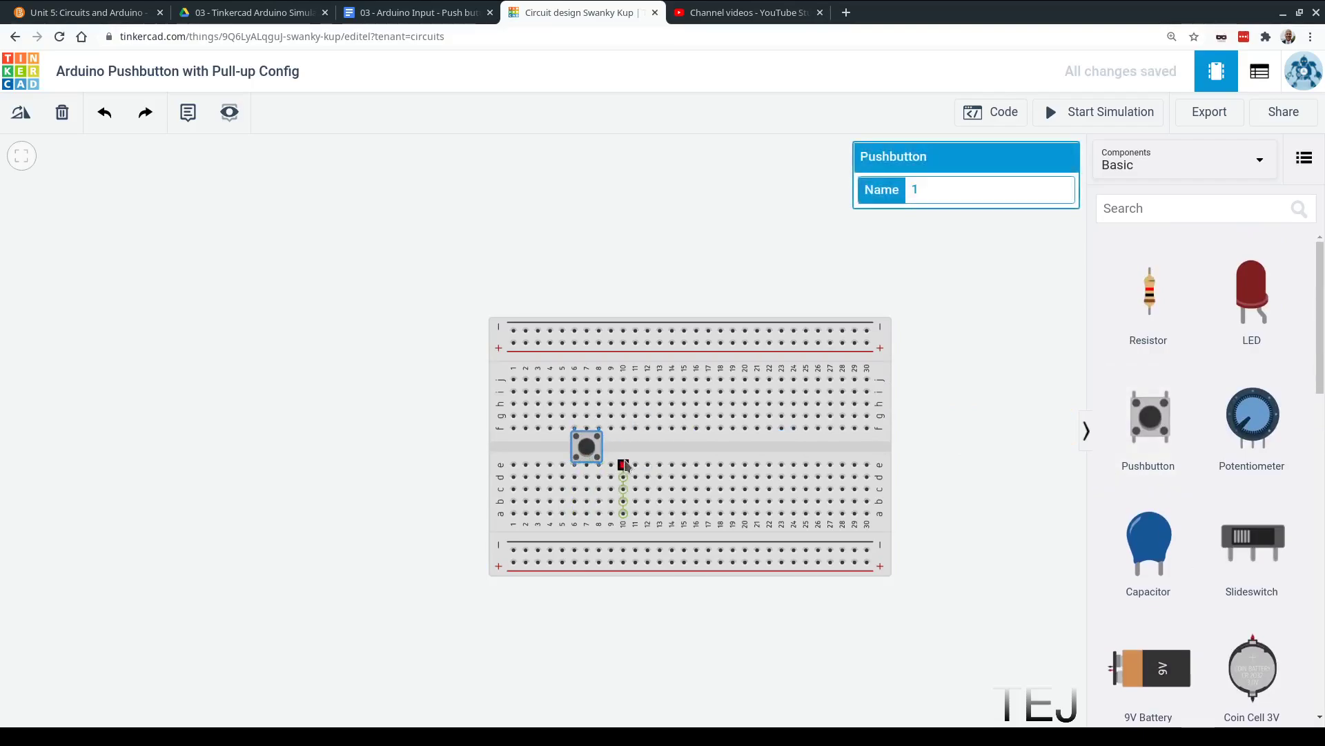
Step: Add a 3V coin cell, wire its + terminal to the + rail, and place it under the breadboard
left_click_drag(1253, 666, 281, 543)
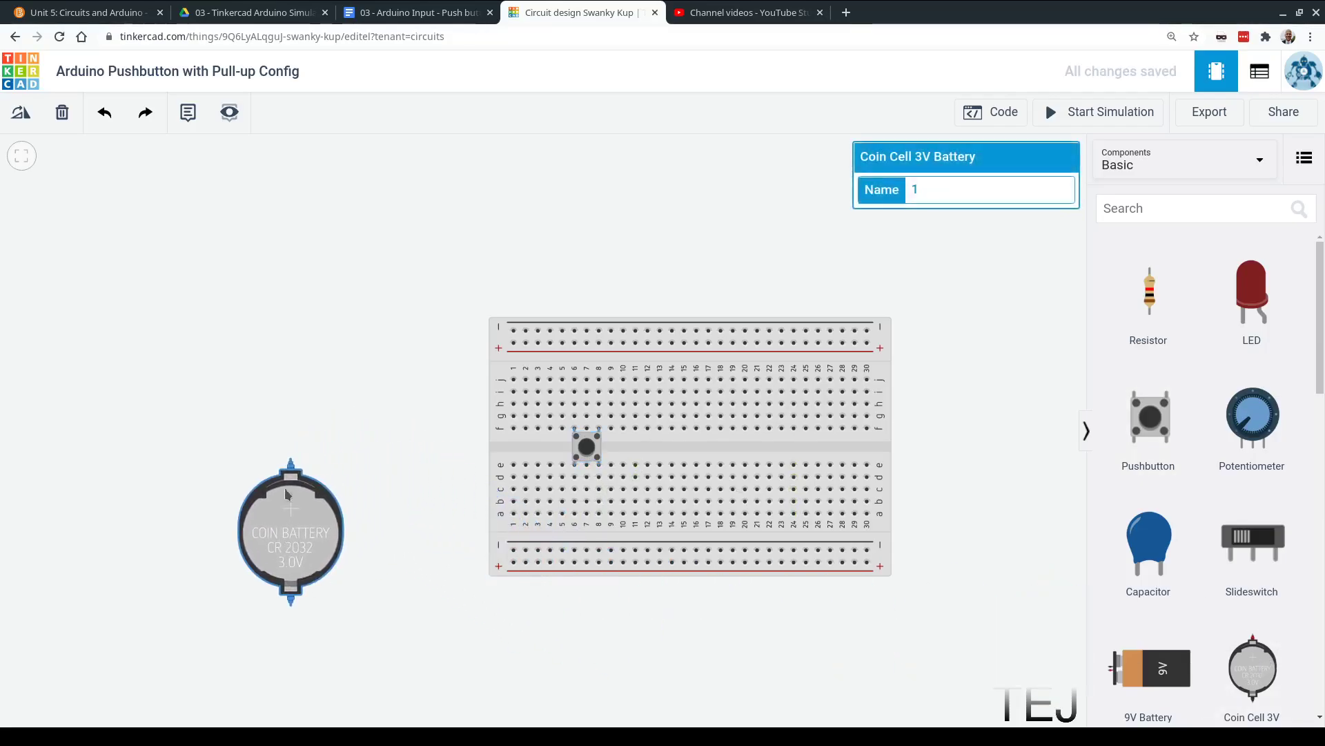
left_click(291, 465)
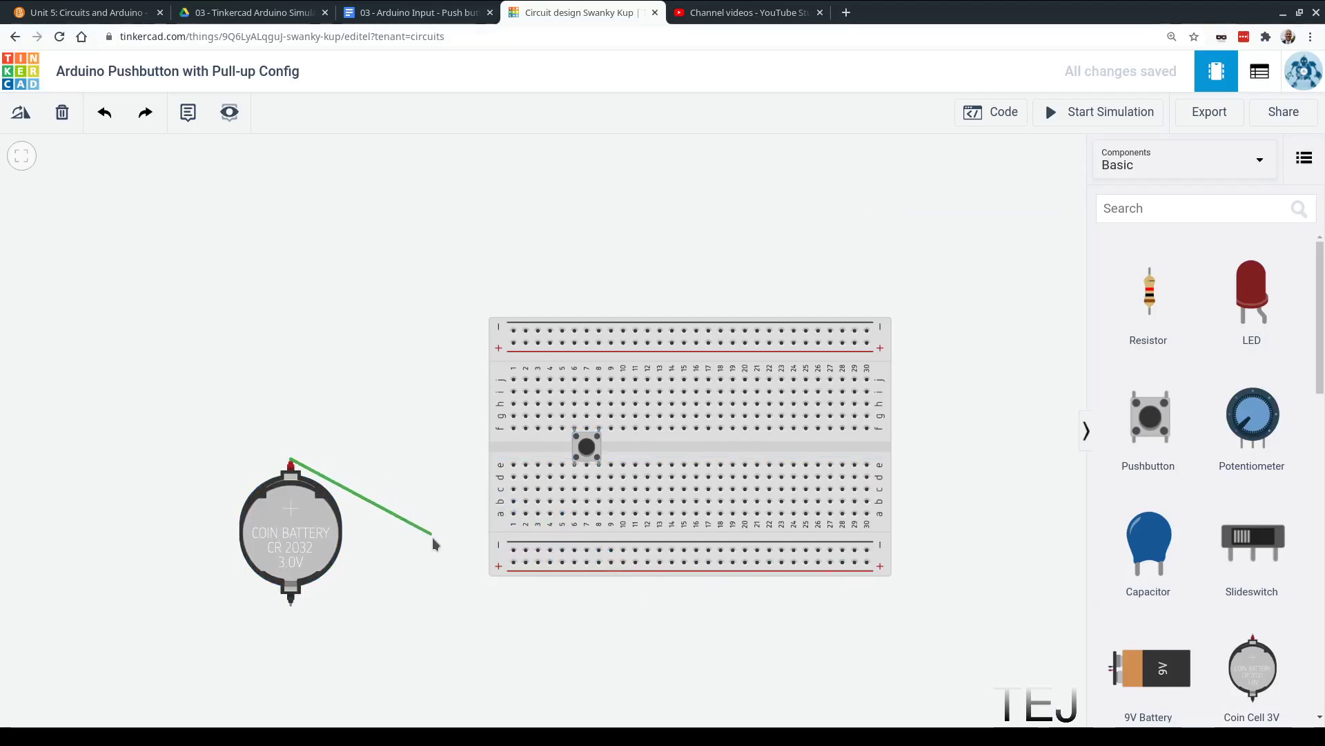
left_click(513, 562)
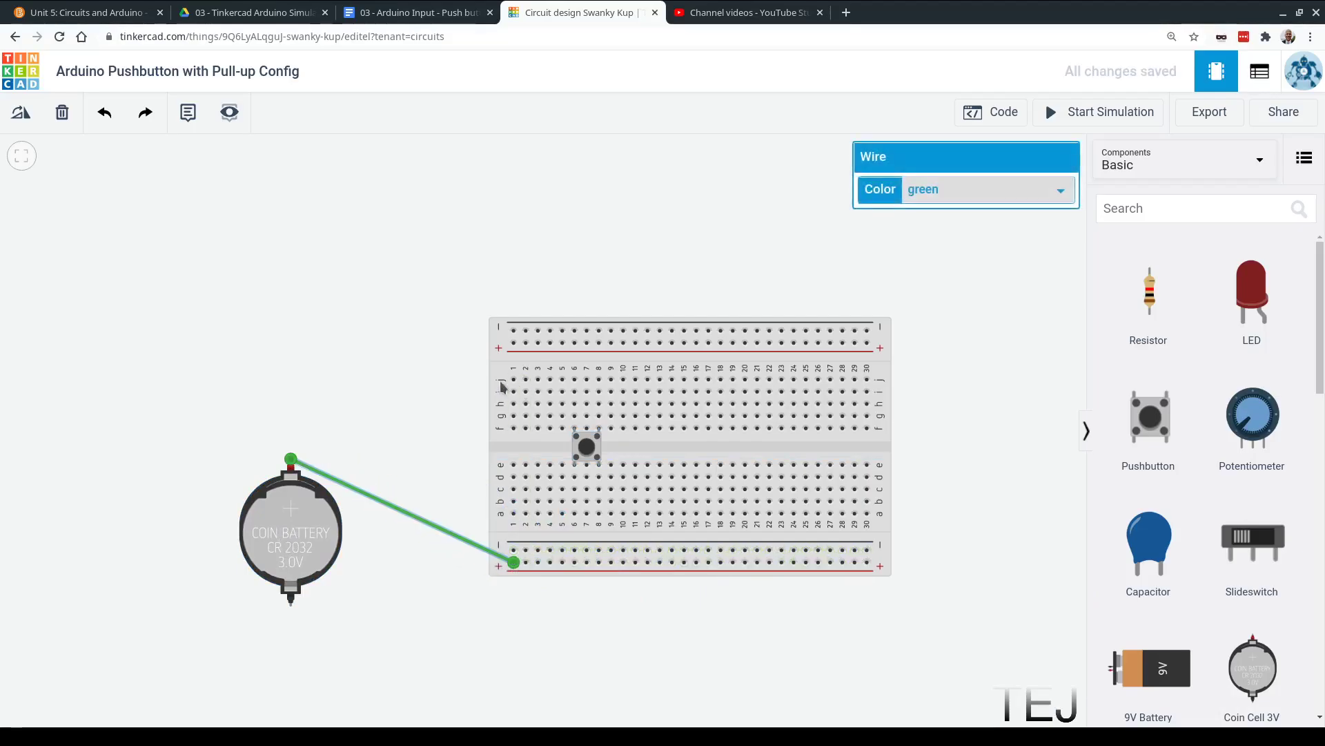
left_click_drag(494, 367, 453, 234)
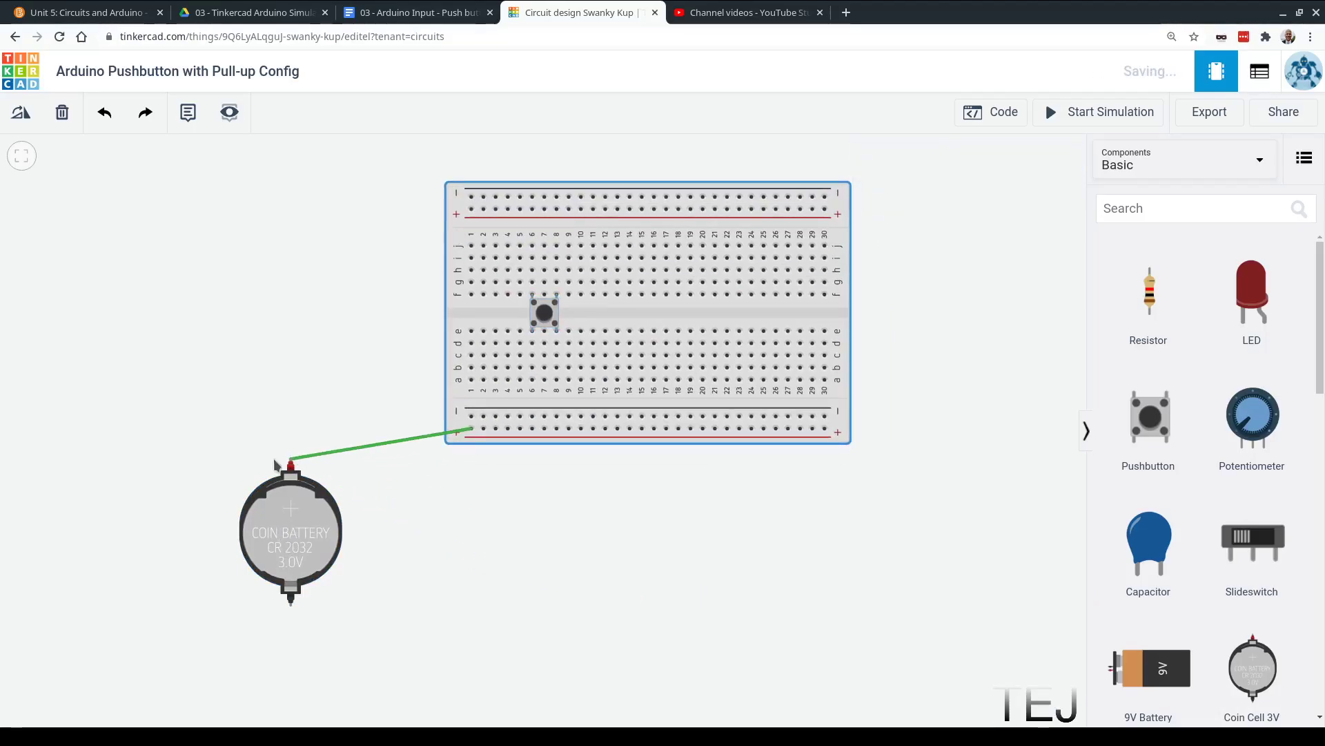
left_click_drag(299, 530, 481, 557)
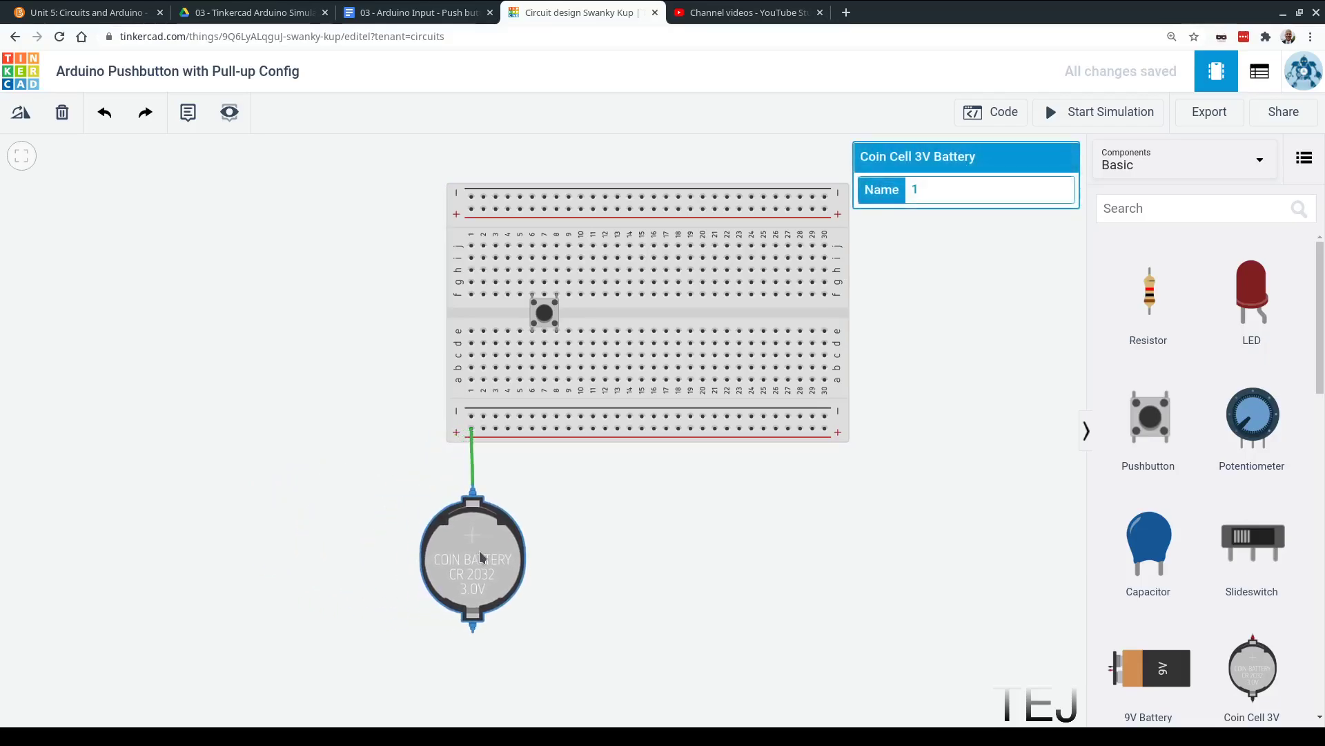
Step: Wire the coin cell's − terminal to the − rail and shift the pushbutton left
left_click(475, 625)
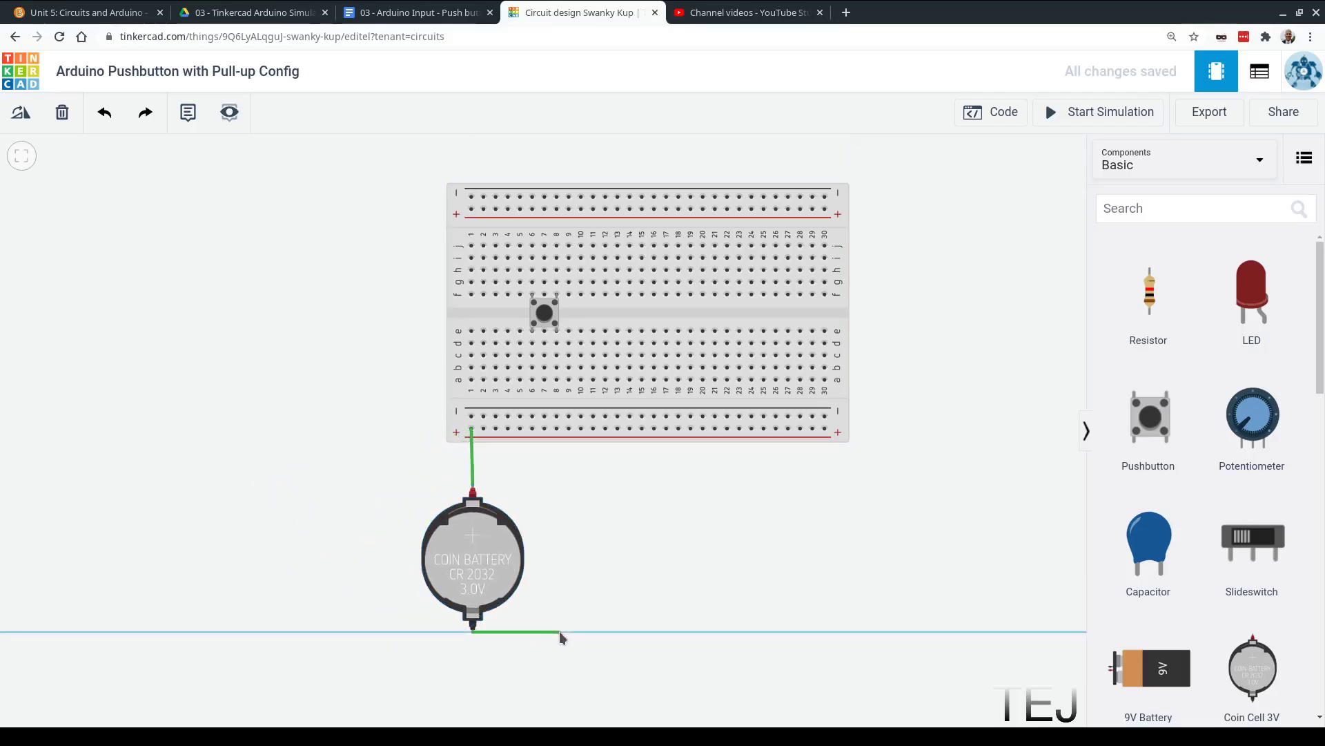
left_click(561, 631)
left_click(557, 416)
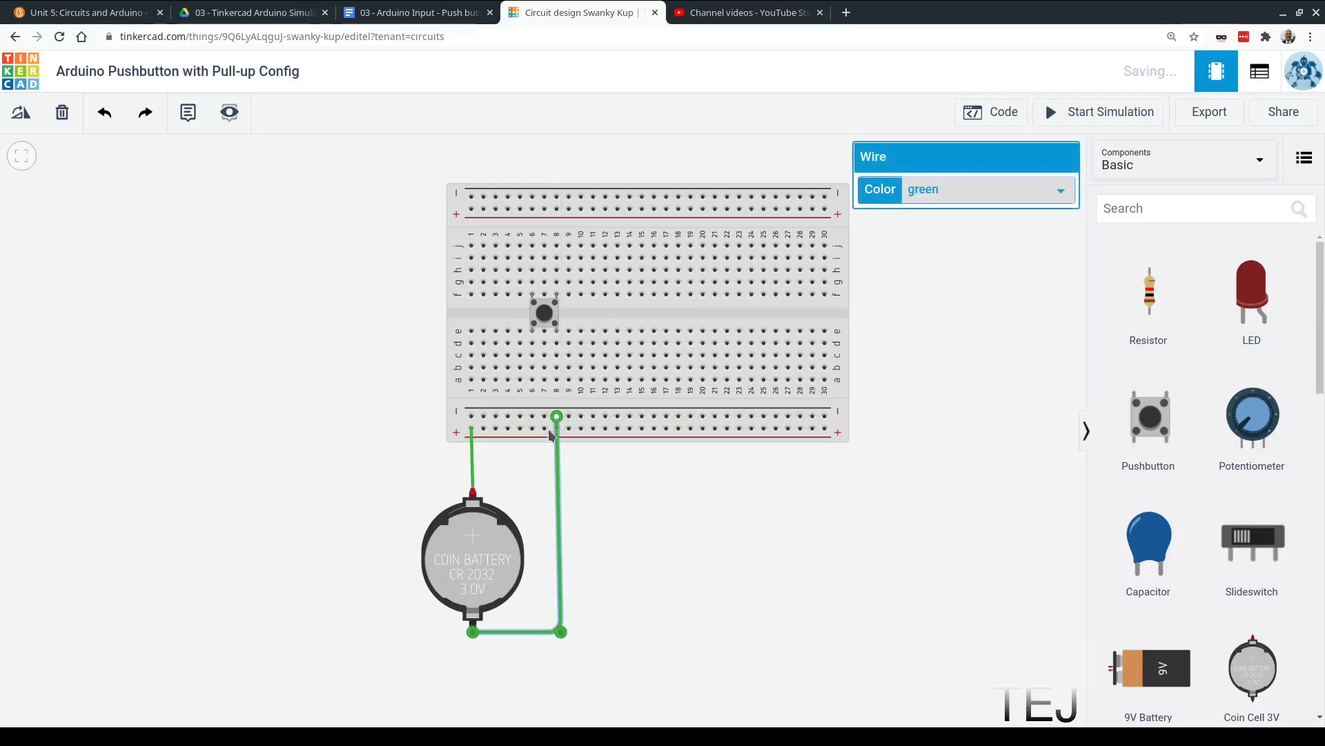
left_click_drag(546, 314, 508, 314)
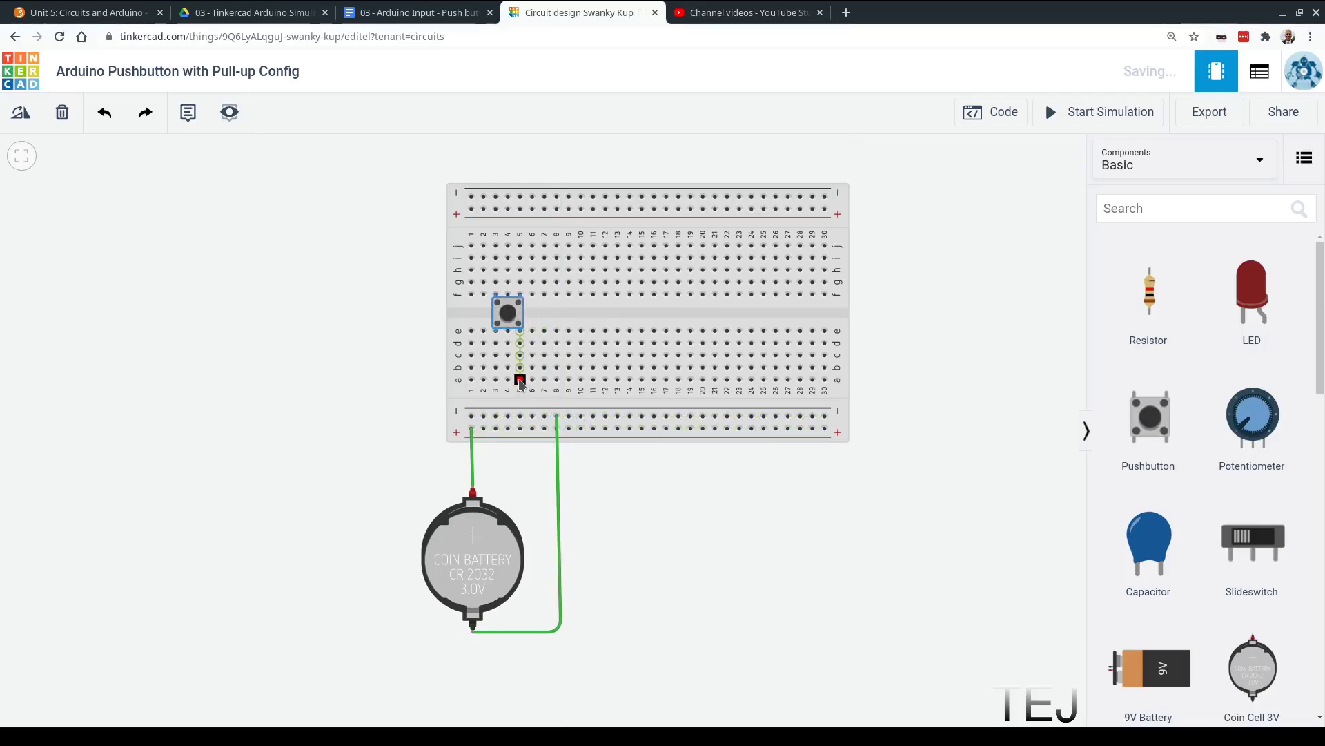
Step: Place a resistor and a red LED on the breadboard, wiring hole a2 to the − rail
left_click_drag(1150, 294, 521, 414)
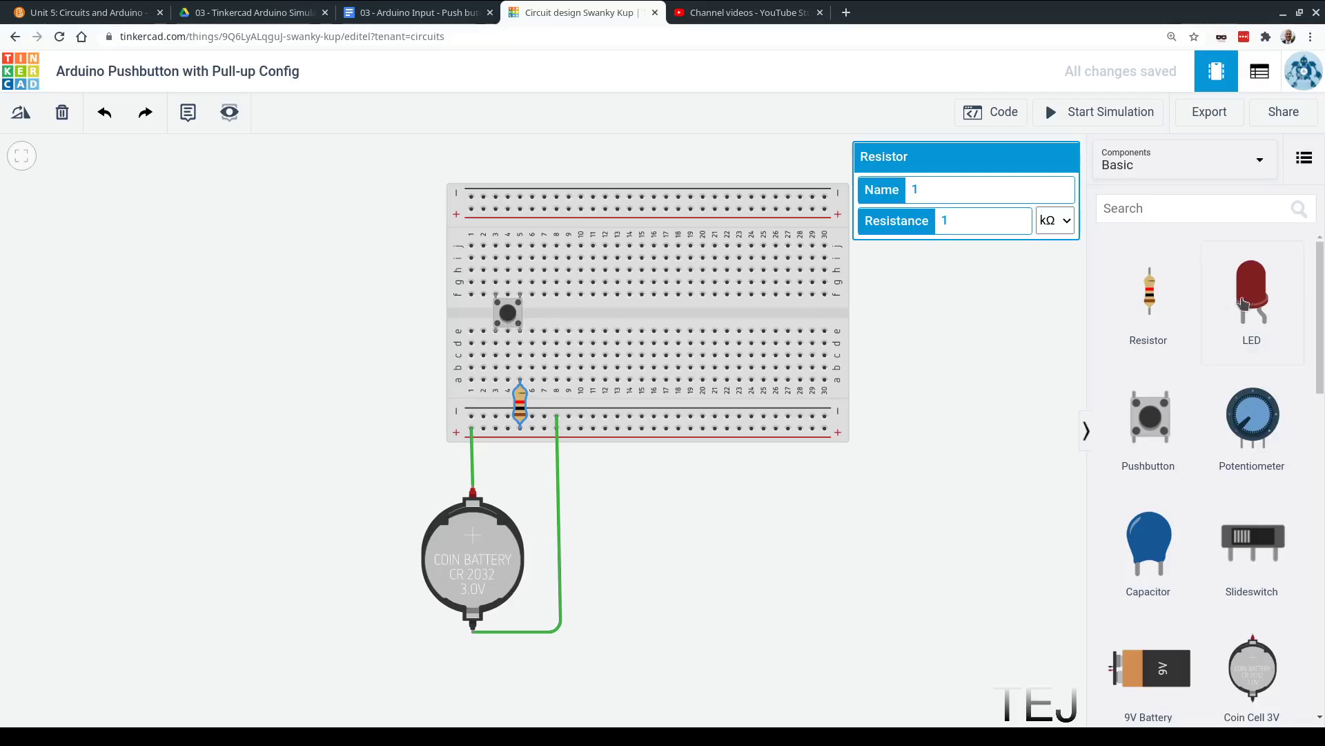
left_click_drag(1252, 297, 497, 366)
left_click(483, 378)
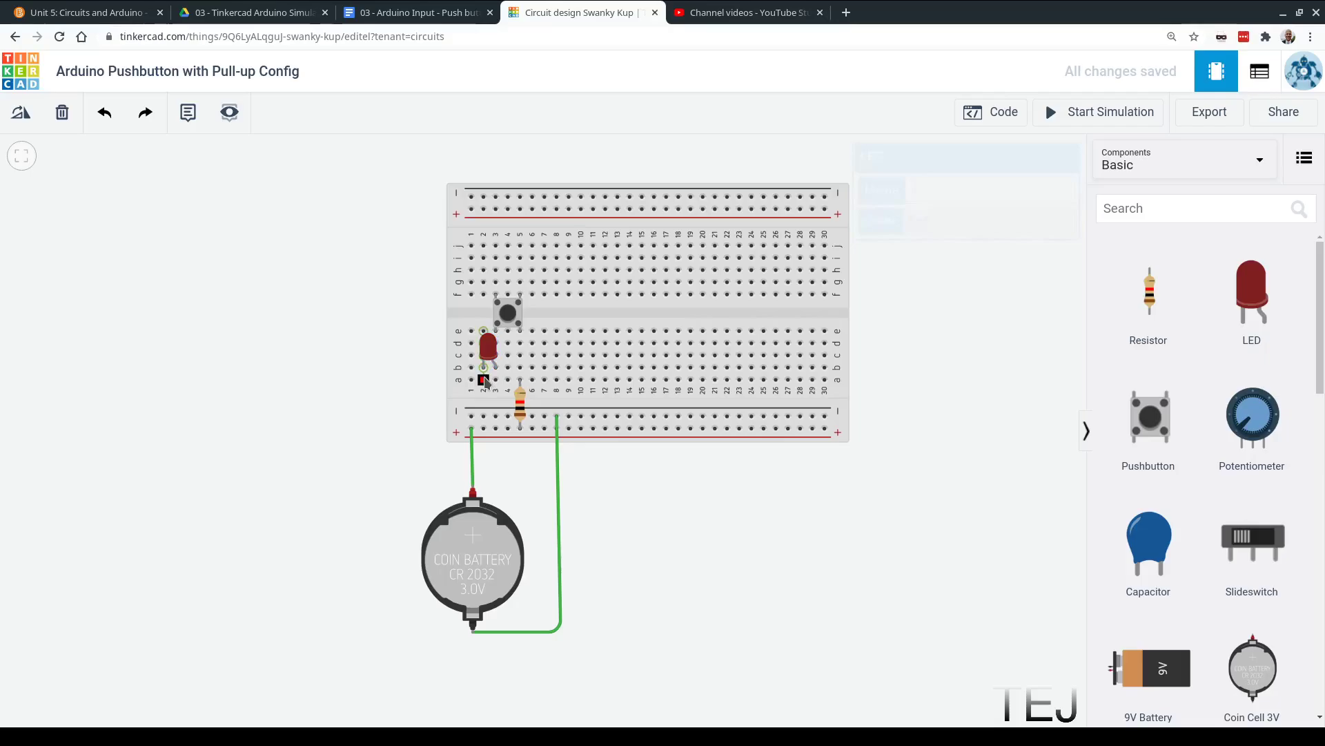
left_click(484, 416)
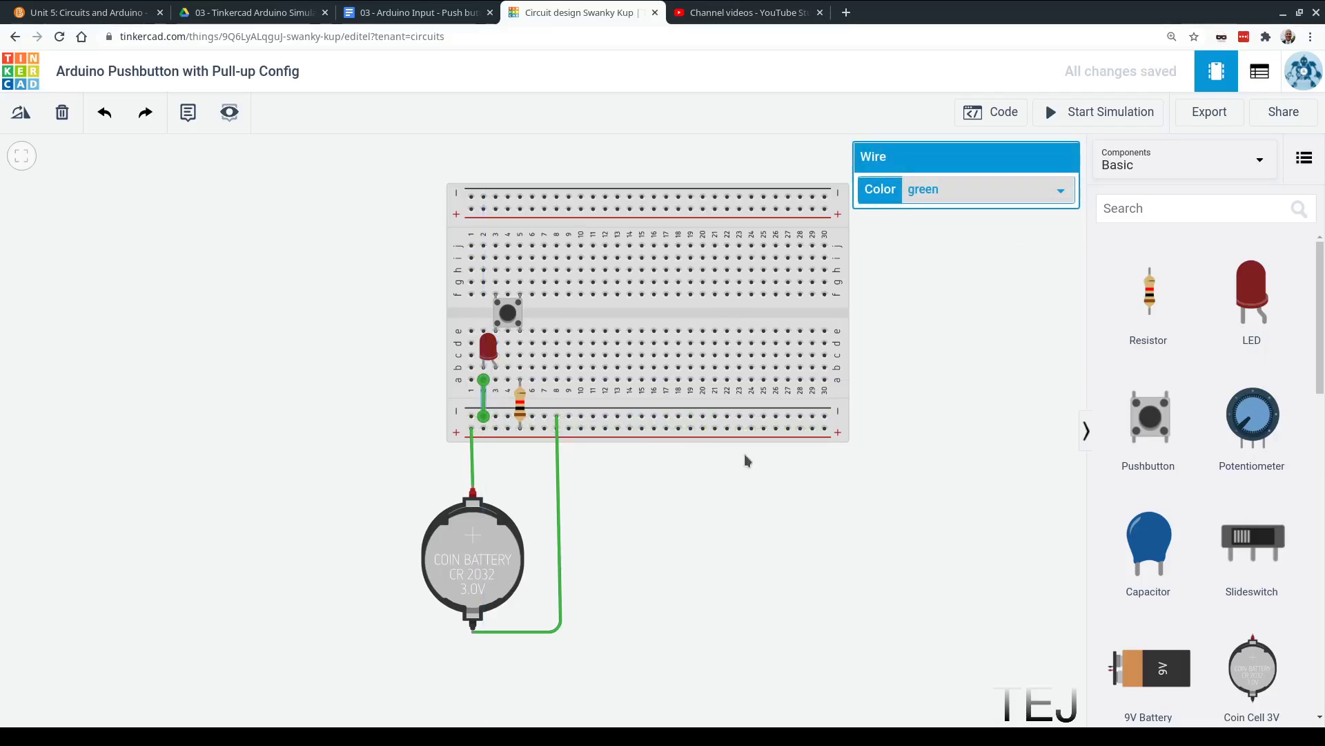
Step: Start the simulation and press the pushbutton to test the LED
left_click(1094, 118)
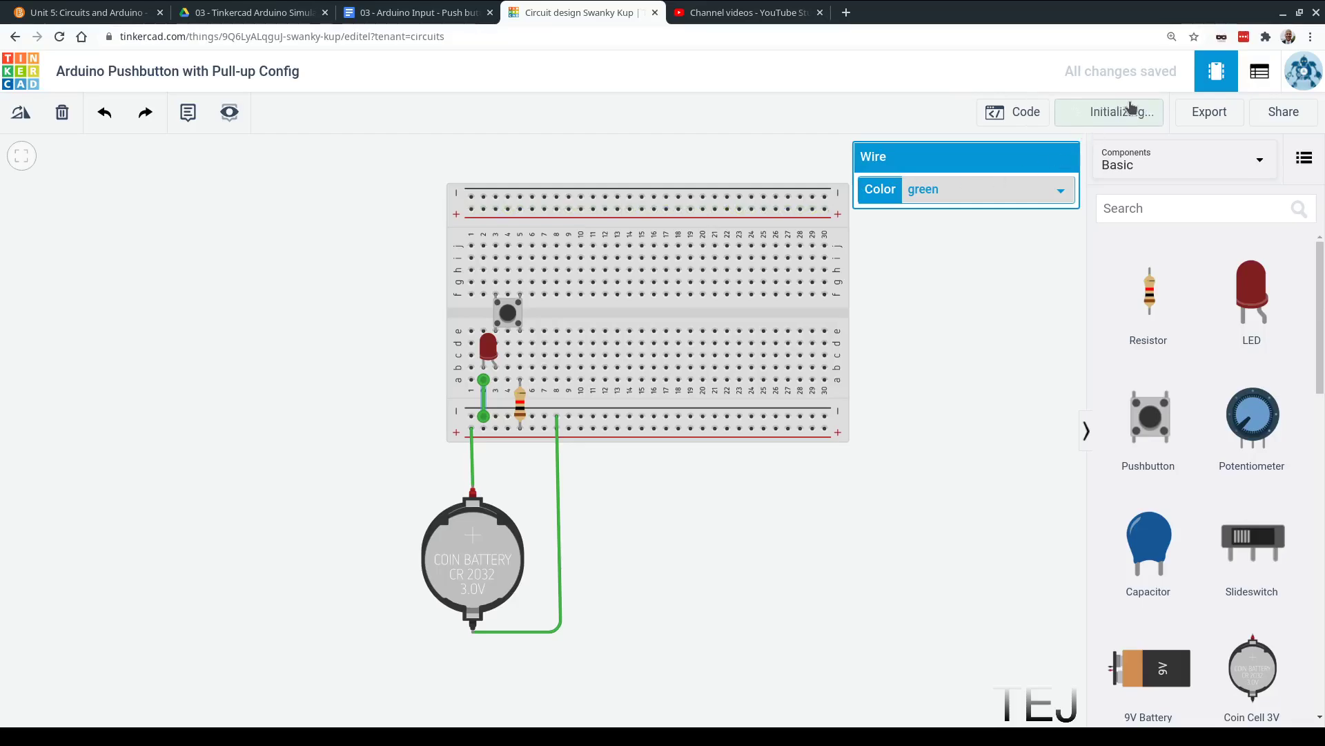
left_click(511, 316)
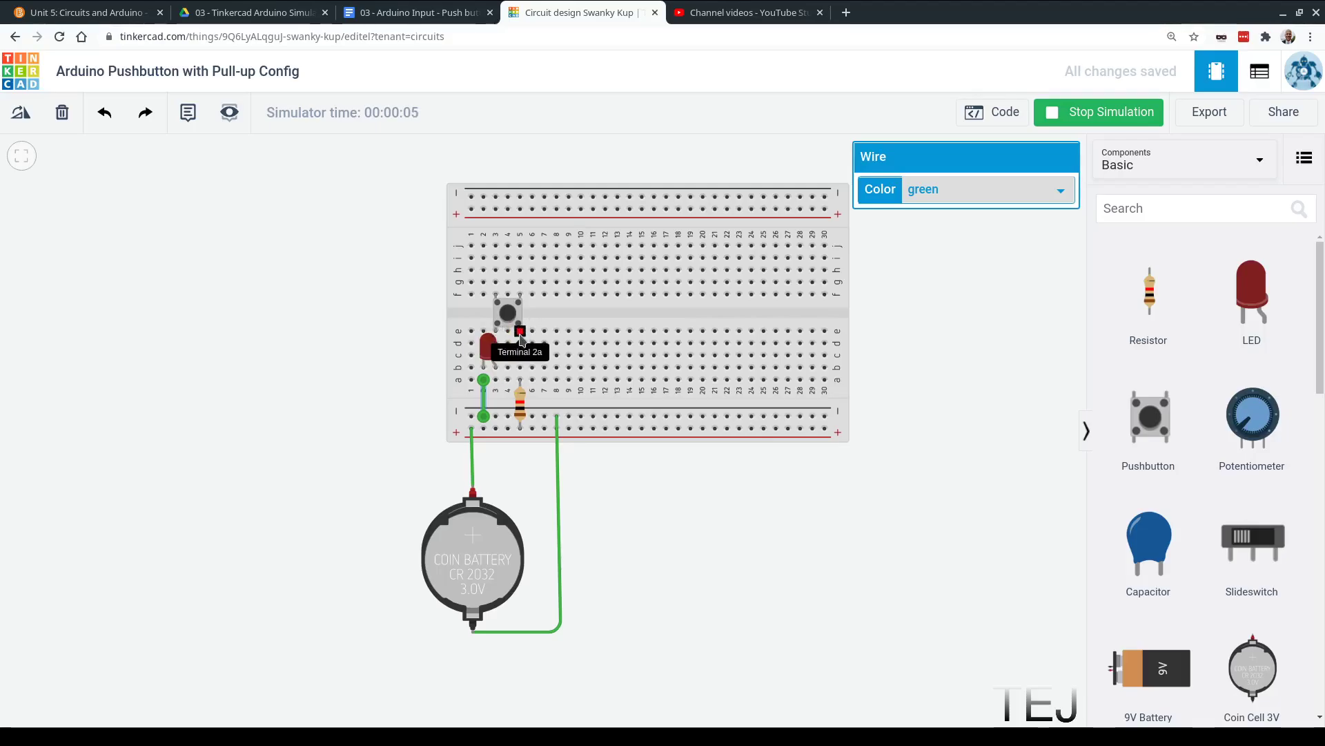
Step: Delete the coin cell, the remaining green wire, the resistor and the LED
left_click(482, 540)
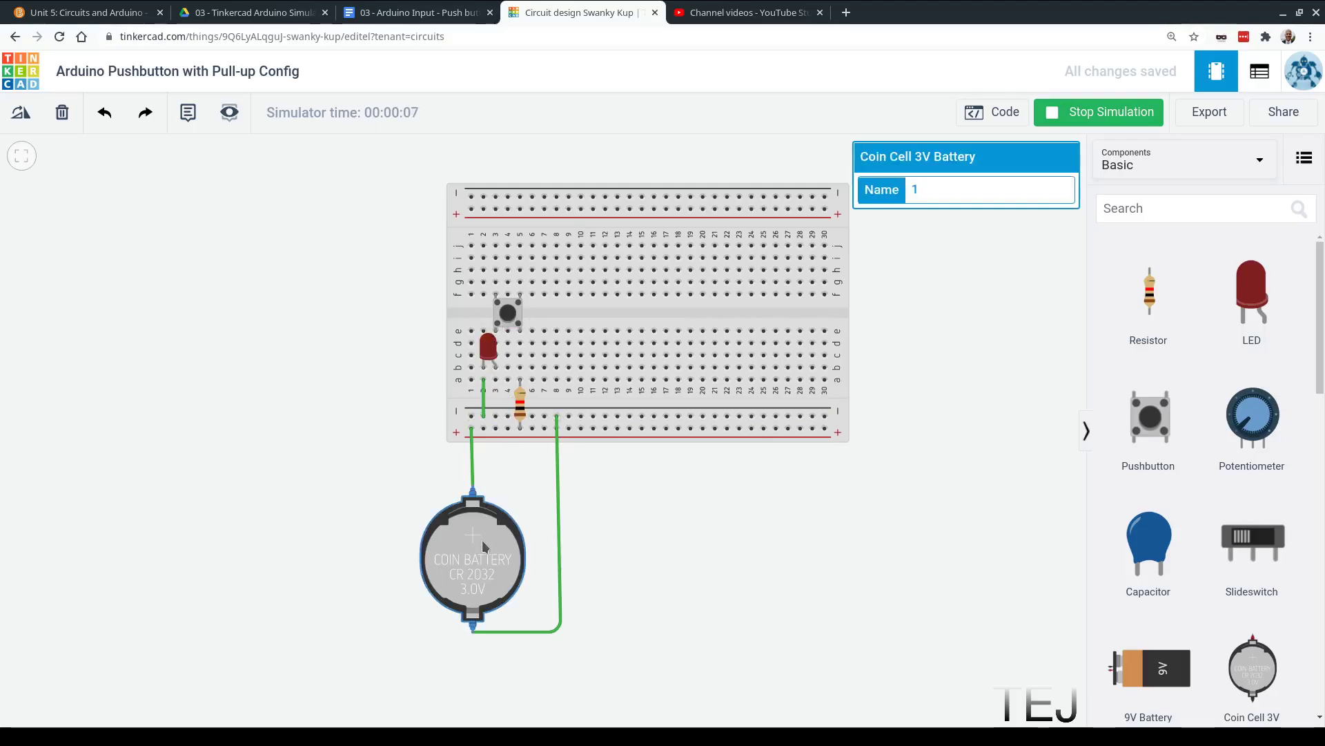
key("Delete")
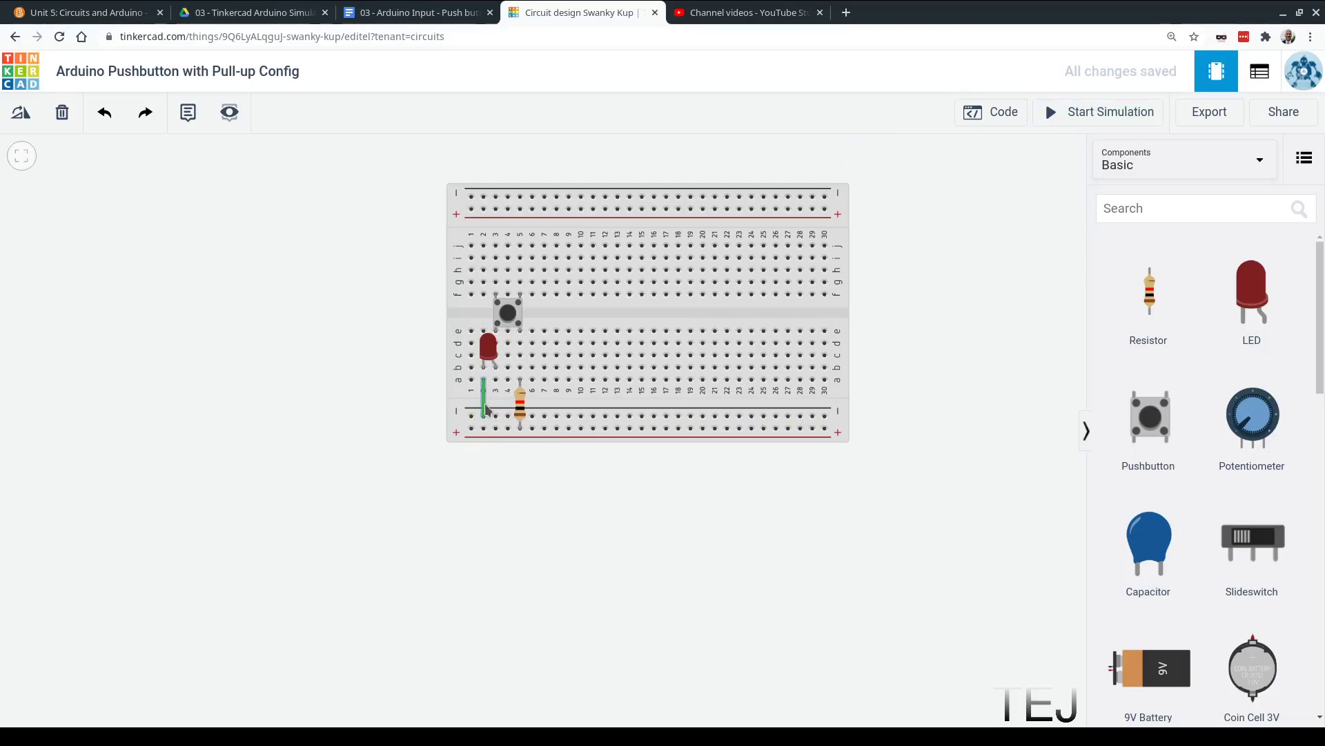
left_click(484, 407)
key("Delete")
left_click(519, 407)
key("Delete")
left_click(489, 348)
key("Delete")
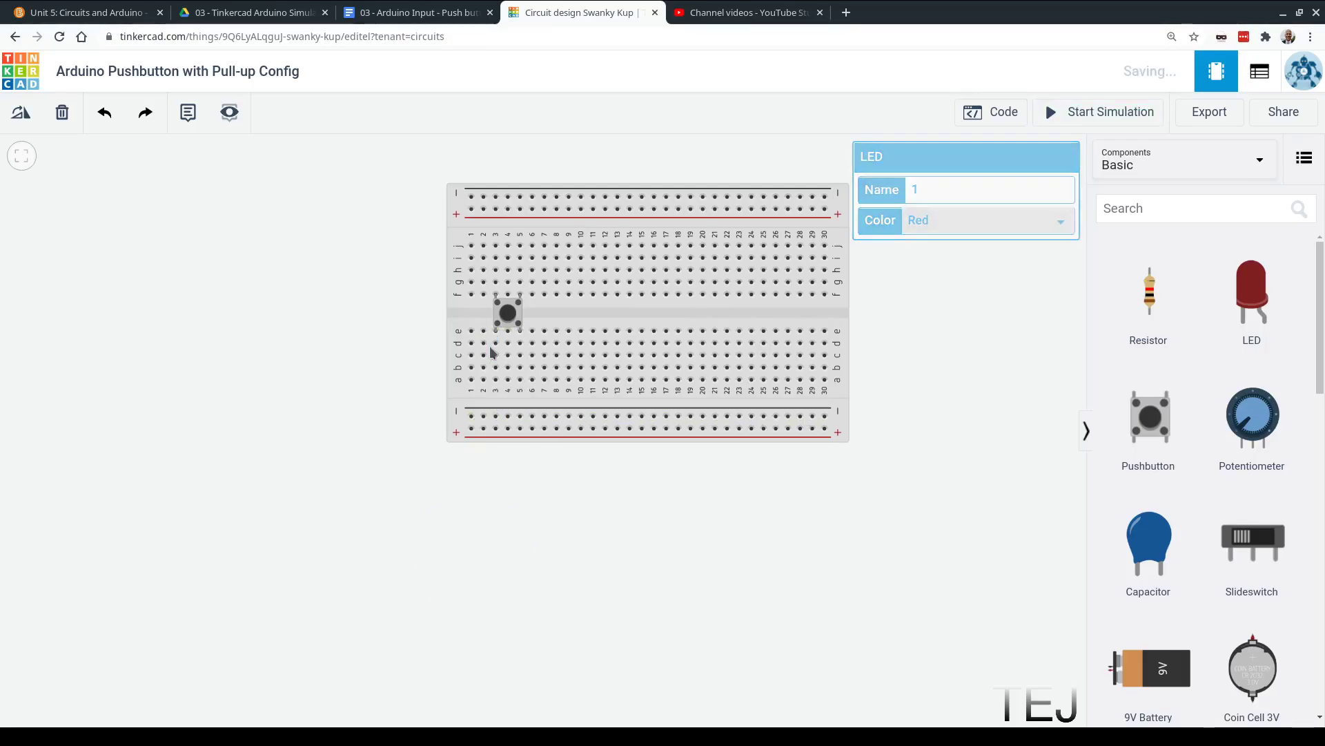
Step: Add an Arduino Uno R3 and arrange it close beside the breadboard
scroll(1242, 594, "down", 5)
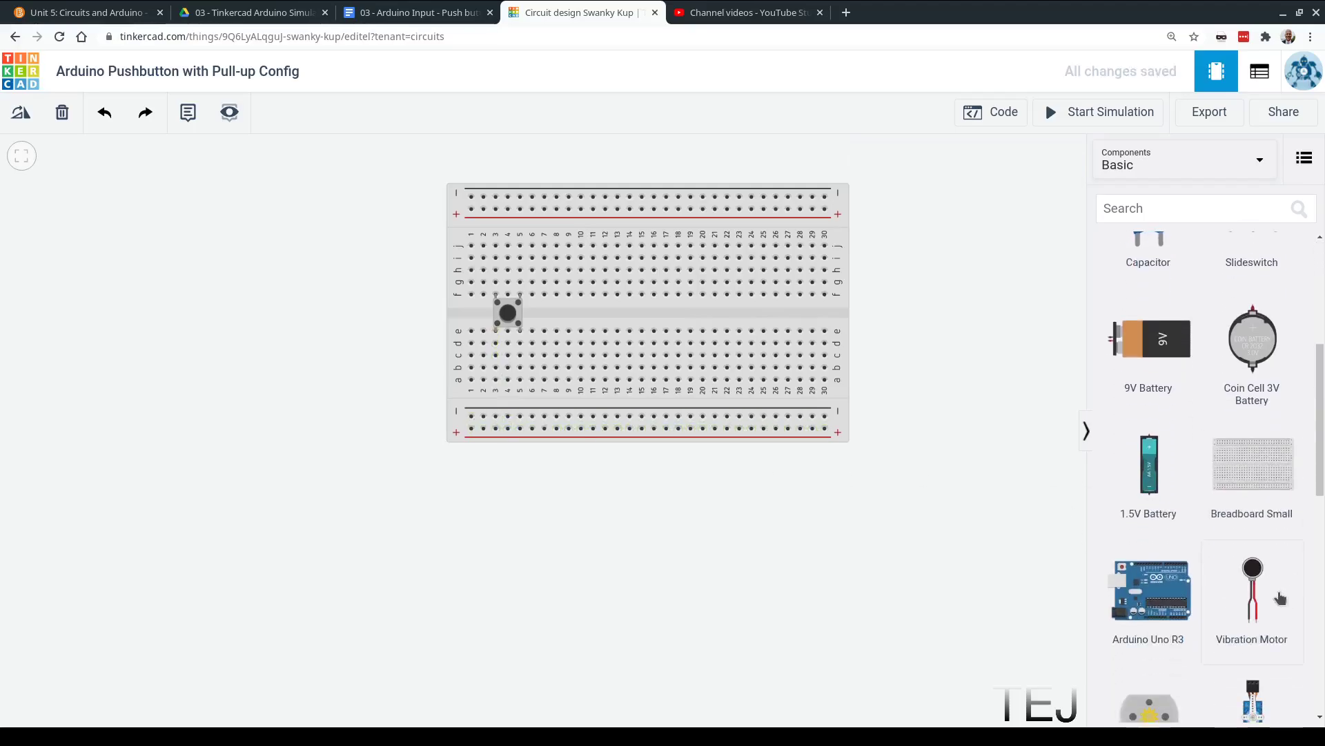
left_click_drag(1164, 591, 243, 443)
left_click(571, 355)
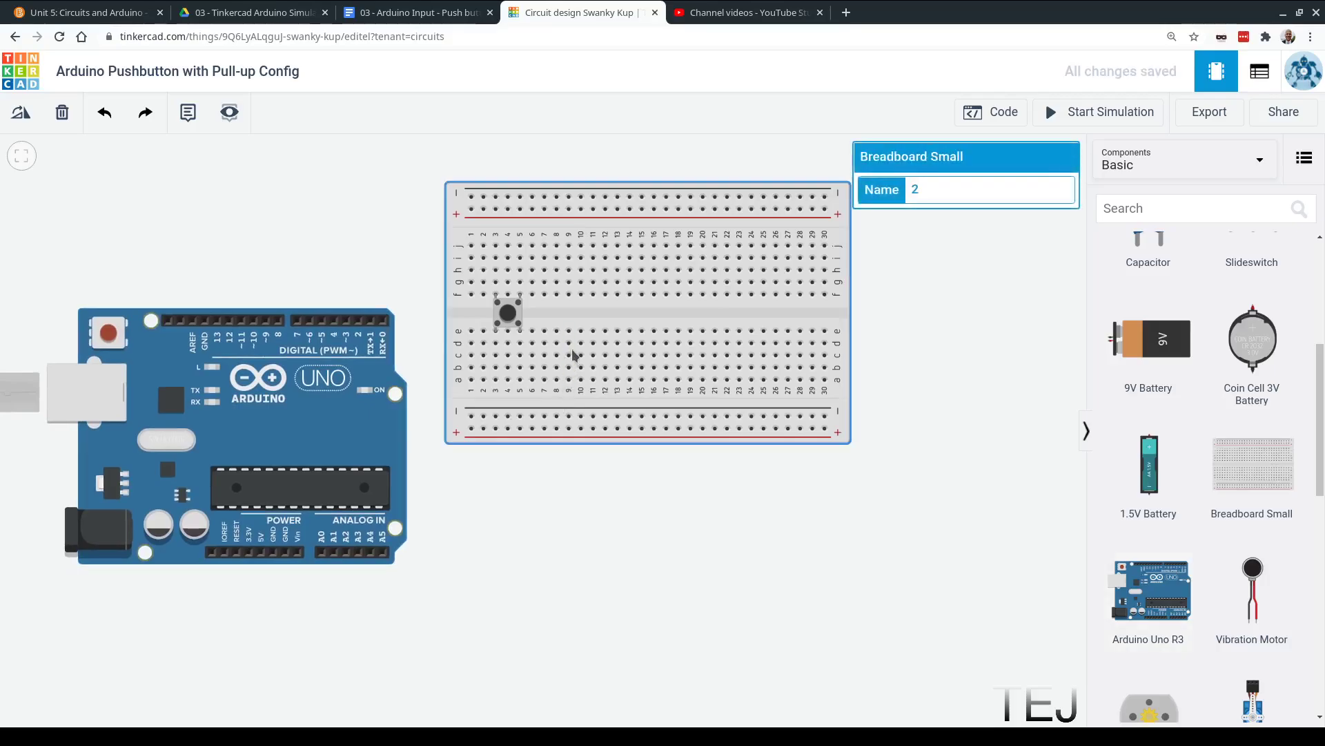
left_click_drag(570, 355, 689, 420)
left_click_drag(400, 544, 462, 545)
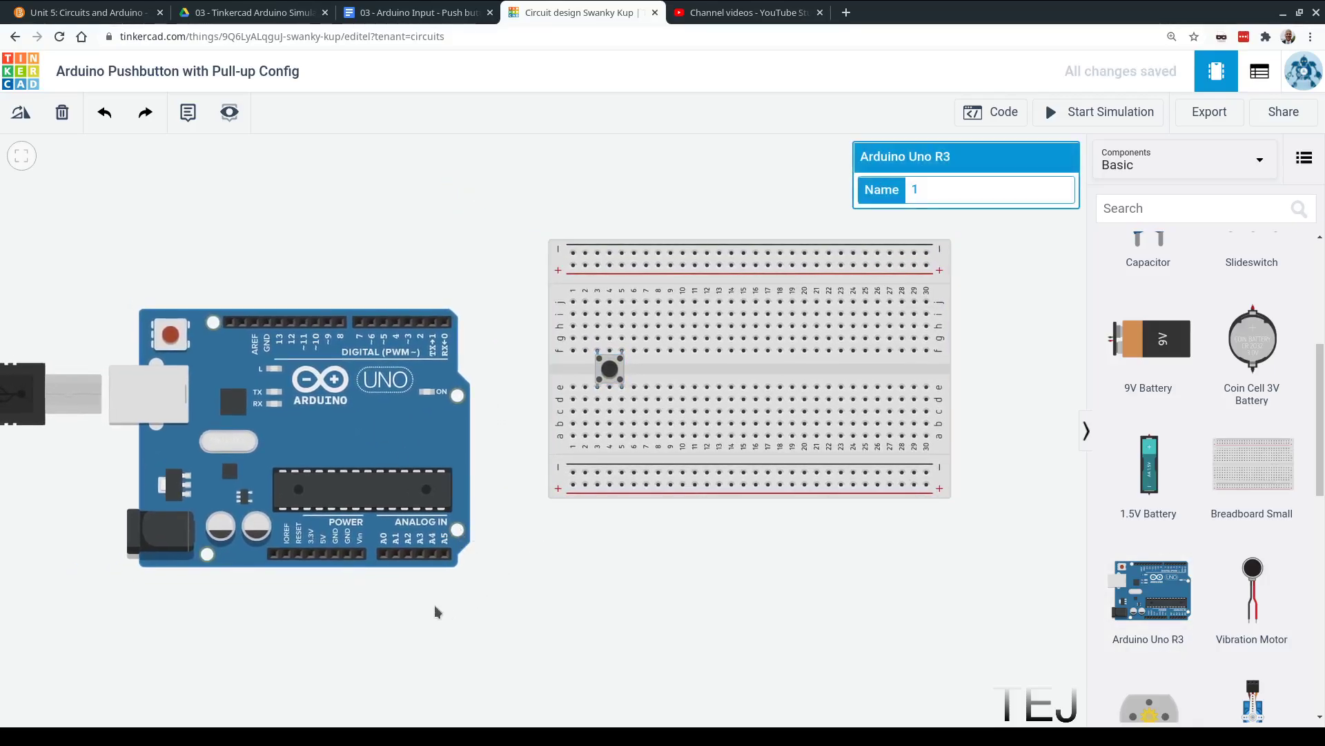
Step: Wire the Arduino's GND pin around under the breadboard to the negative rail
left_click(348, 557)
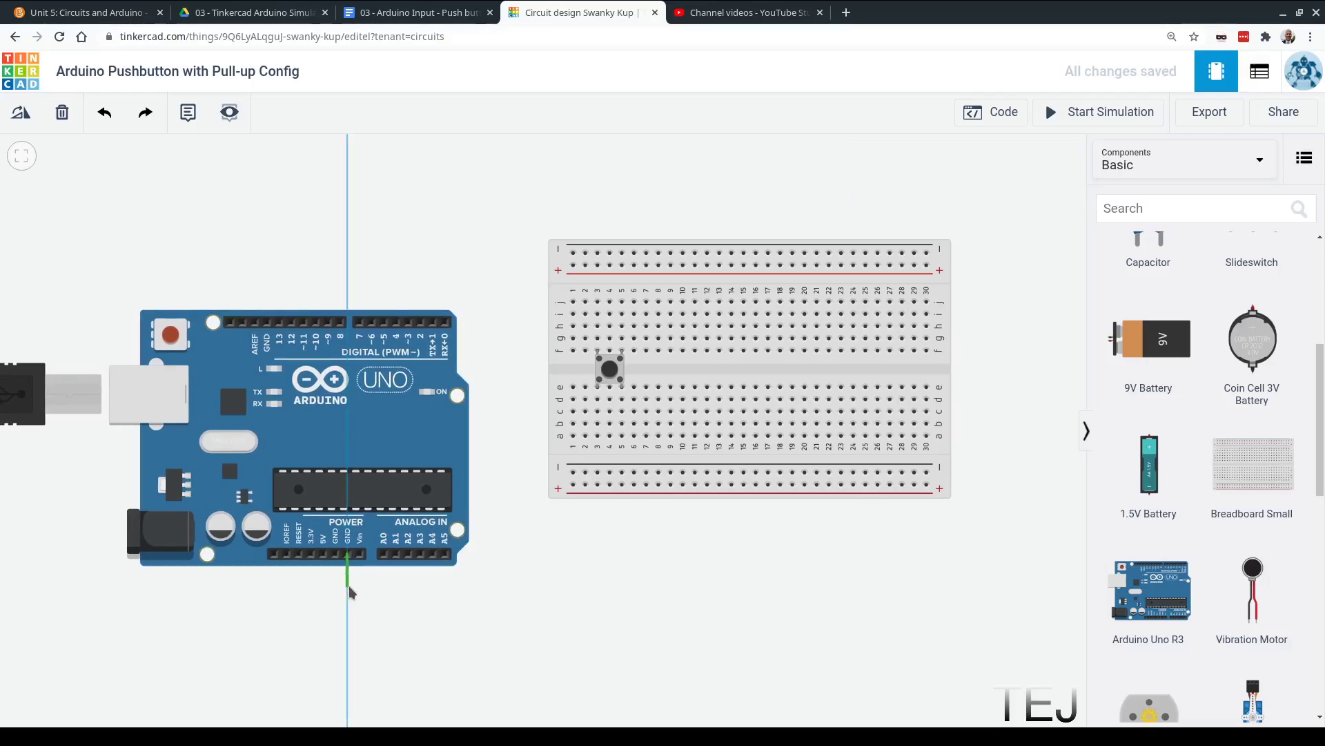
left_click(349, 586)
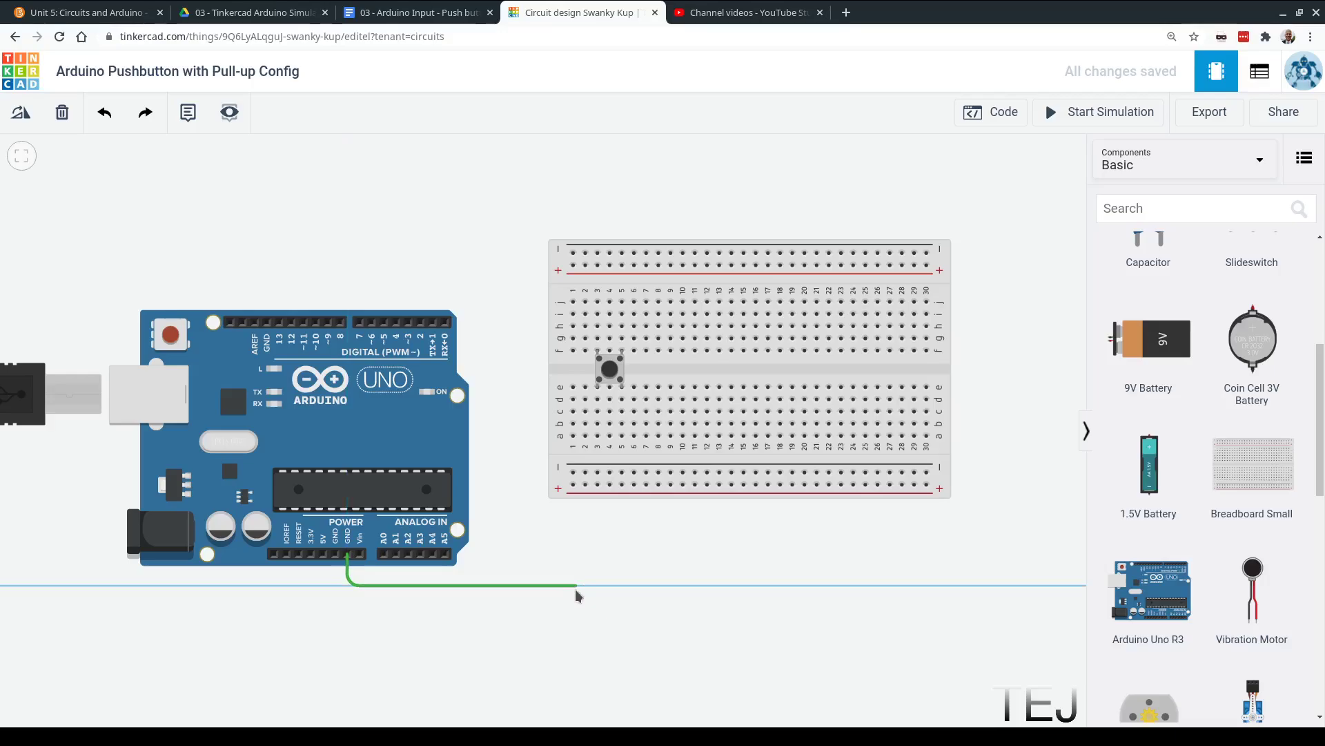
left_click(576, 588)
left_click(573, 473)
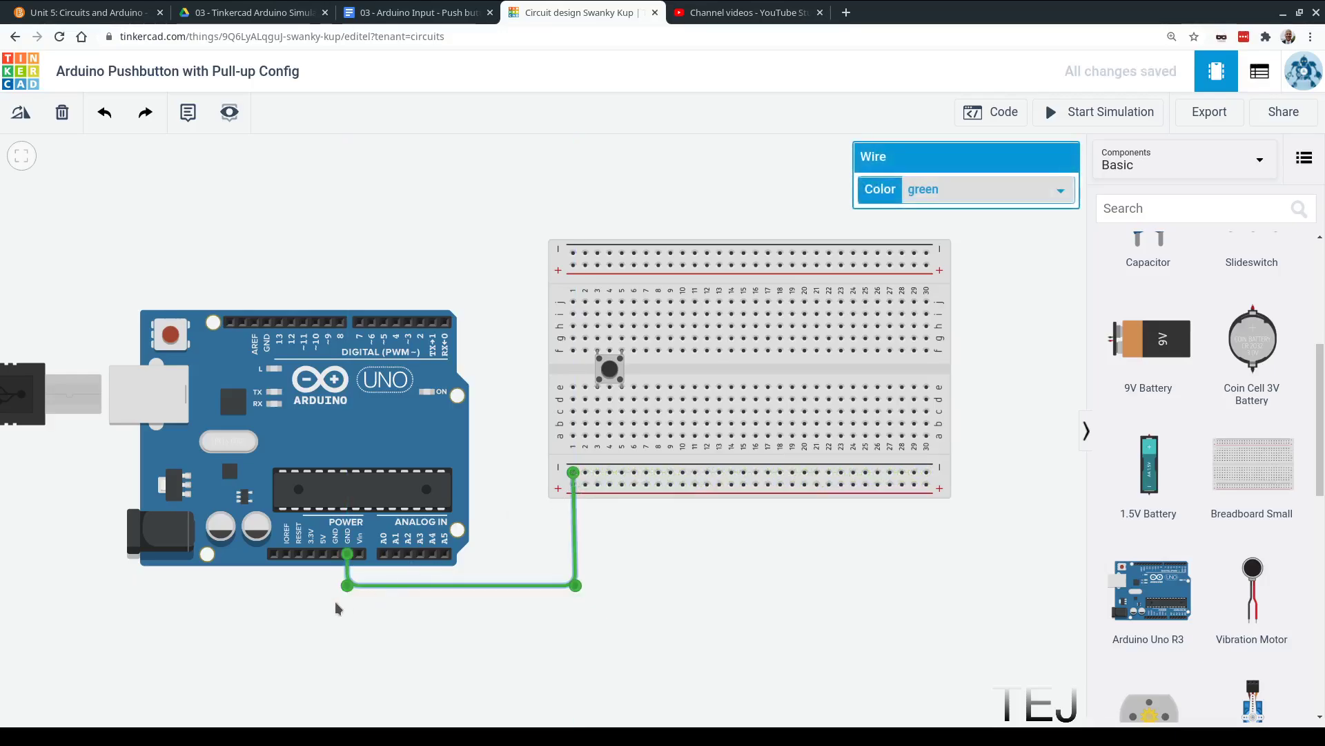
Step: Wire the Arduino's 3.3V pin under the board to the breadboard's lower rail
left_click(311, 555)
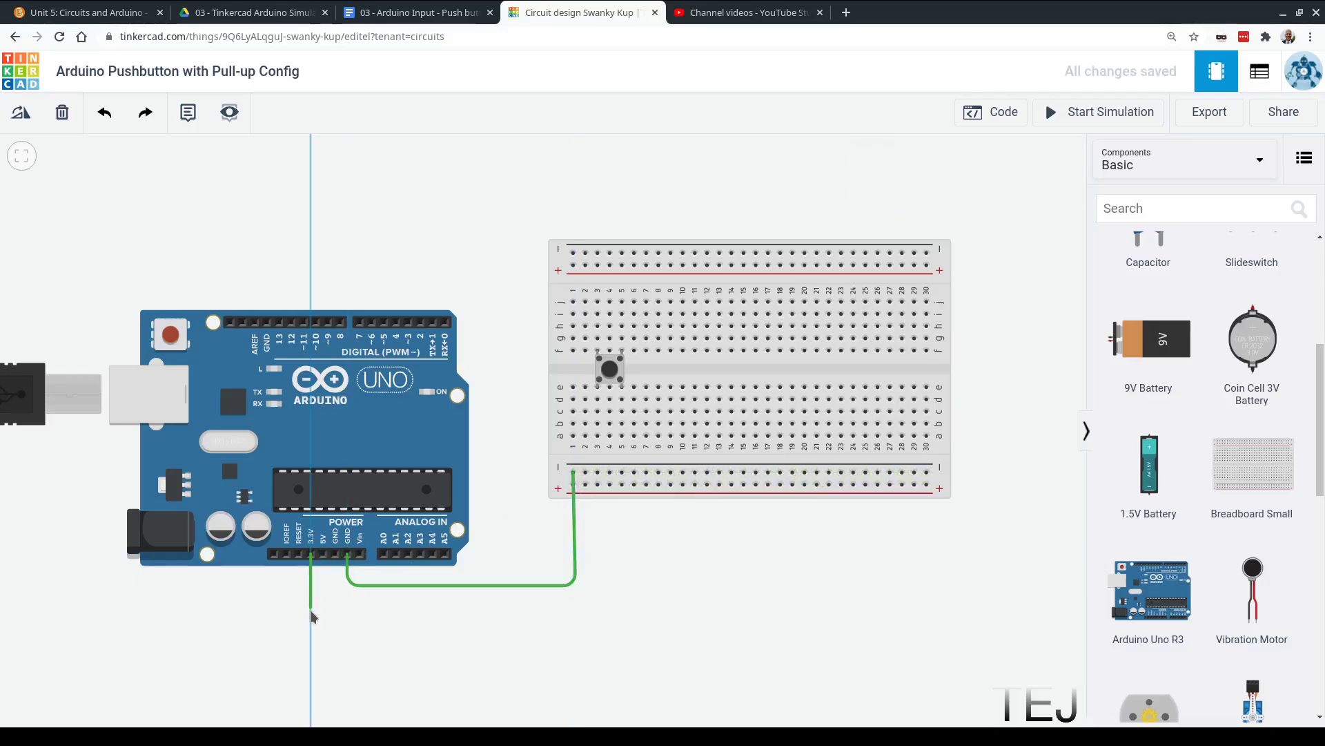
left_click(311, 609)
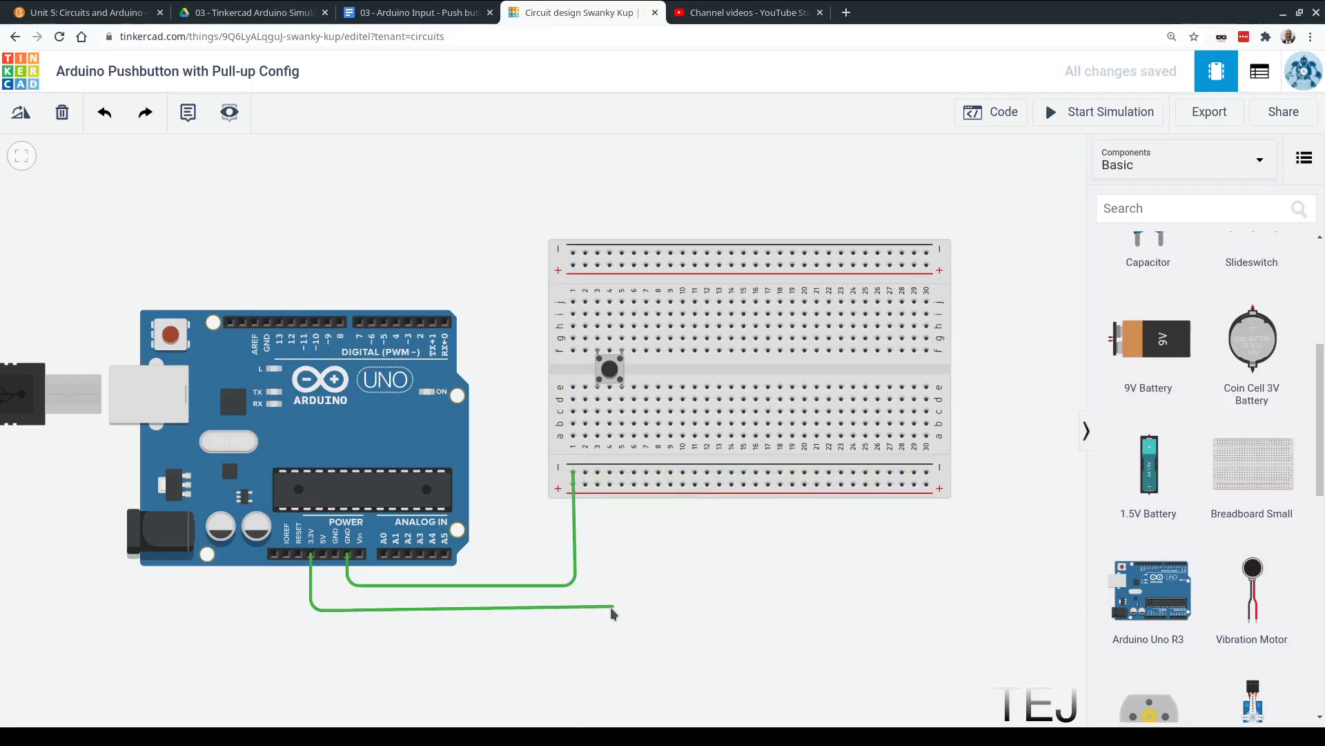
left_click(607, 606)
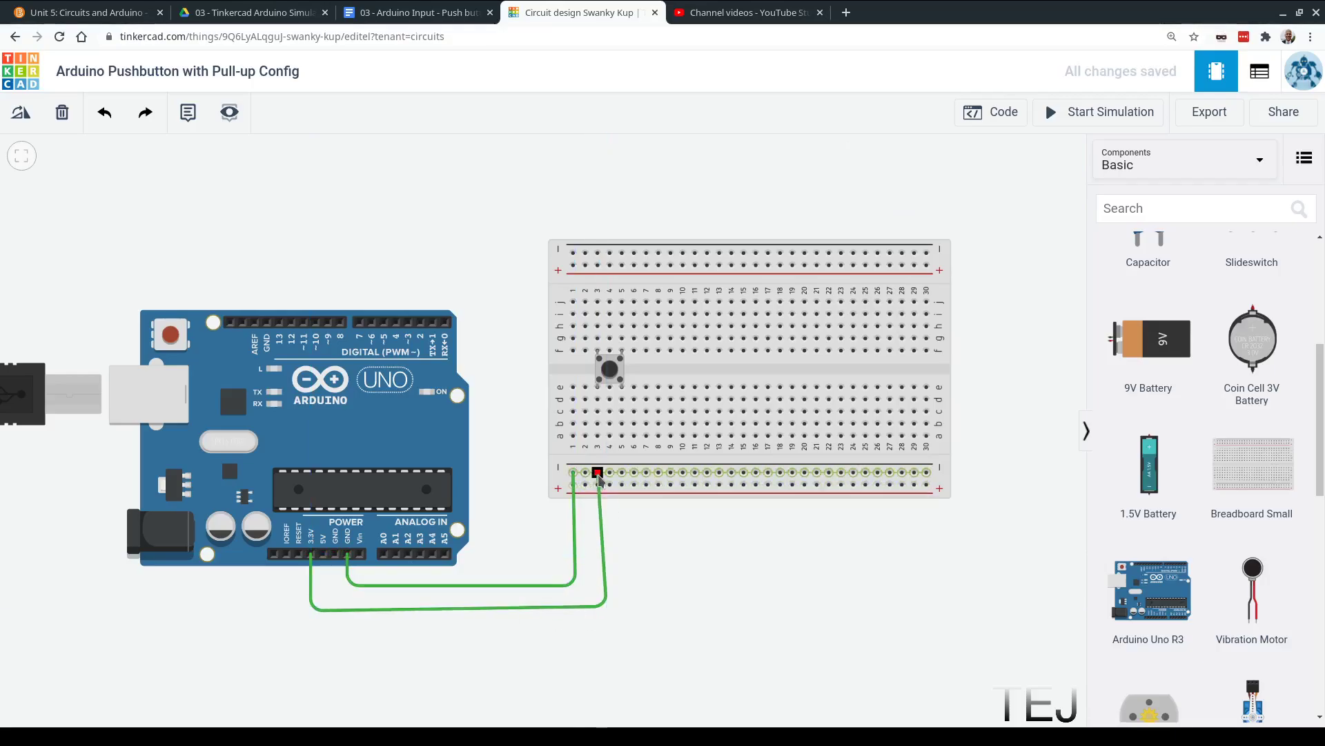
left_click(598, 484)
left_click(605, 608)
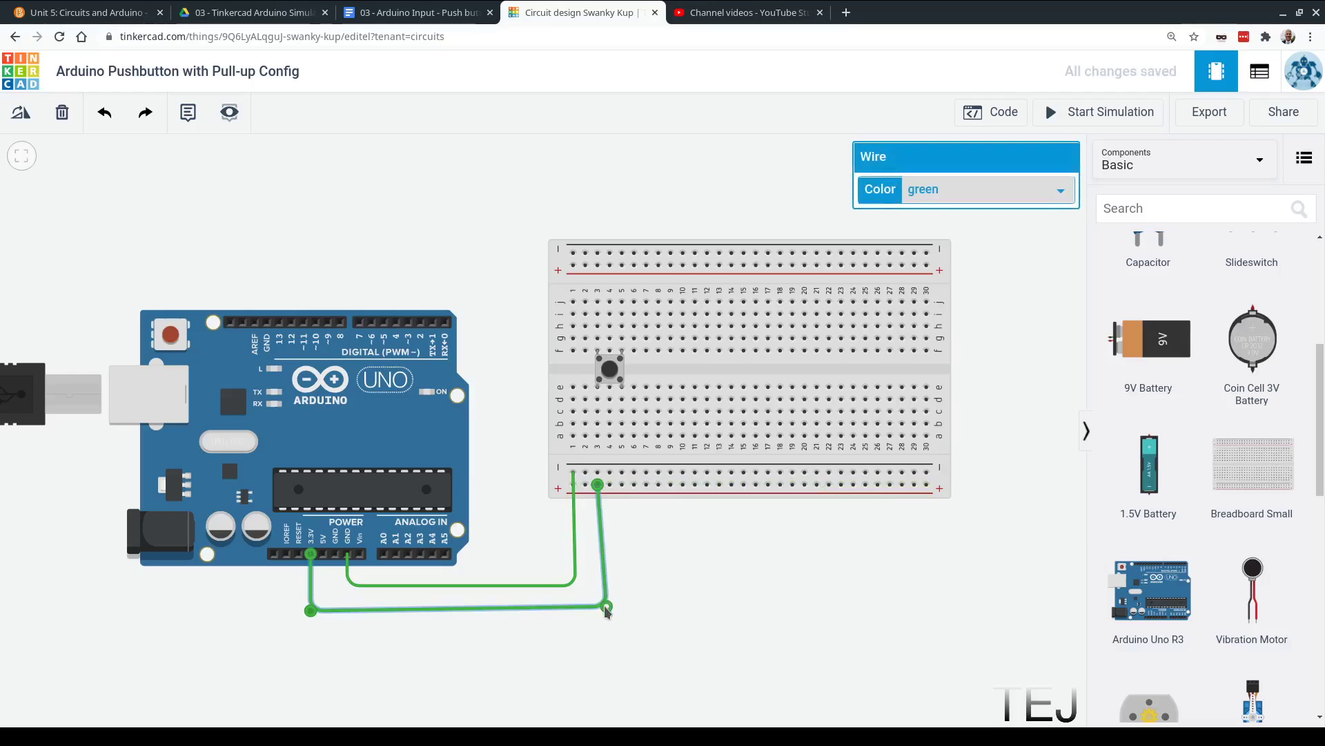
left_click_drag(605, 609, 602, 608)
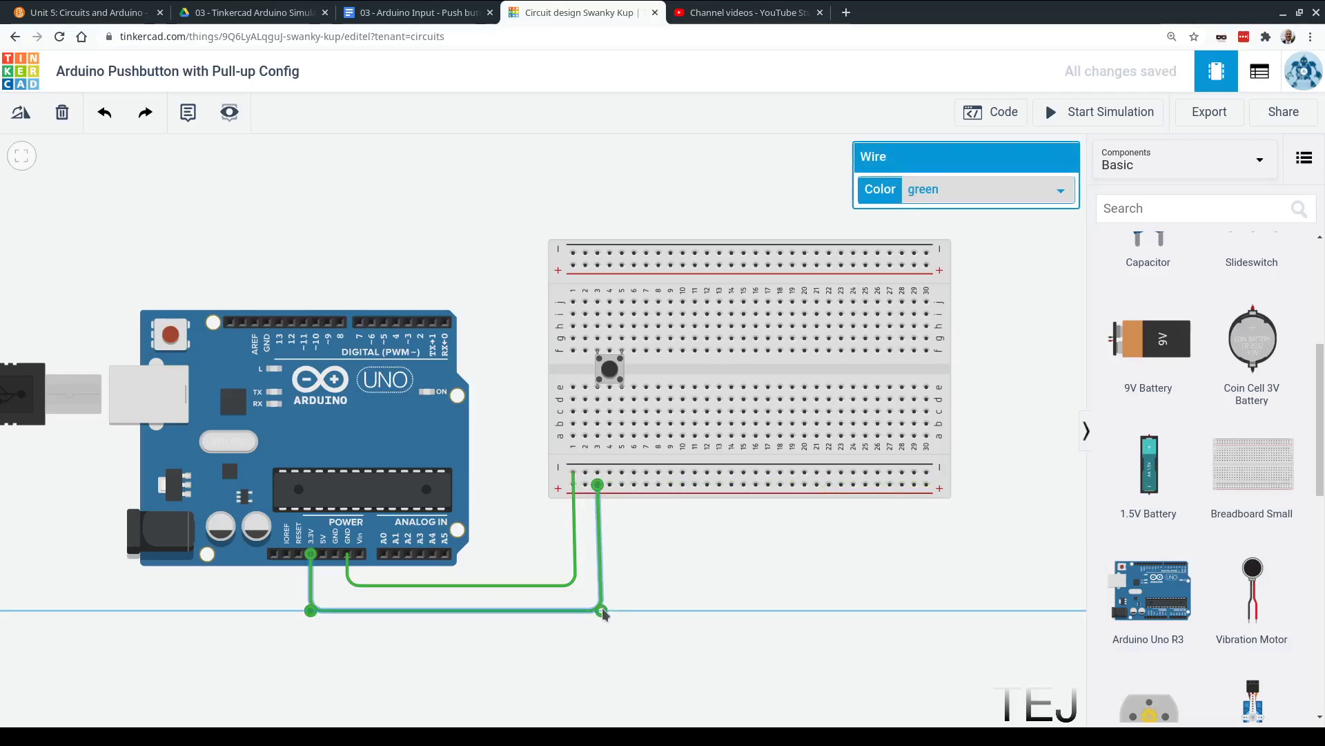
left_click(713, 552)
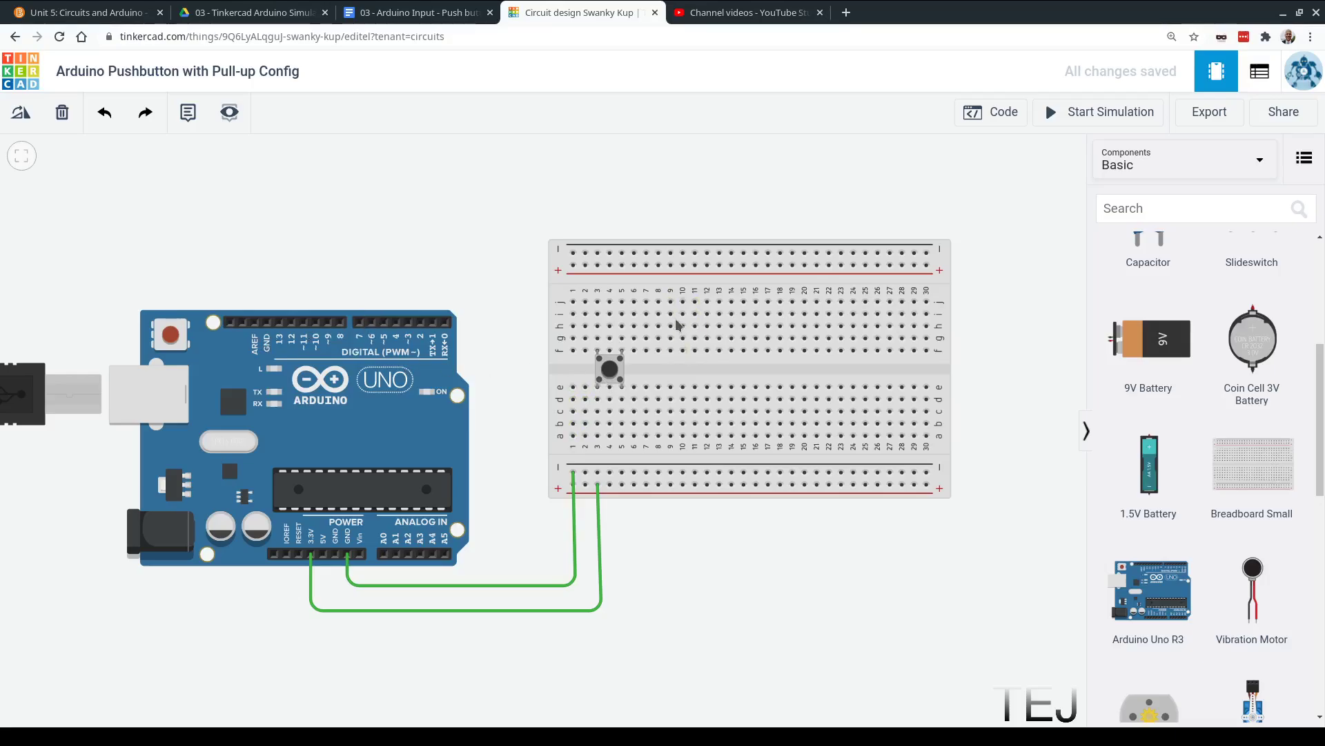
Step: Raise the breadboard and wire Arduino pin D7 to hole c3 beside the pushbutton
left_click_drag(673, 285, 673, 178)
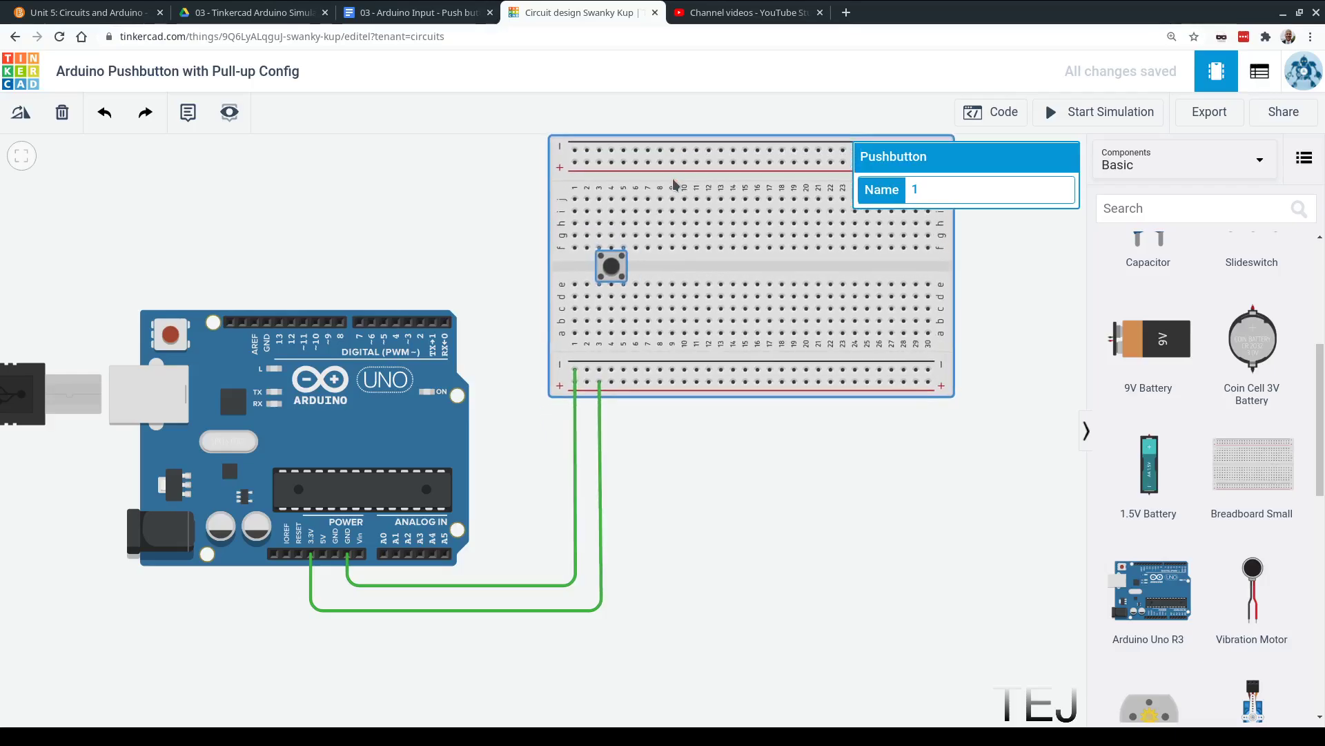
left_click(366, 307)
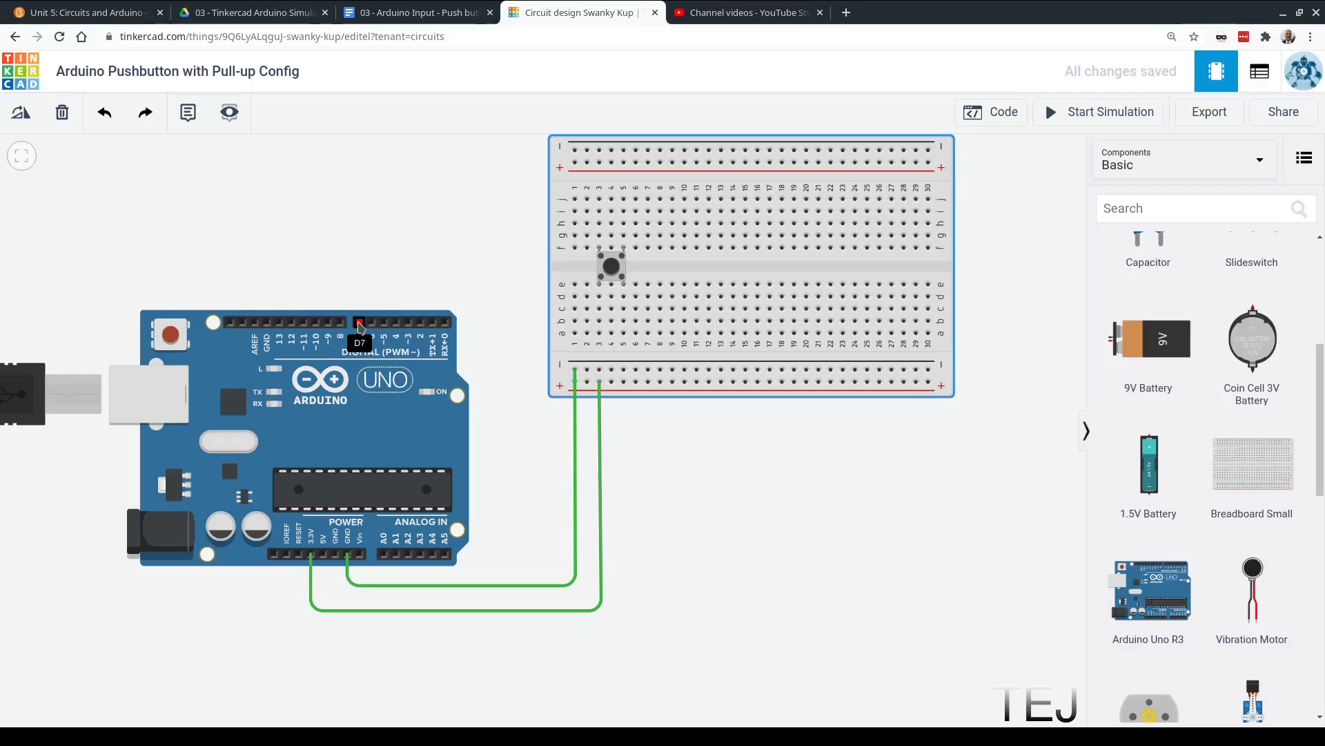
left_click(360, 327)
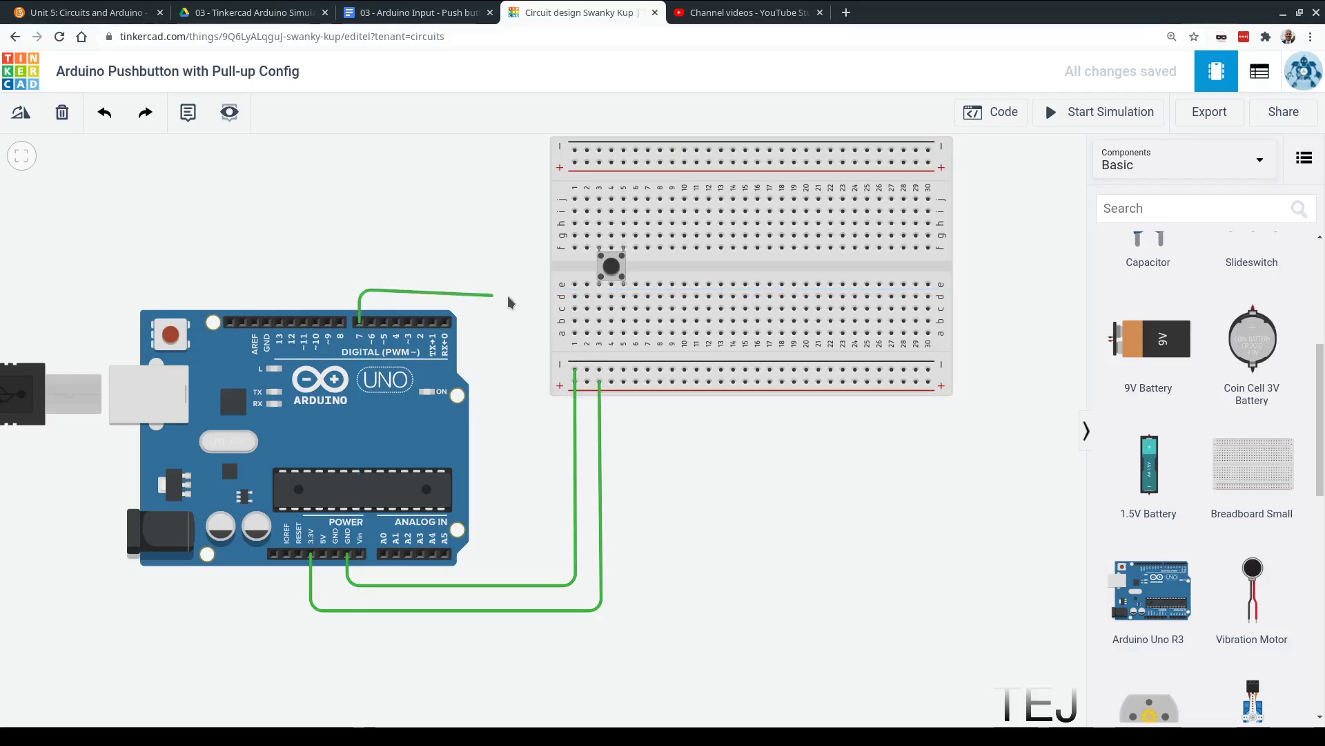
left_click(599, 297)
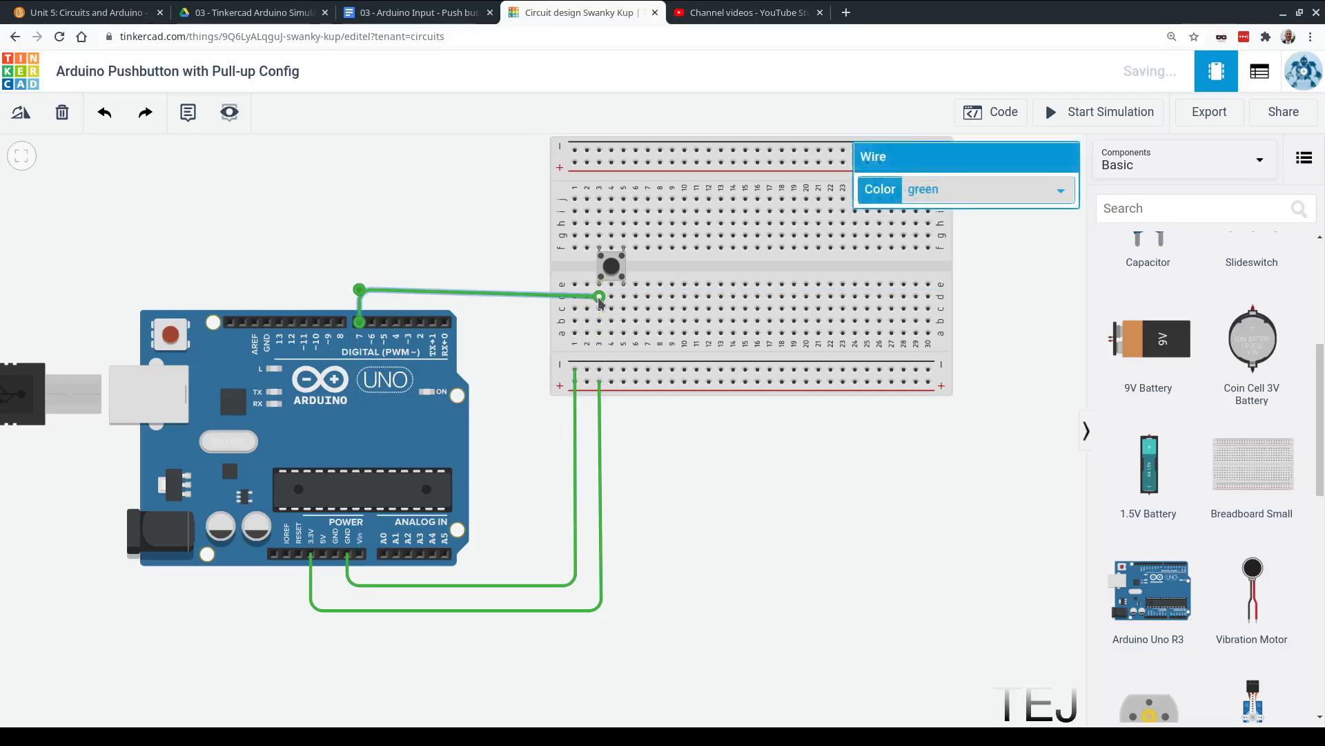
left_click_drag(360, 290, 360, 297)
left_click(384, 252)
Step: Place a 1 kΩ resistor on the breadboard below the pushbutton
scroll(1251, 595, "down", 6)
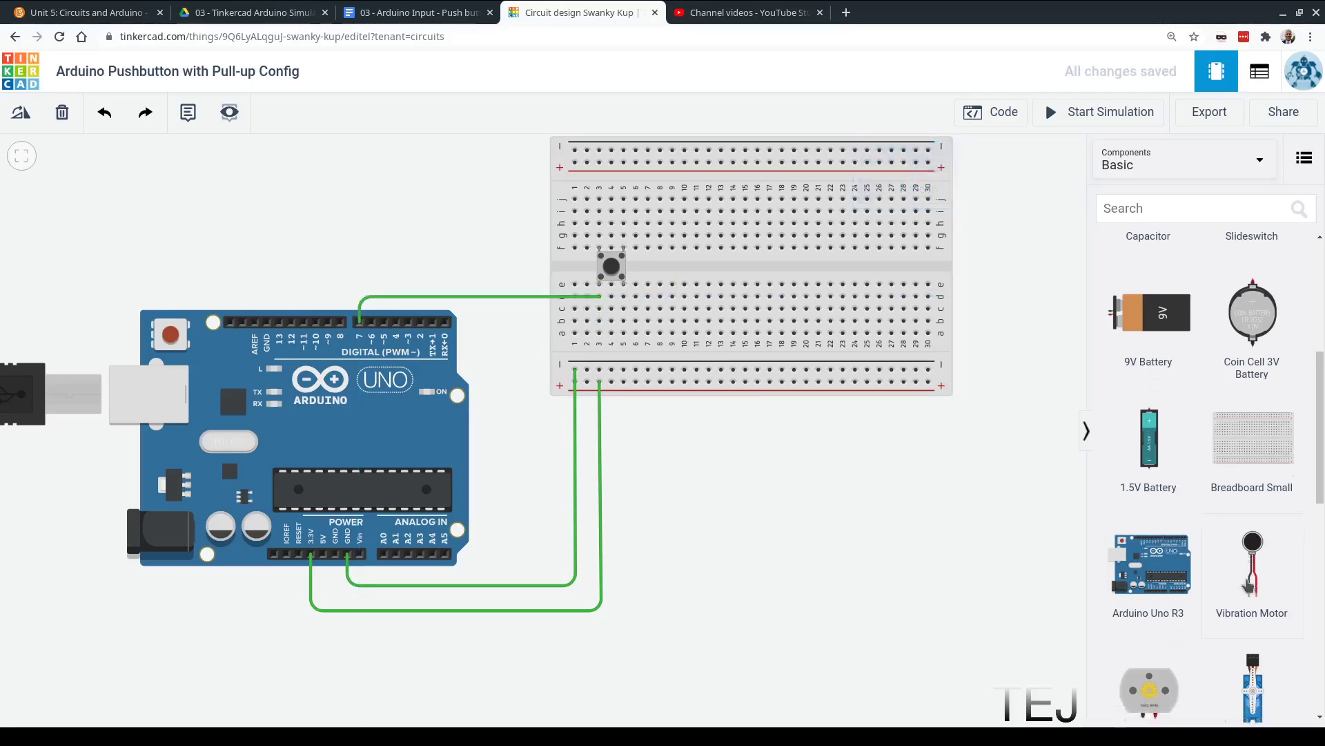
scroll(1248, 599, "up", 6)
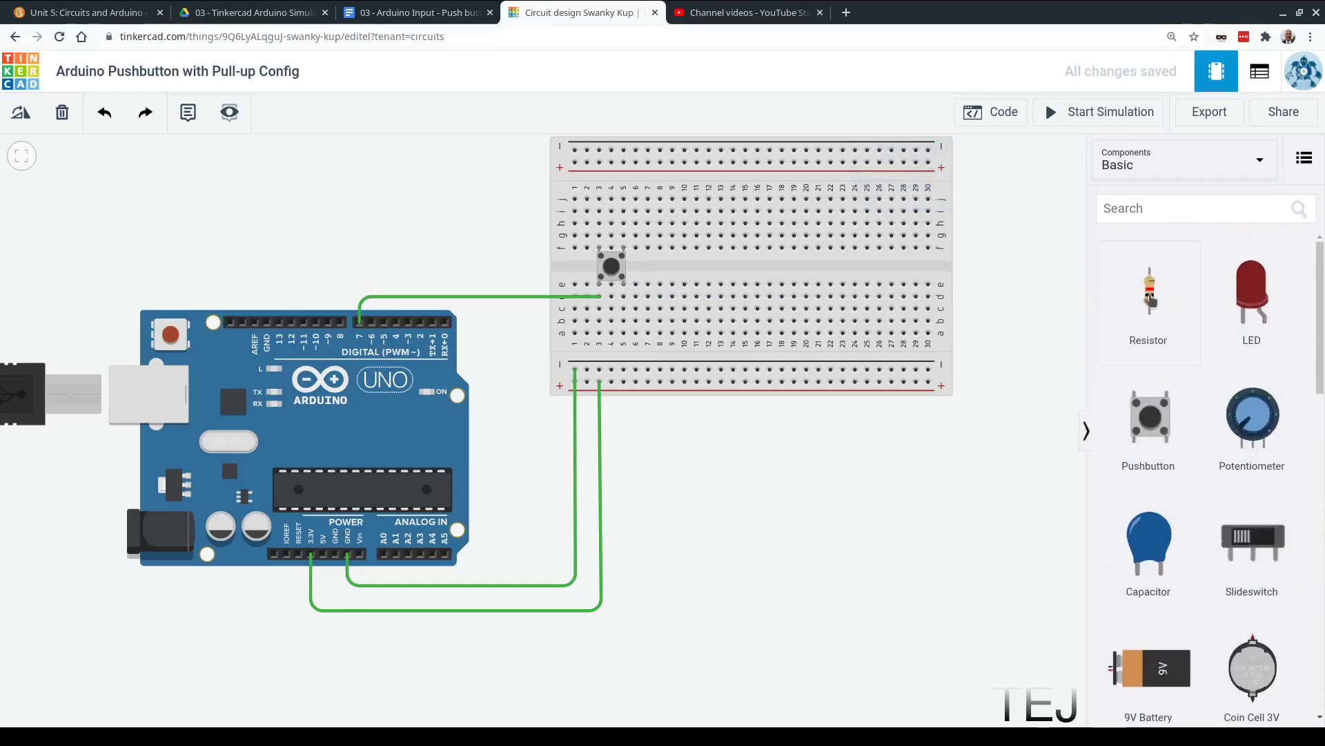
left_click_drag(1151, 301, 625, 369)
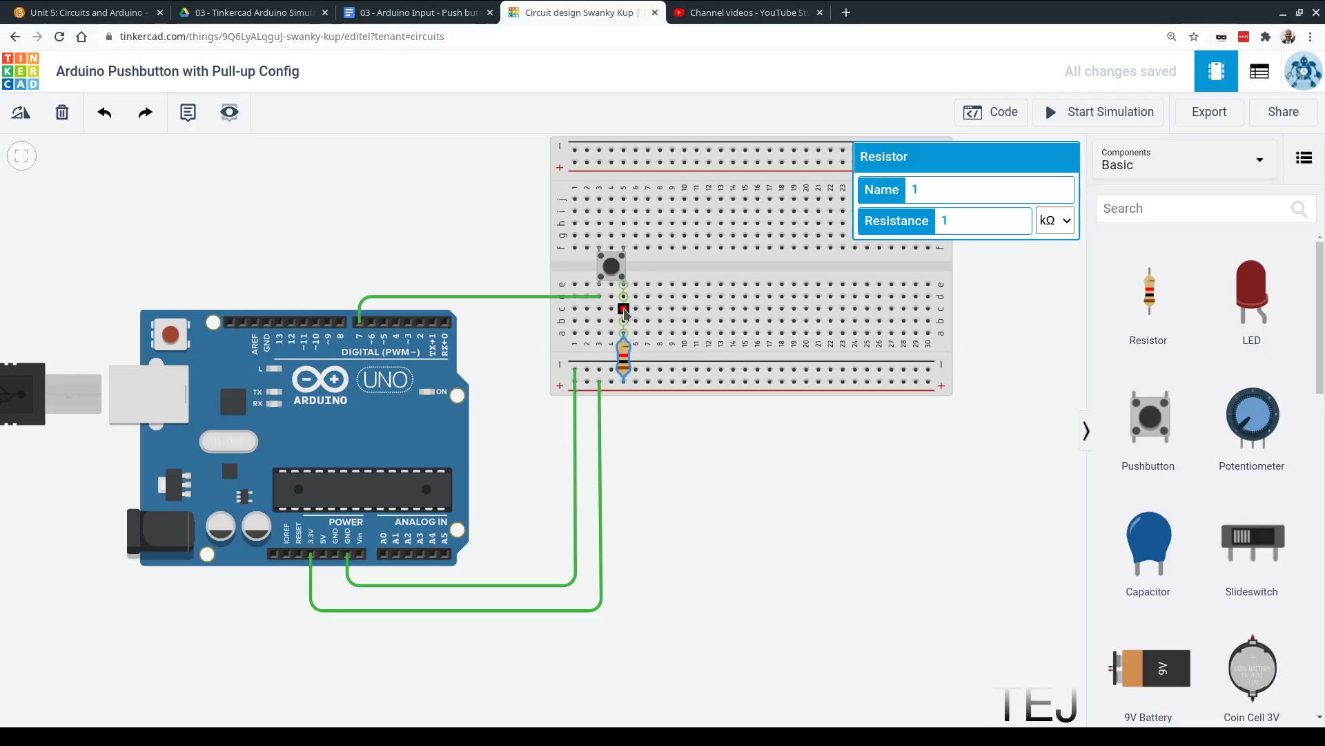
Step: Add a straight vertical wire from the pushbutton's column 3 to the lower rail
left_click(623, 311)
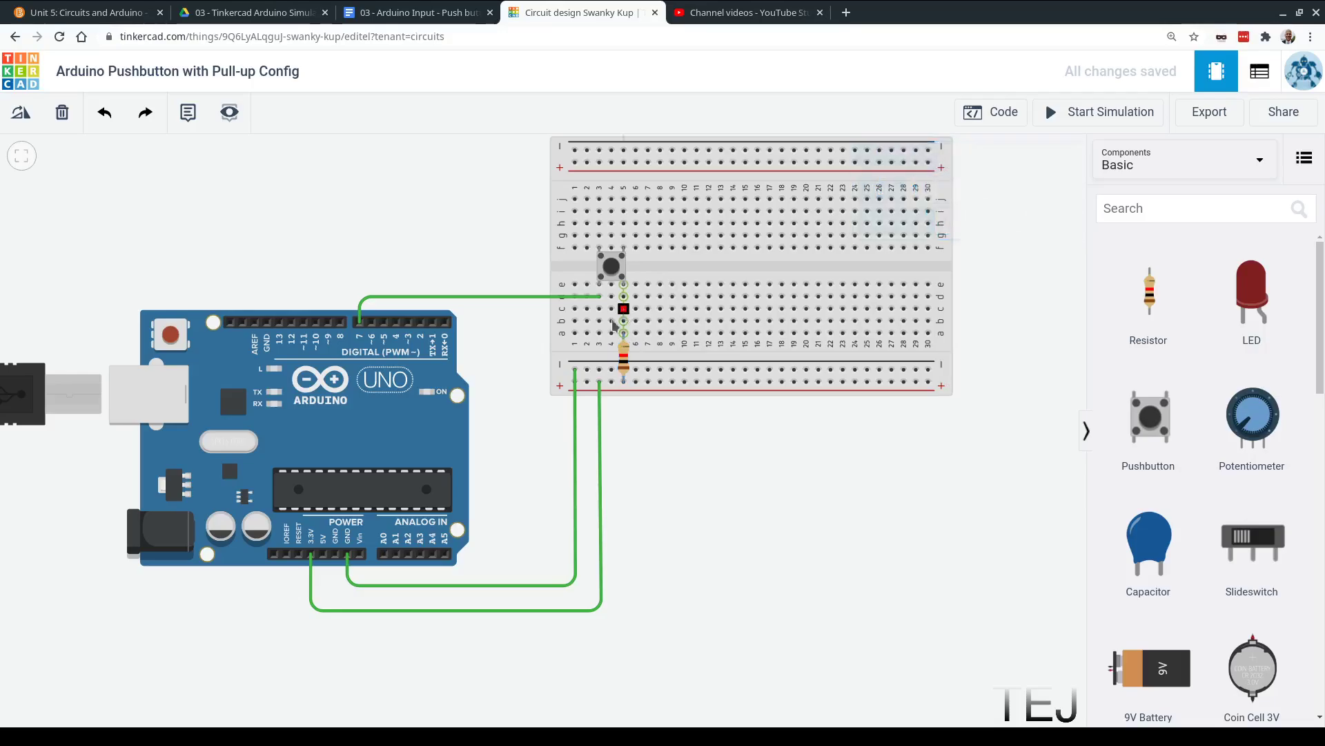
left_click(599, 370)
left_click(494, 242)
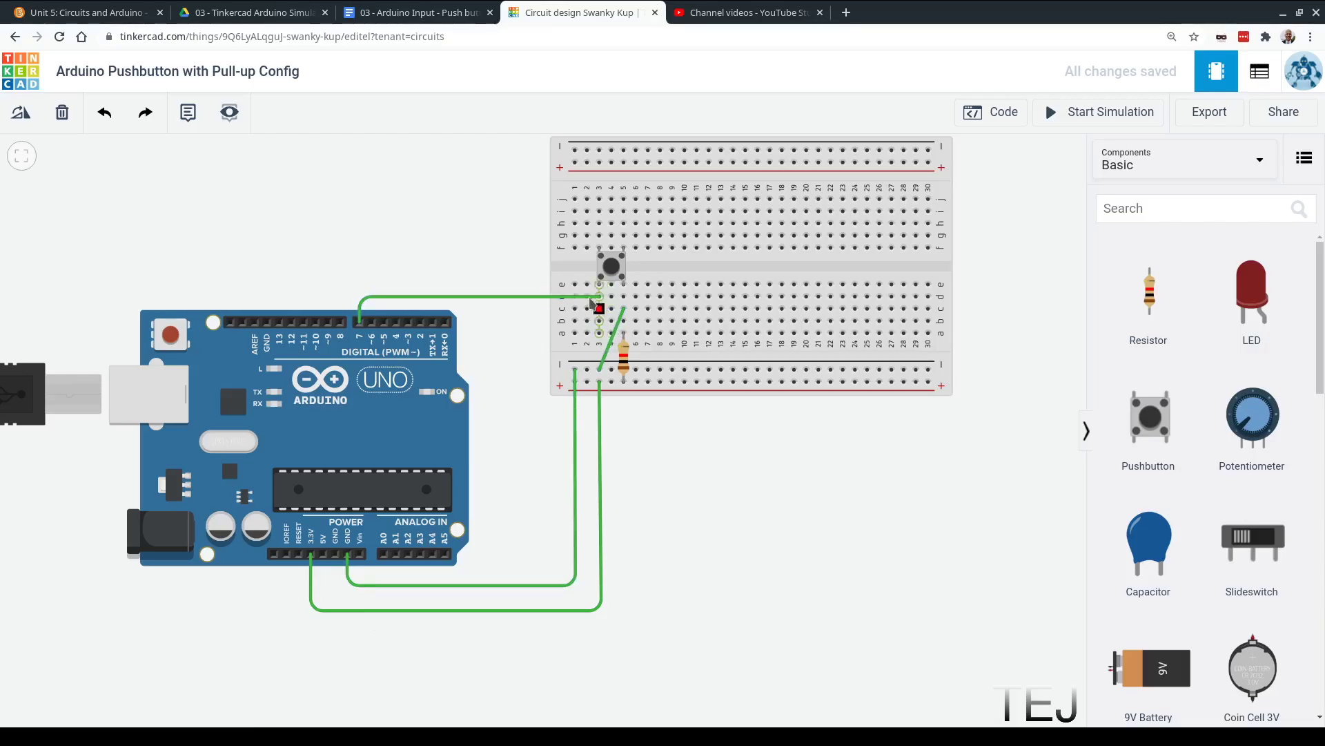
left_click(618, 328)
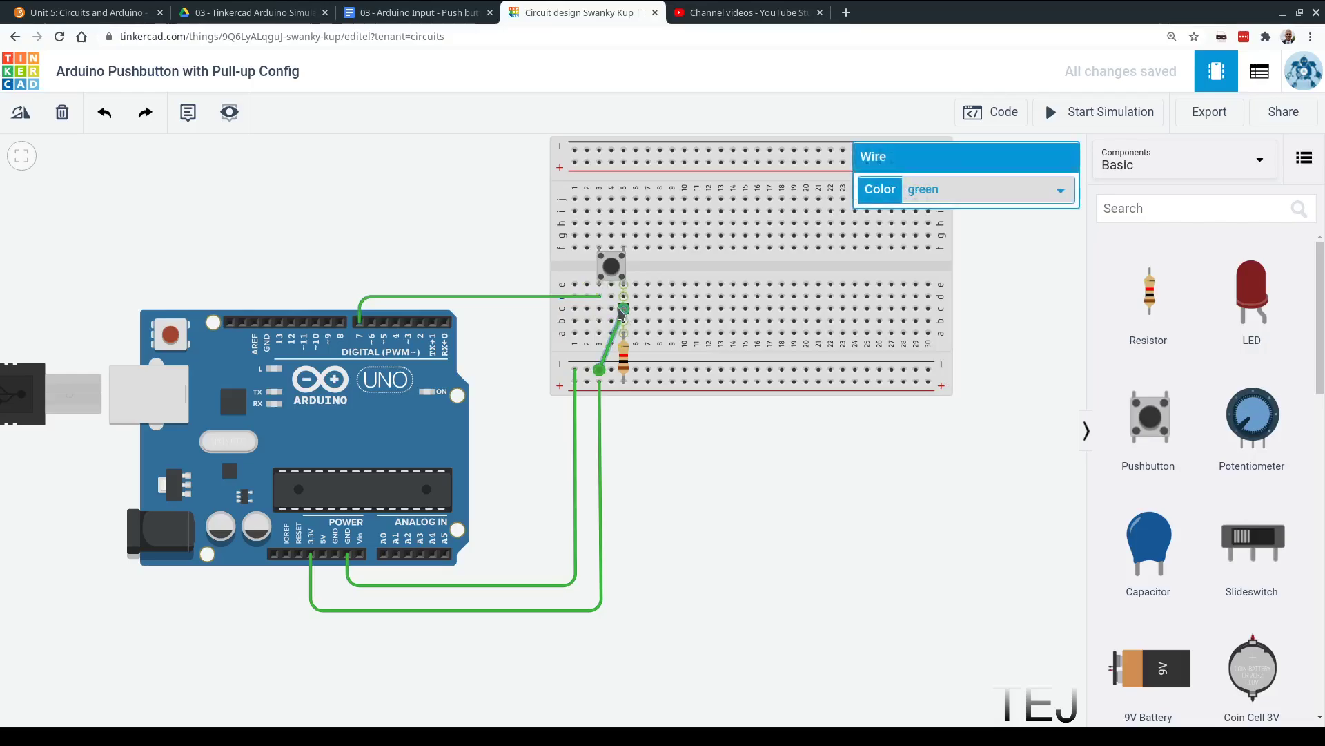
mouse_move(623, 309)
left_mouse_down()
mouse_move(601, 305)
mouse_move(604, 317)
left_mouse_up()
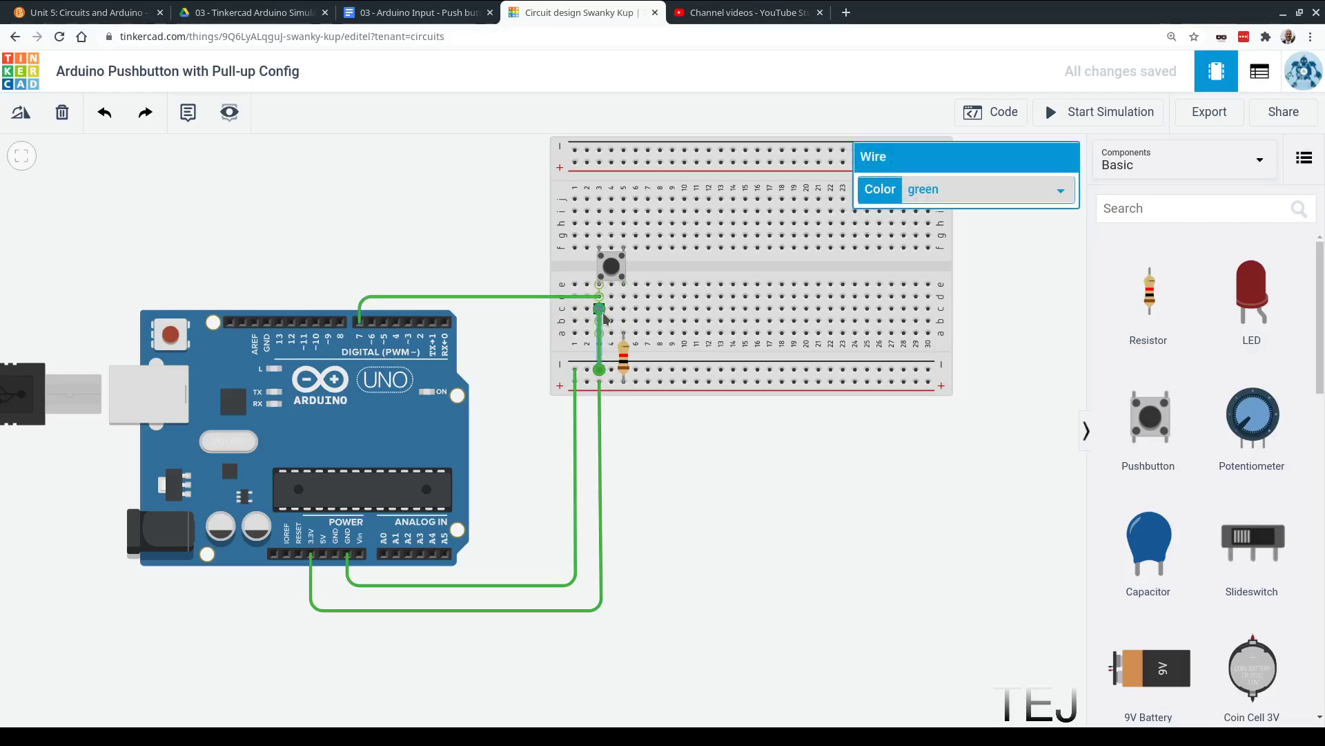
Step: Move the end of the pin 7 wire to column 5
left_click(600, 297)
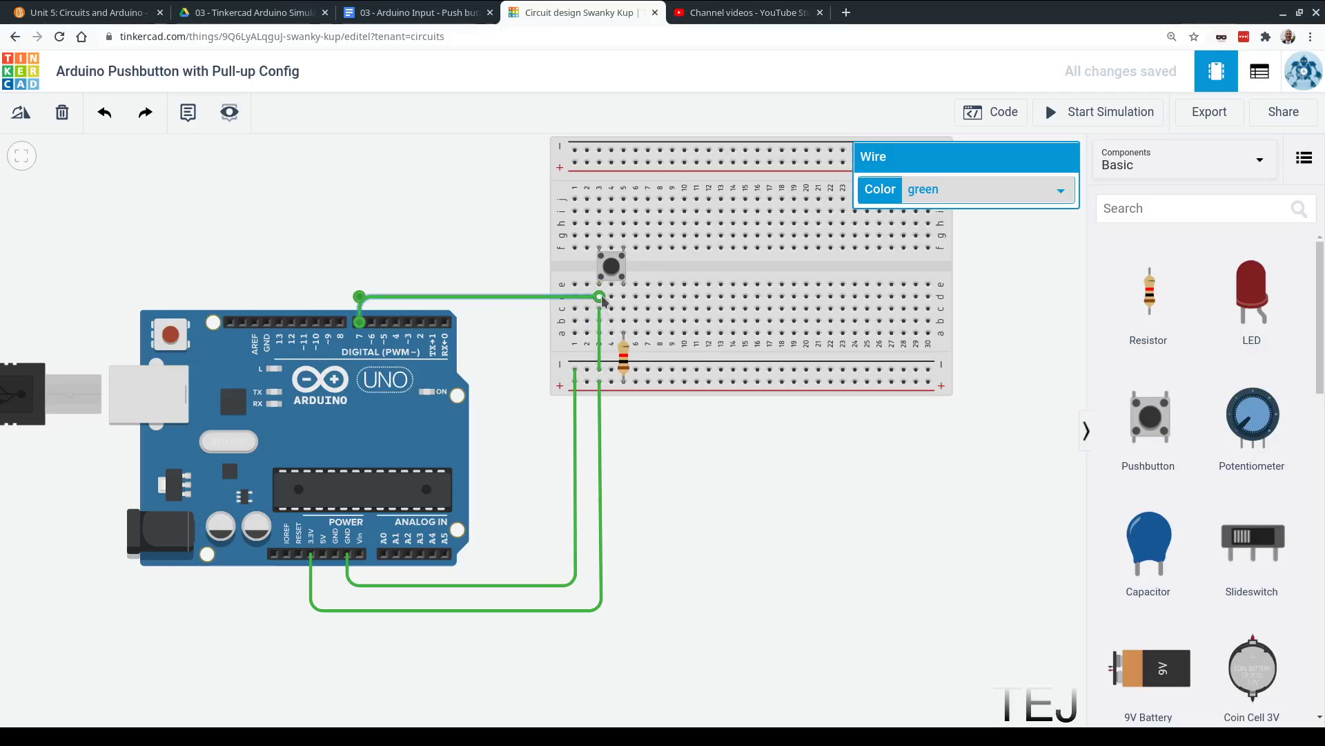
left_click_drag(601, 297, 624, 312)
left_click(701, 276)
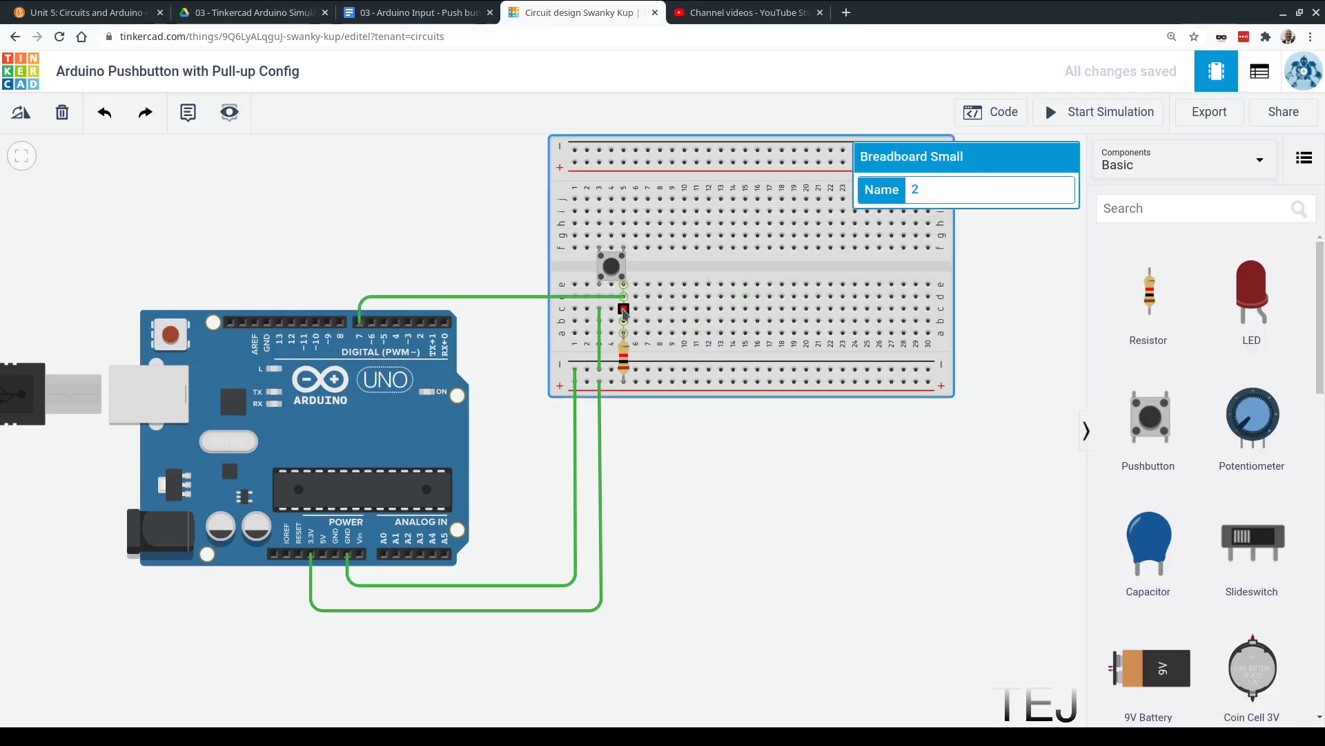
Step: Pull the resistor's upper lead down to row a of column 5, below the pin 7 wire
left_click_drag(624, 310, 624, 333)
left_click(613, 267)
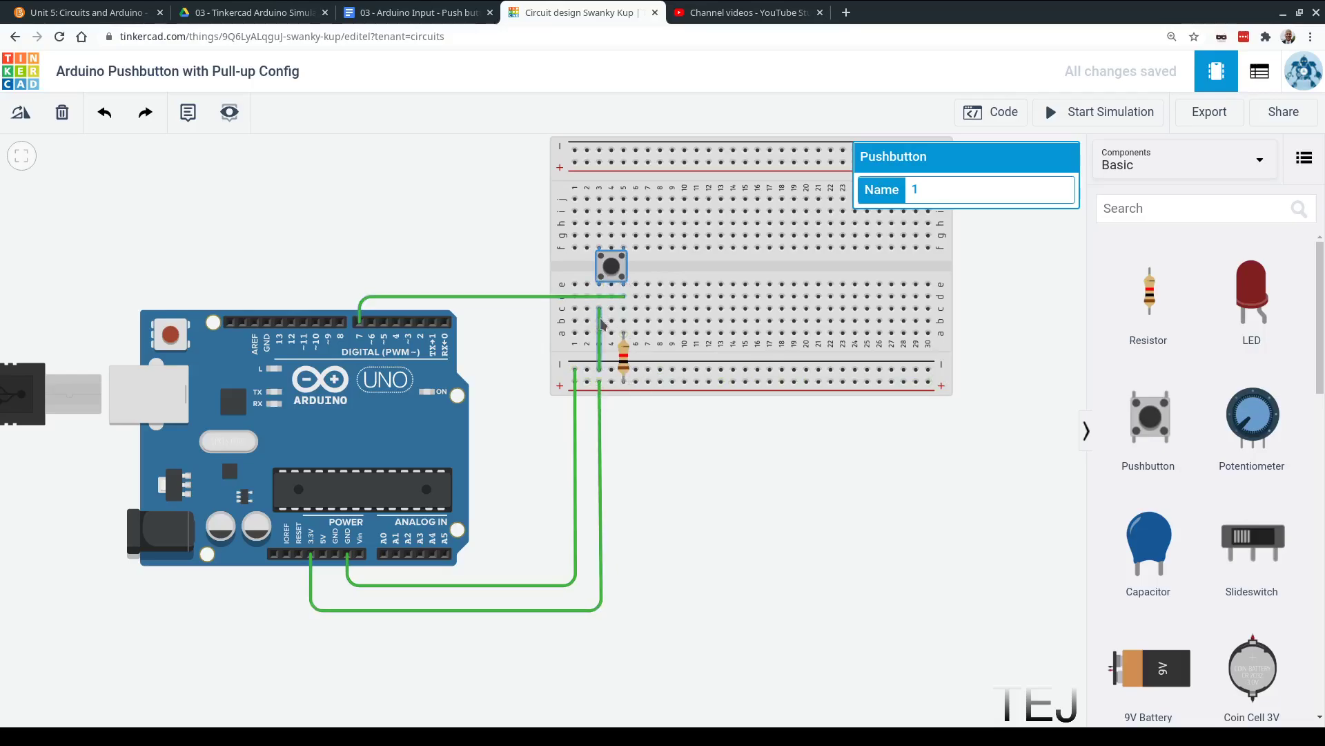
left_click(728, 508)
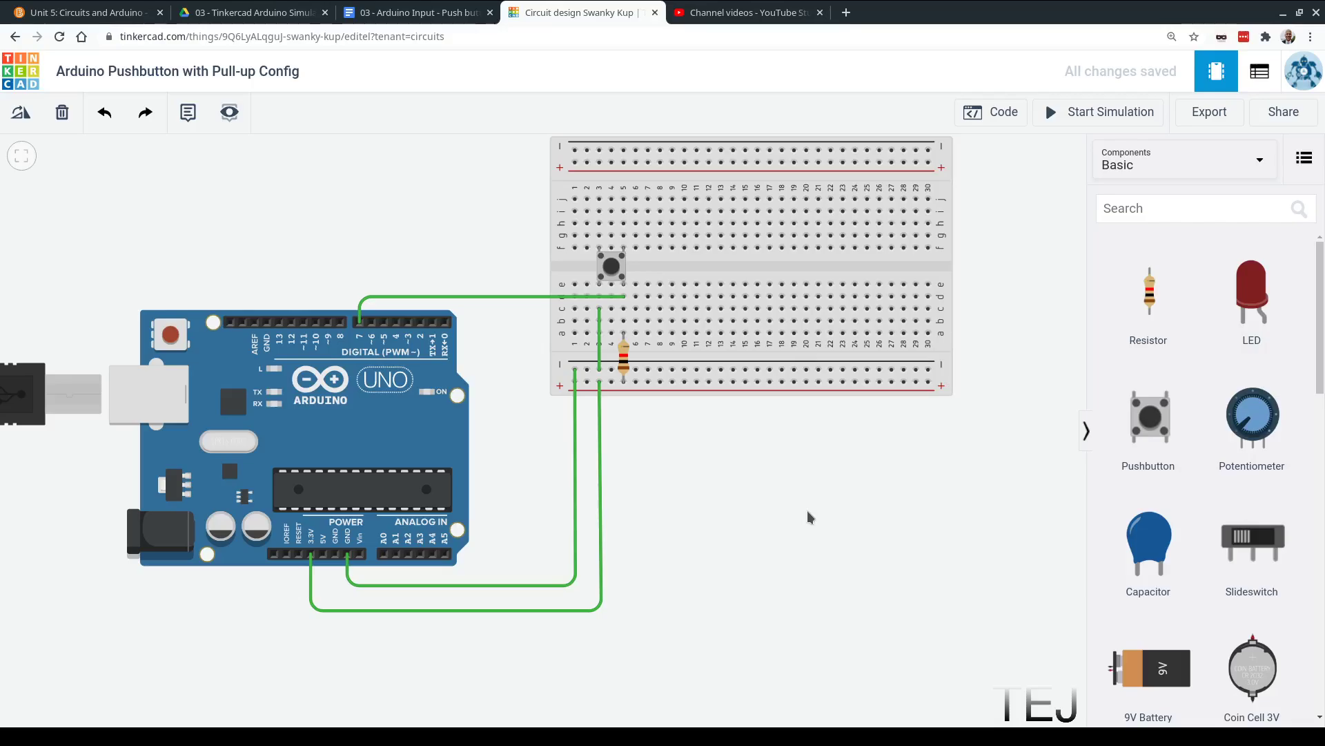
left_click_drag(1151, 423, 712, 276)
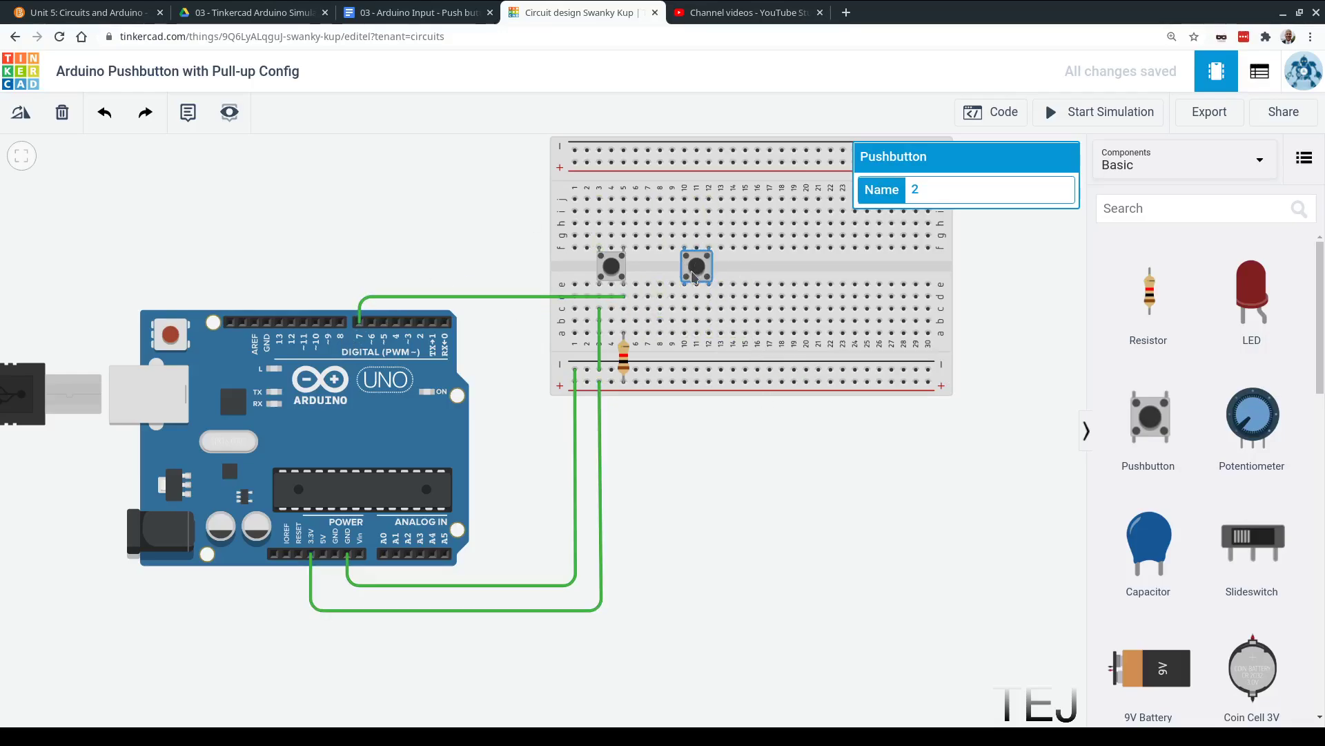
key("Delete")
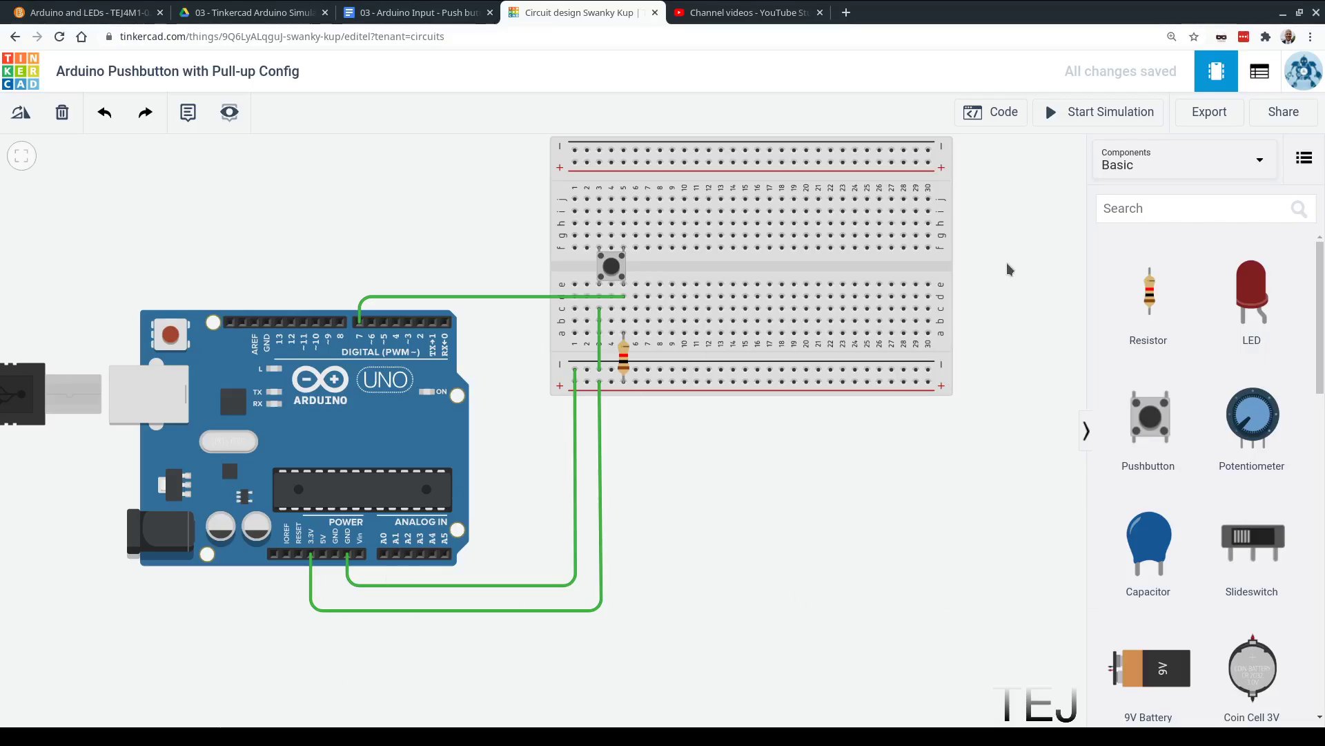
Step: Open the code editor and switch the code from blocks to text mode
left_click(998, 115)
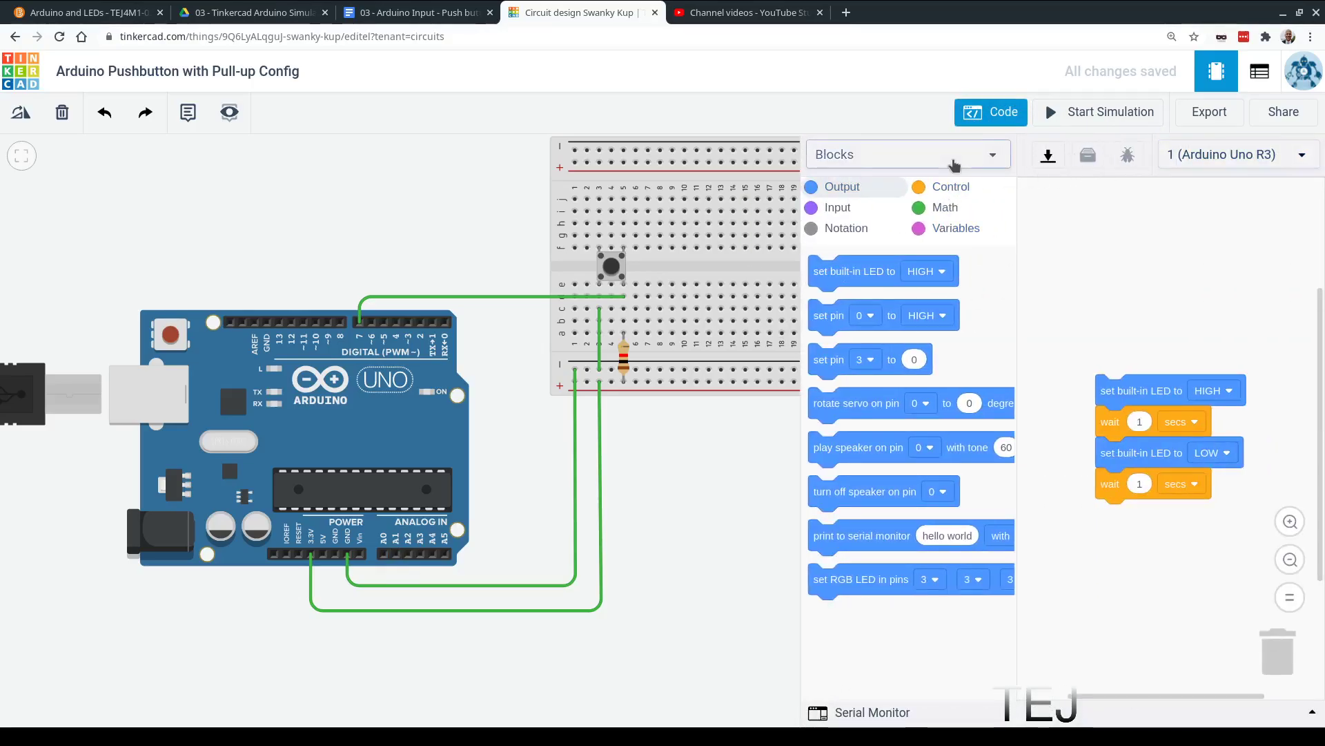
left_click(925, 156)
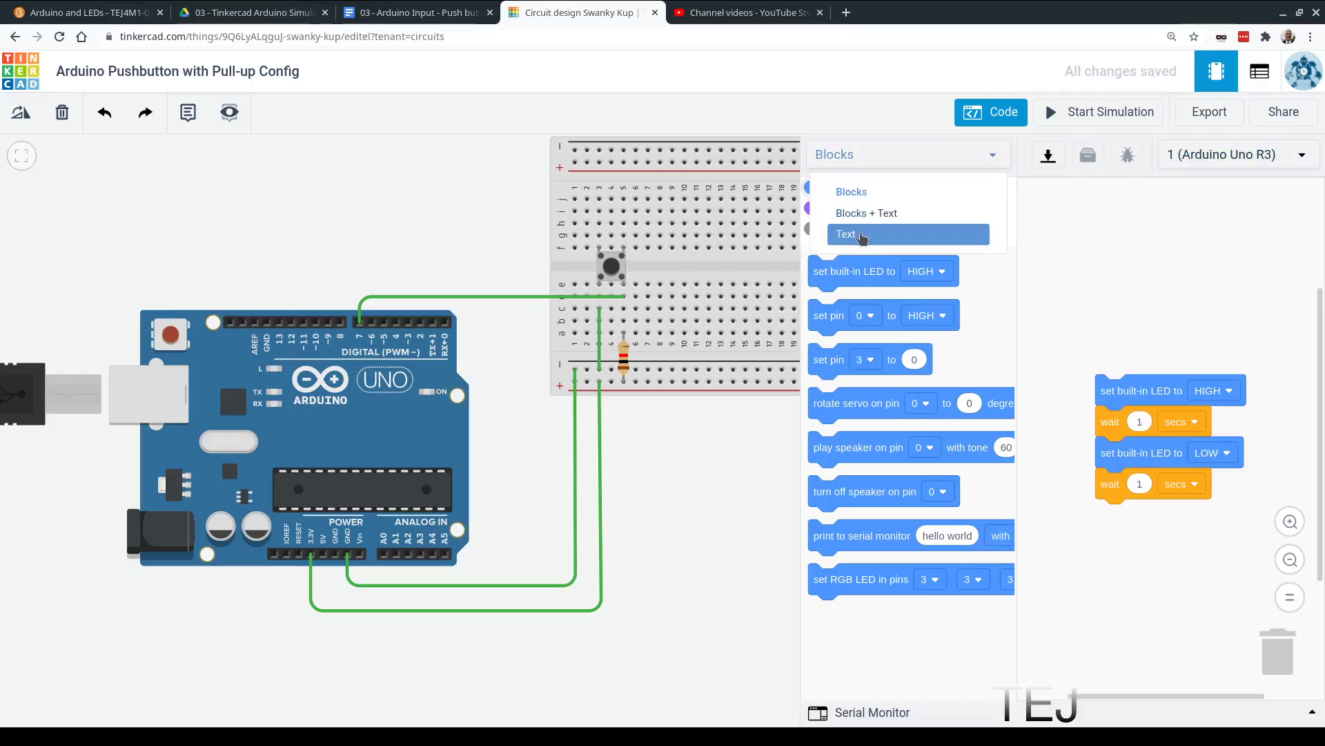
left_click(861, 234)
left_click(679, 244)
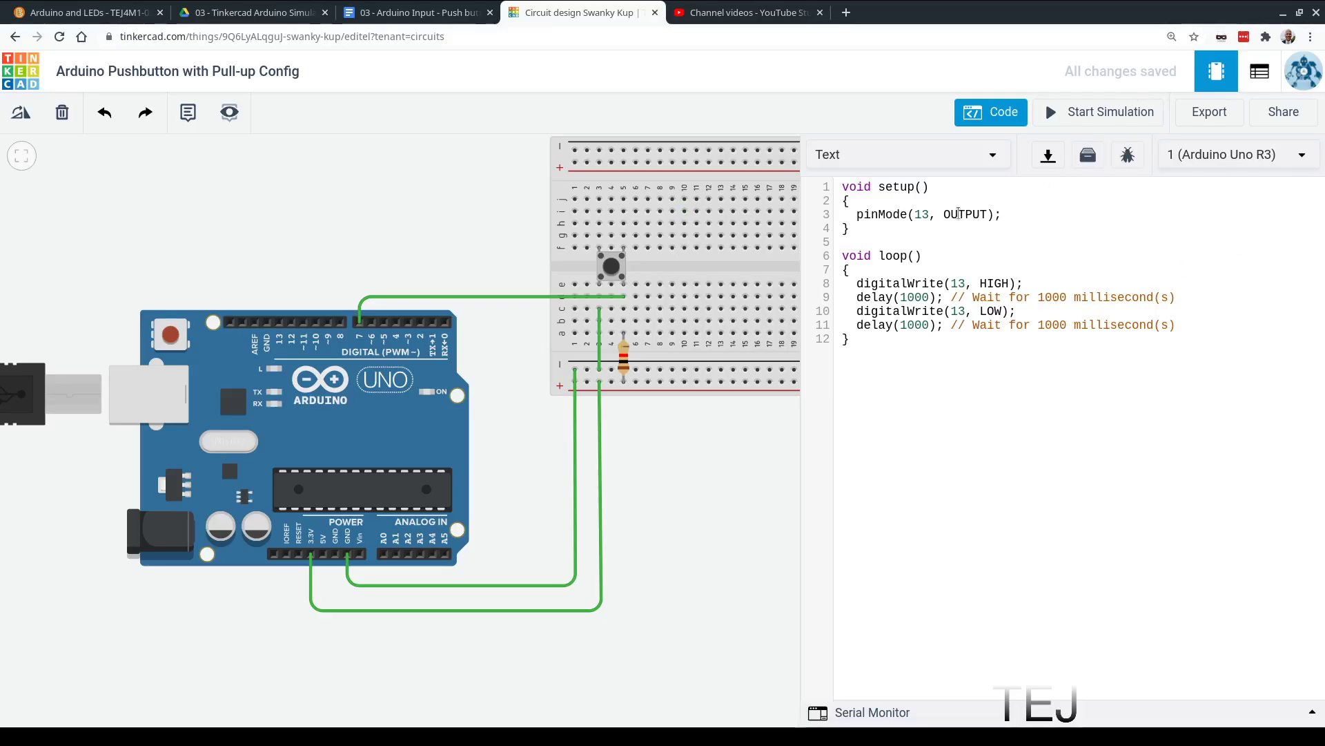
Step: Change pinMode(13, OUTPUT) in setup() to pinMode(7, INPUT)
left_click(931, 215)
key("BackSpace")
key("BackSpace")
type("7")
key("Right")
key("shift+Right")
key("shift+Right")
key("shift+Right")
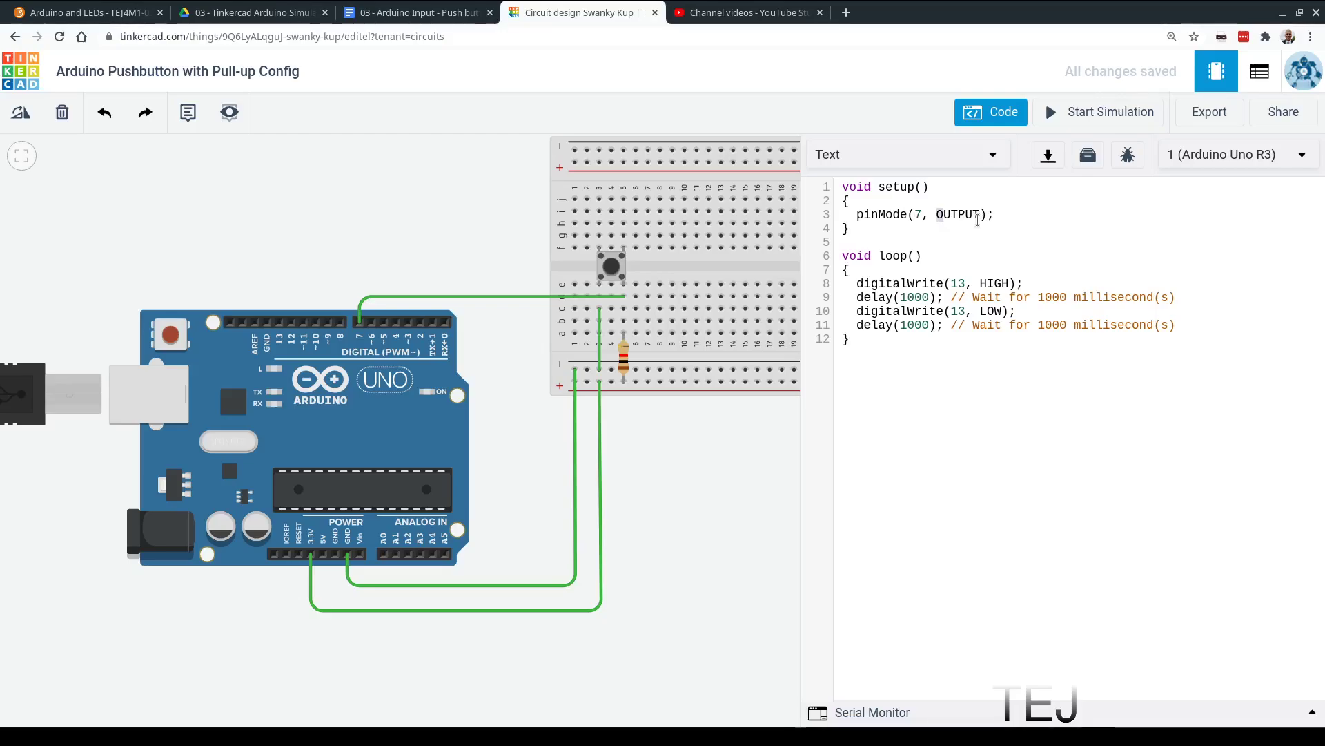
type("IN")
Step: Delete the old blinking and delay lines from the loop() body
left_click(925, 280)
key("Return")
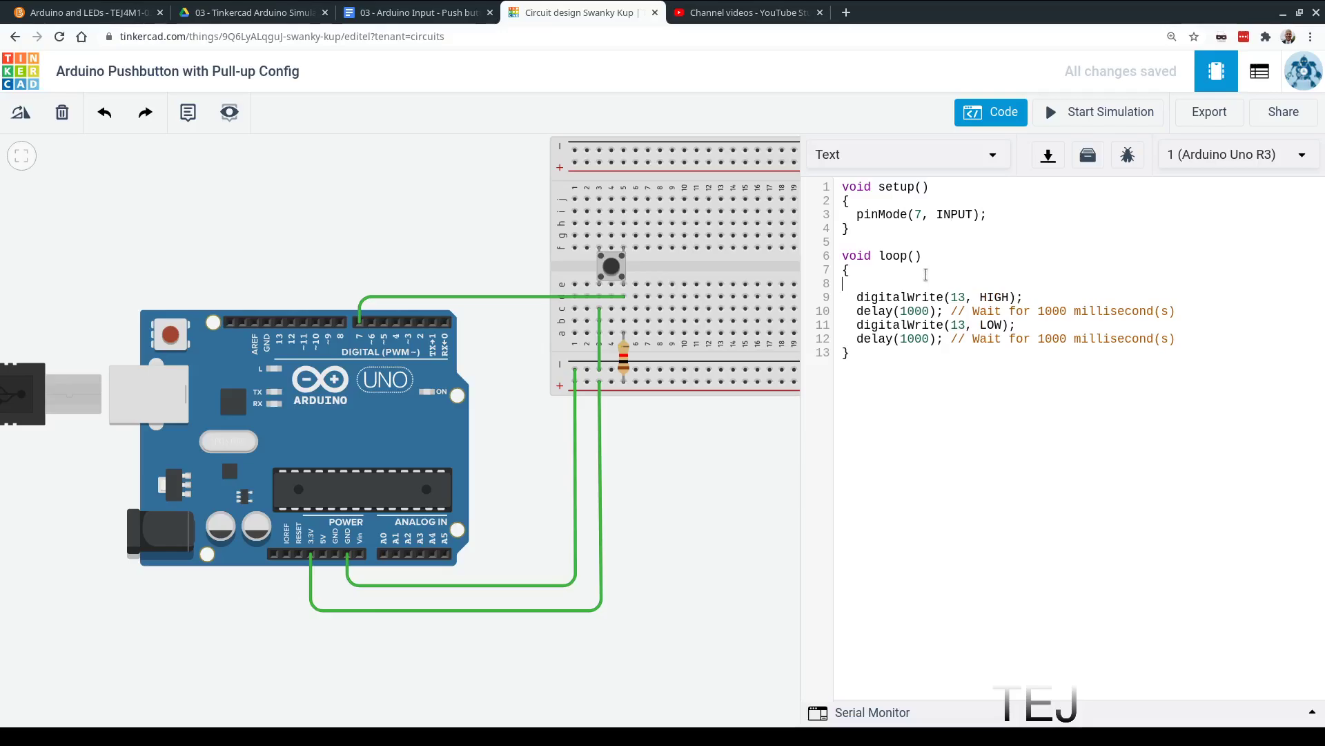
key("shift+Down")
key("shift+Down")
key("shift+Down")
key("shift+Down")
key("shift+Down")
key("shift+Up")
key("BackSpace")
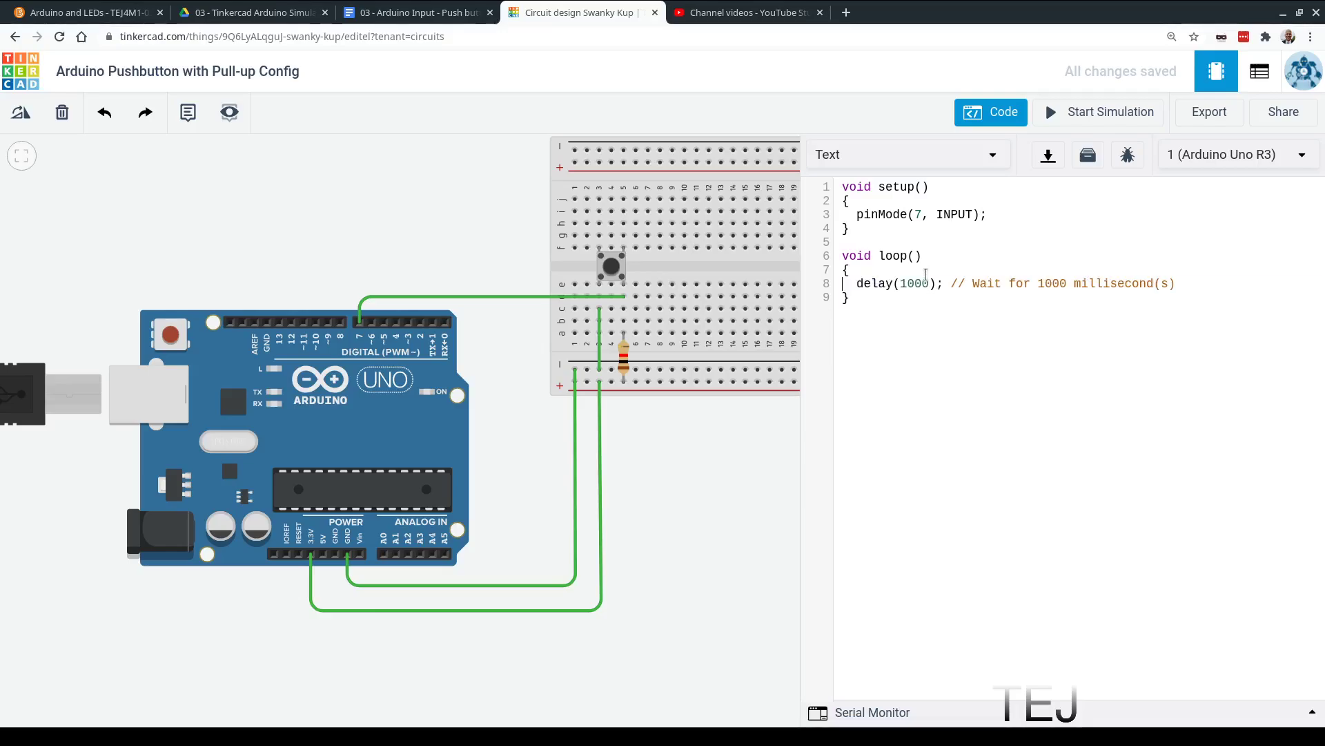
key("shift+Down")
key("BackSpace")
Step: Begin the condition if (digitalRead(7)==0 on a fresh line in loop()
key("Return")
key("Return")
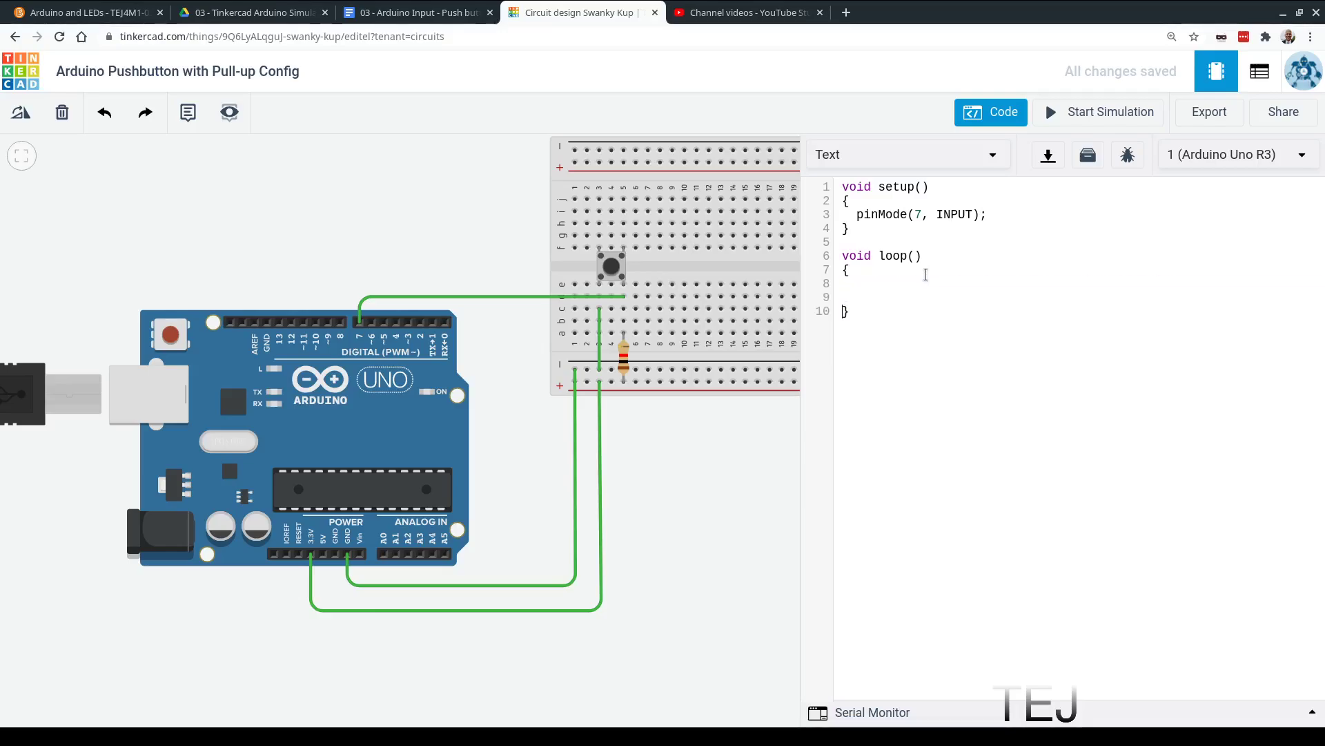
key("Up")
type("if")
type(" (")
type(")")
type("digitalRead")
type("(")
type("7")
type("==")
type("0")
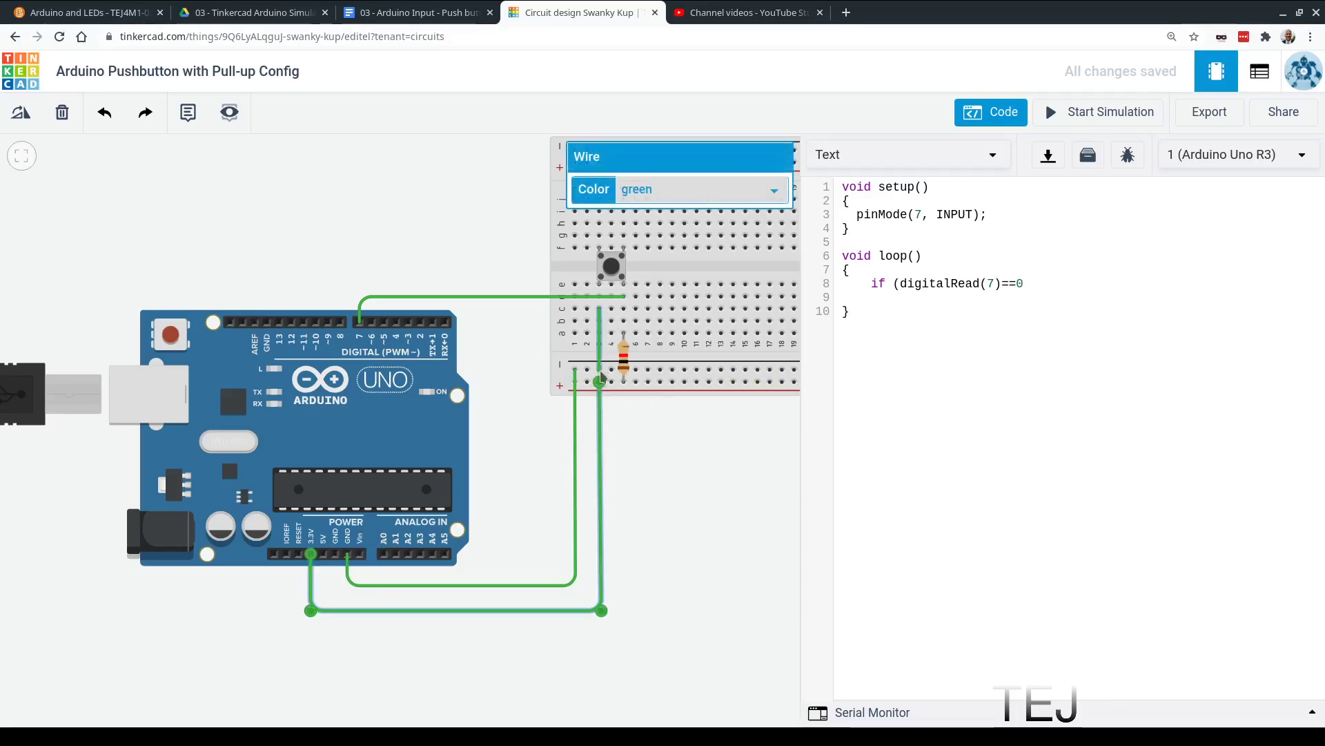
Step: Move the power wire's end to the rail hole below the resistor and straighten its run
left_click_drag(601, 376, 599, 382)
left_click_drag(601, 388, 636, 383)
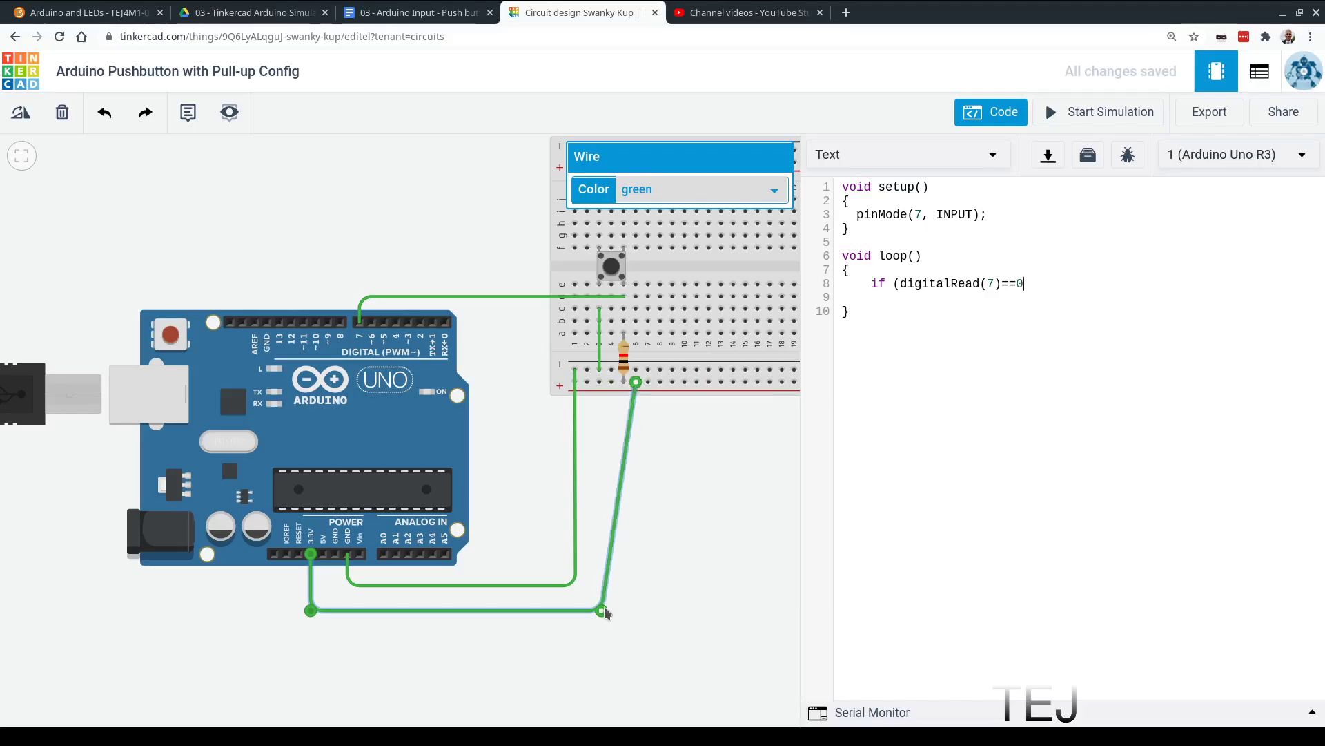
left_click_drag(602, 610, 643, 610)
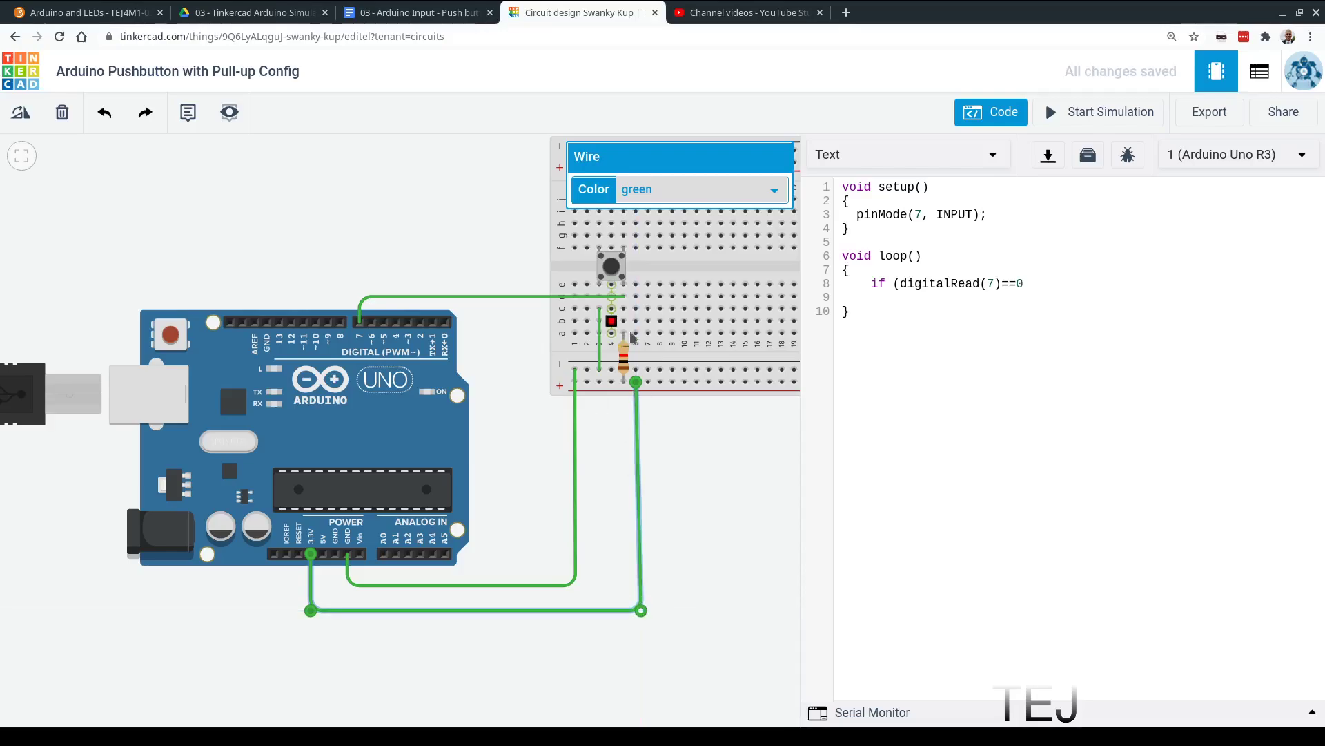
left_click(623, 404)
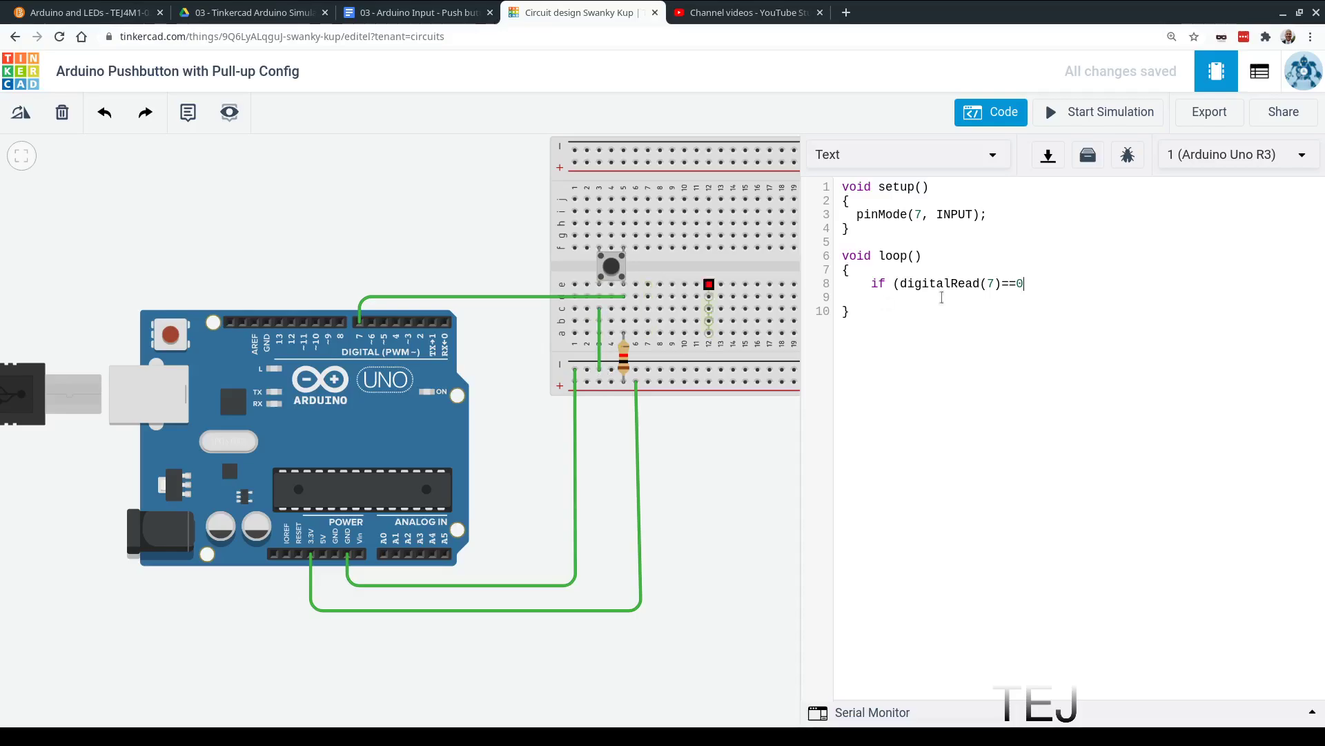
Step: Close the digitalRead(7)==0 condition and open an empty brace block beneath it
type(")")
key("Return")
type("{")
key("Return")
key("Return")
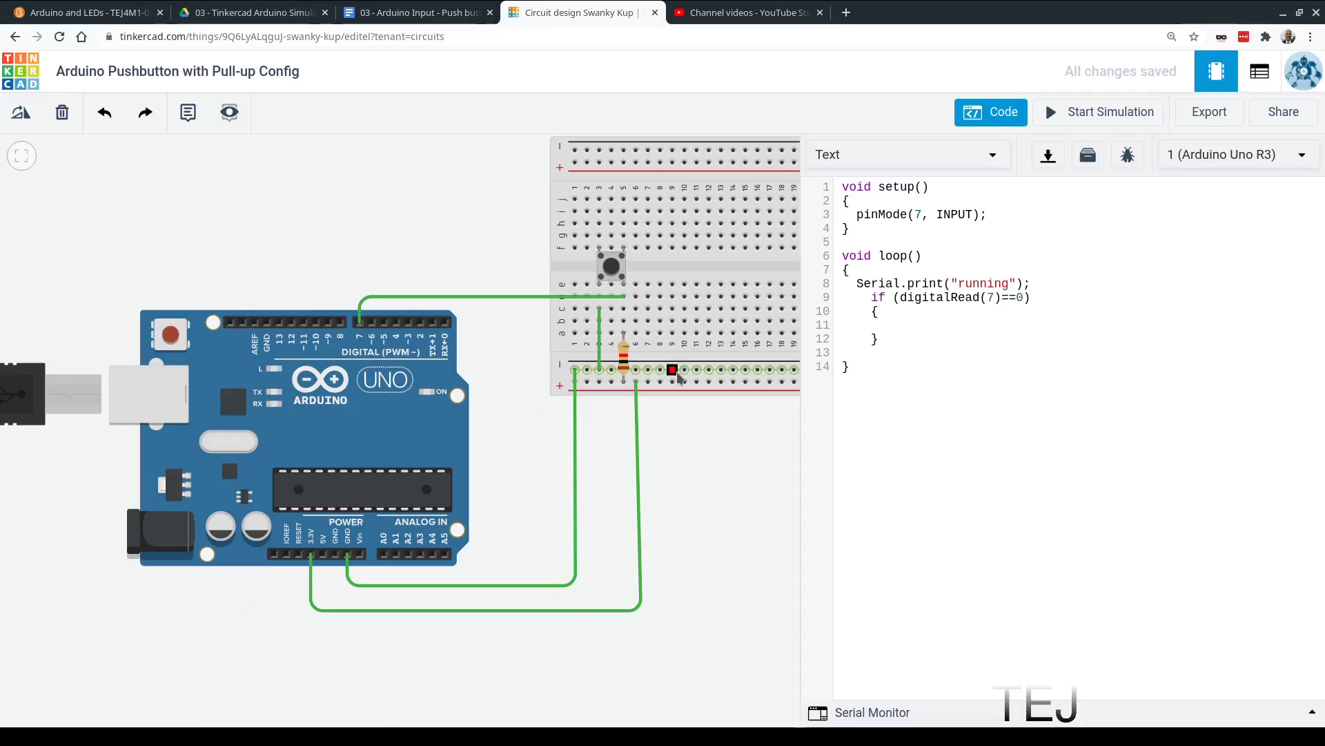
Step: Place a red LED and a 1 kΩ resistor on the breadboard beside the pushbutton
left_click(1010, 118)
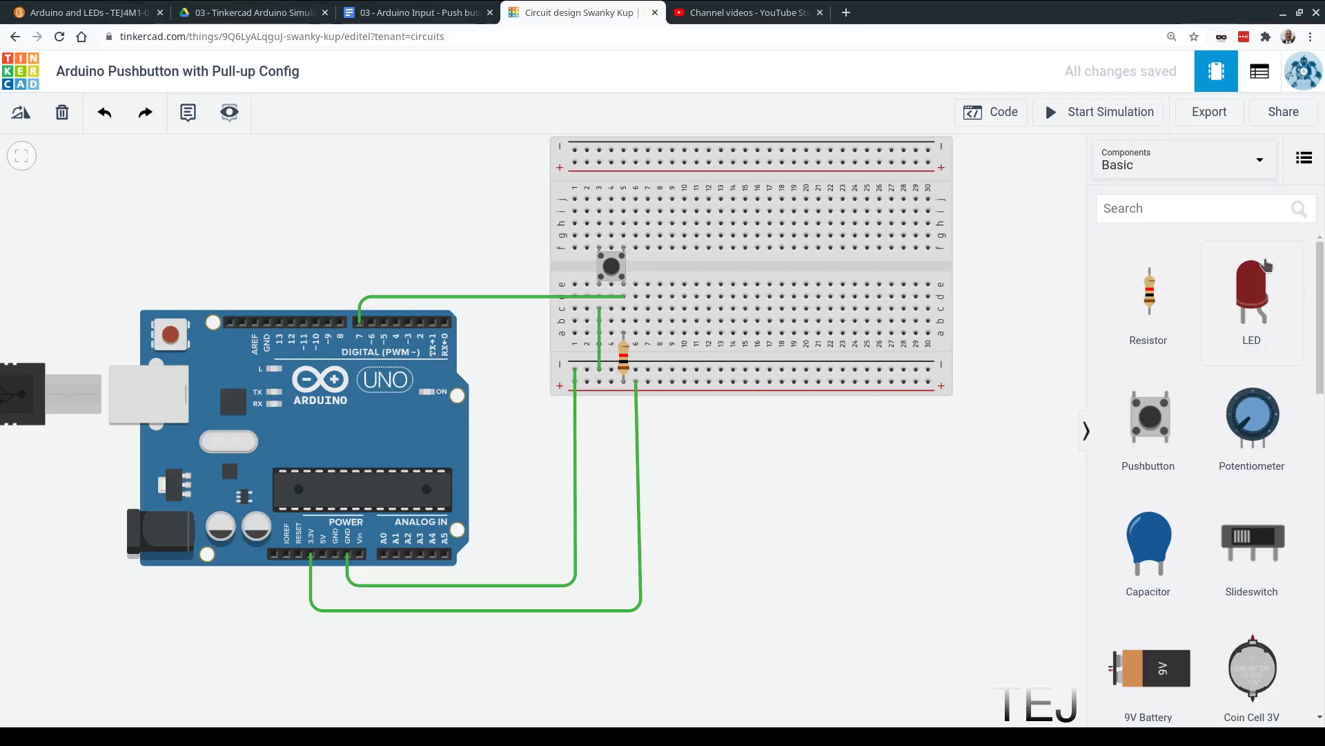
left_click_drag(1252, 290, 689, 205)
left_click_drag(1160, 298, 699, 274)
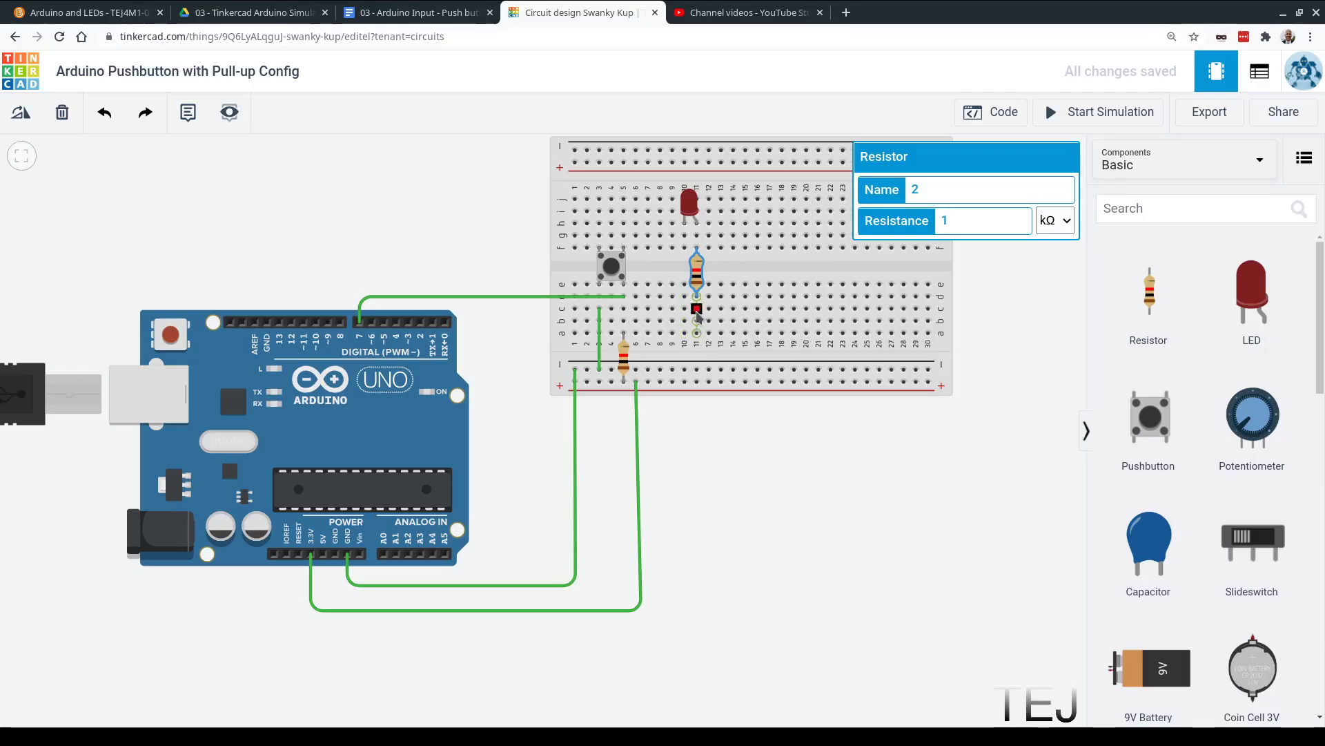
left_click(697, 310)
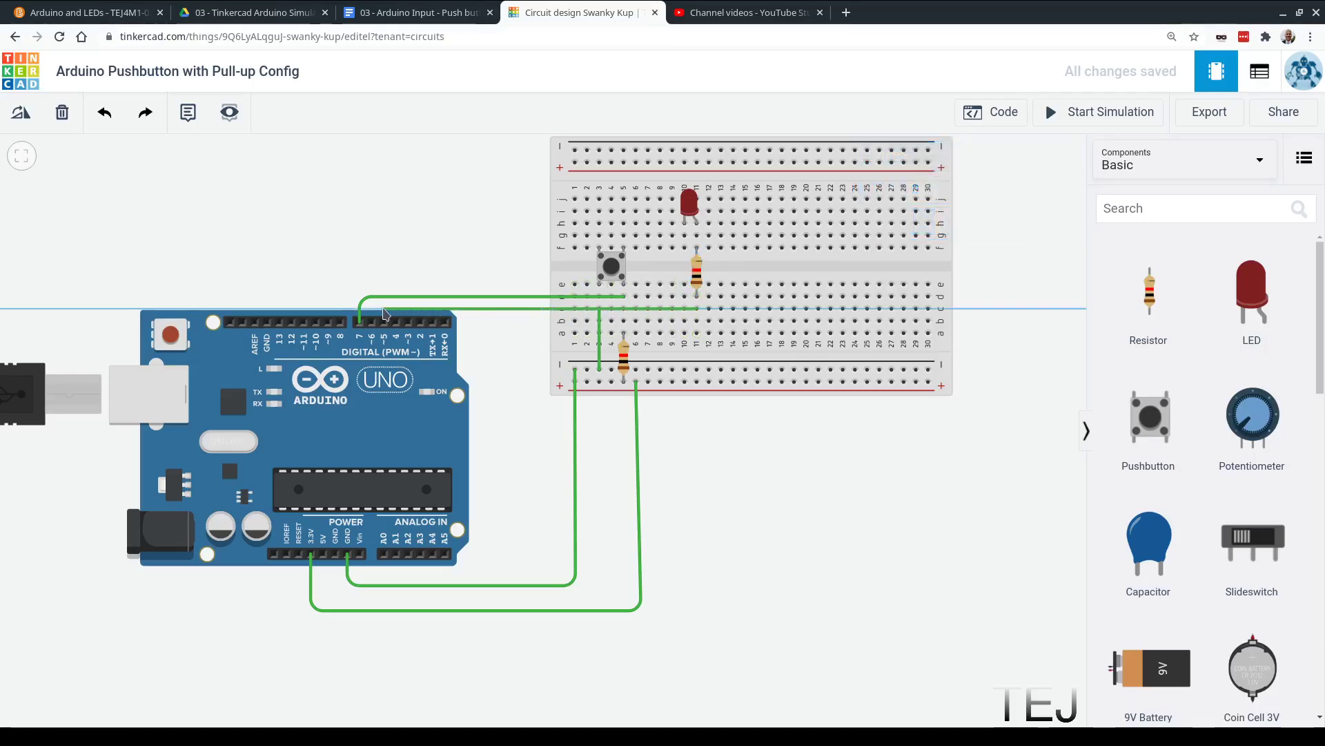
key("Escape")
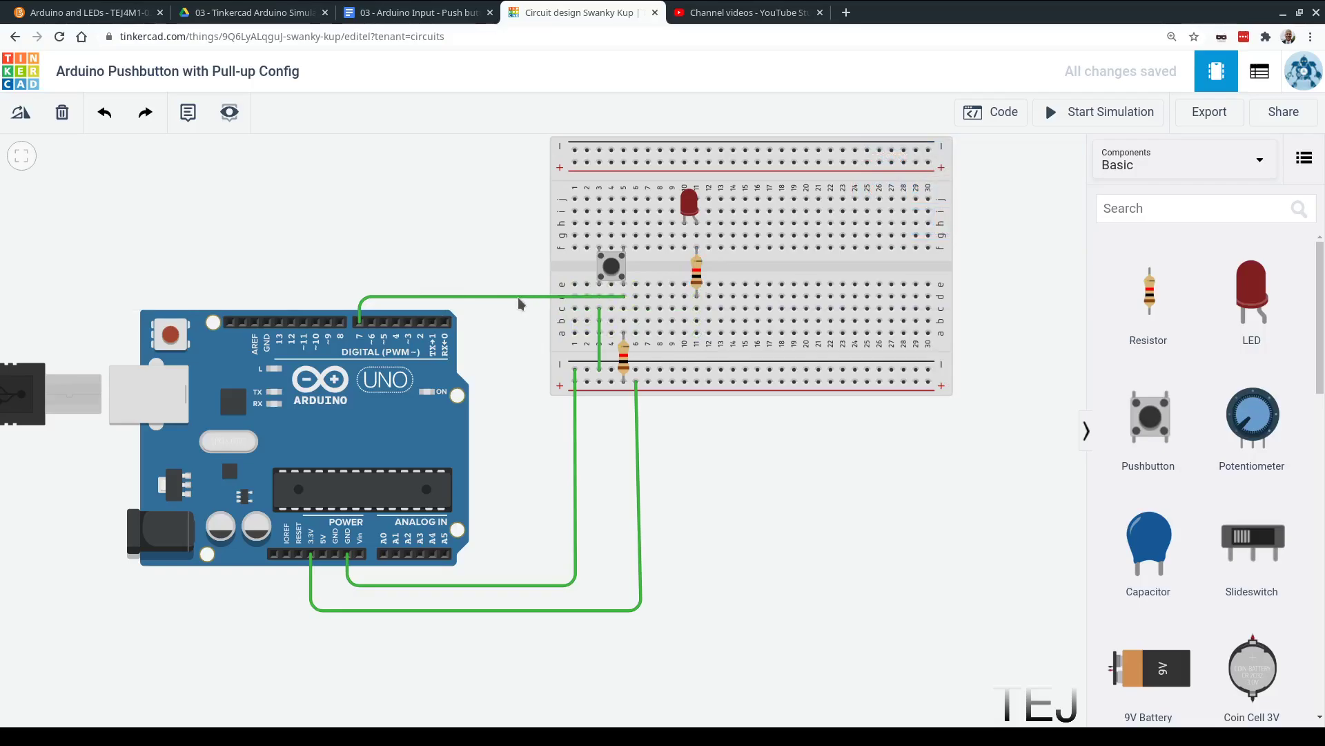
Step: Move the LED to the lower rows, rotate it, and wire its leg to the negative rail
left_click(691, 231)
left_click_drag(692, 235, 691, 311)
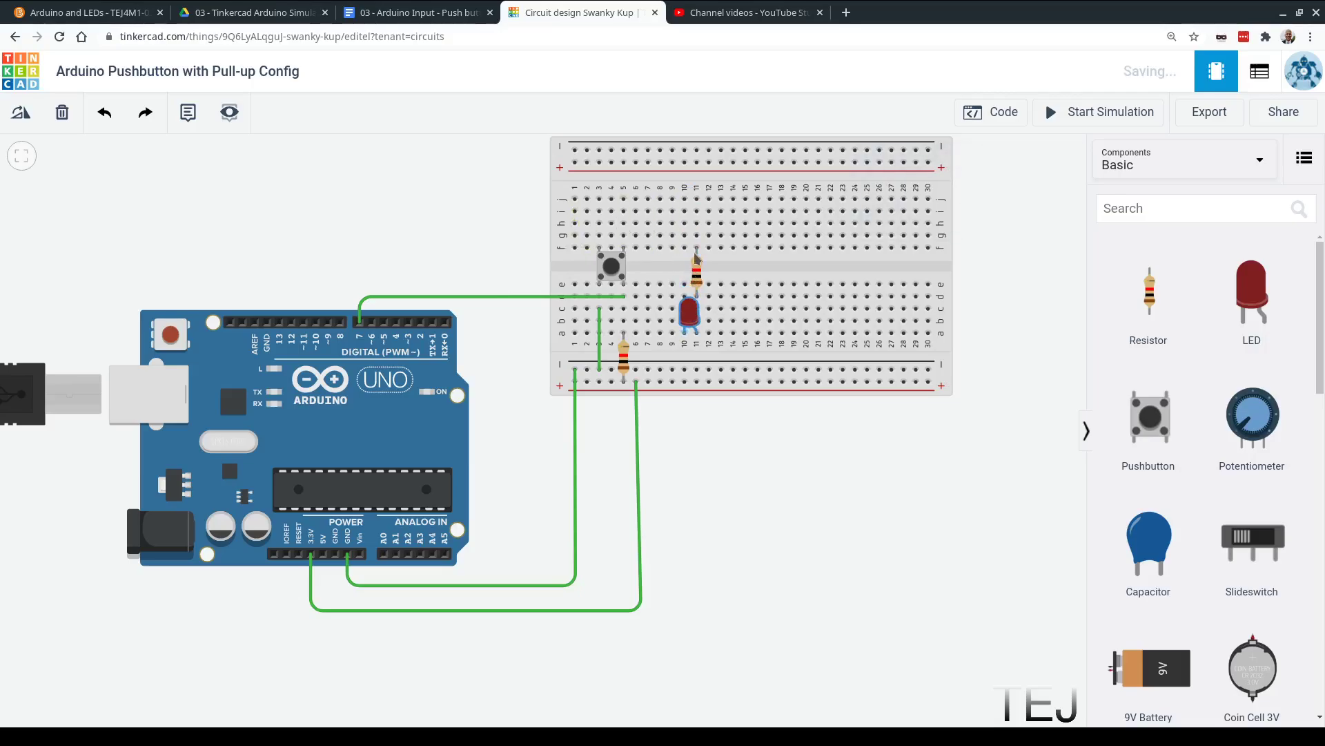
key("r")
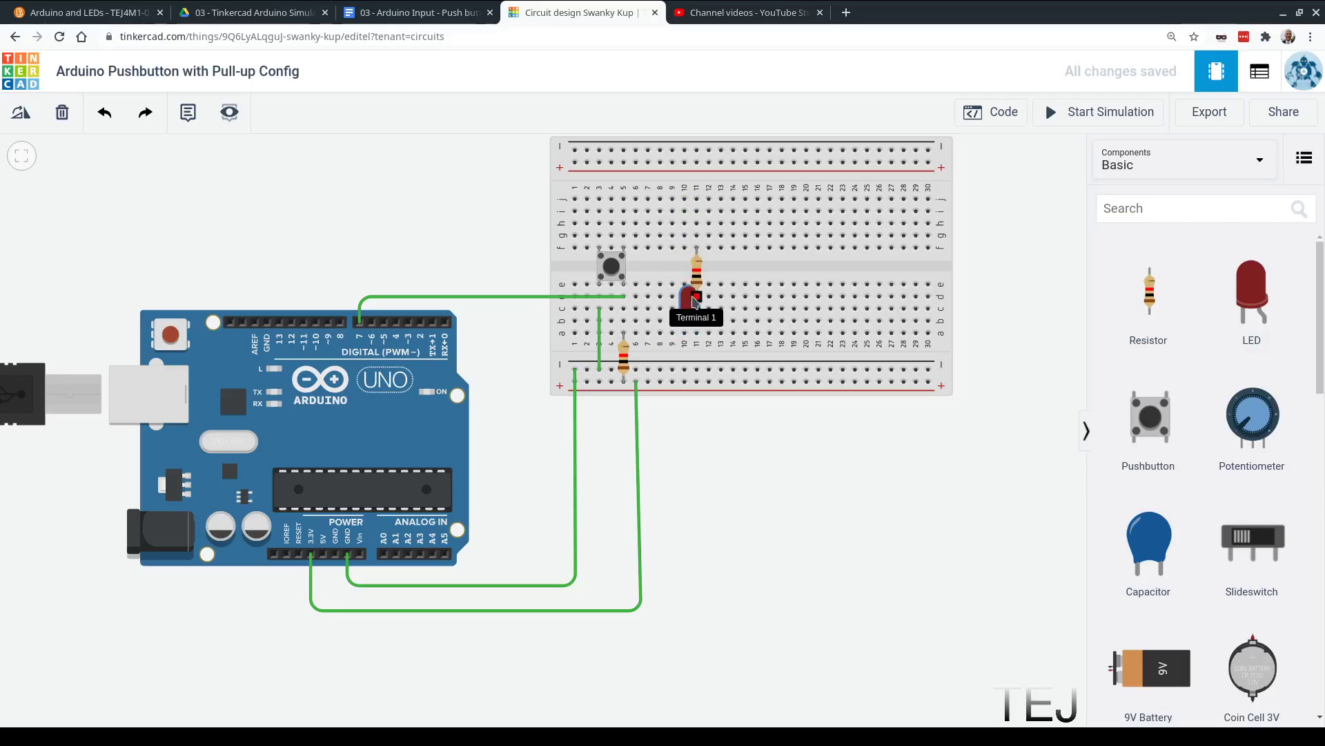
left_click(685, 334)
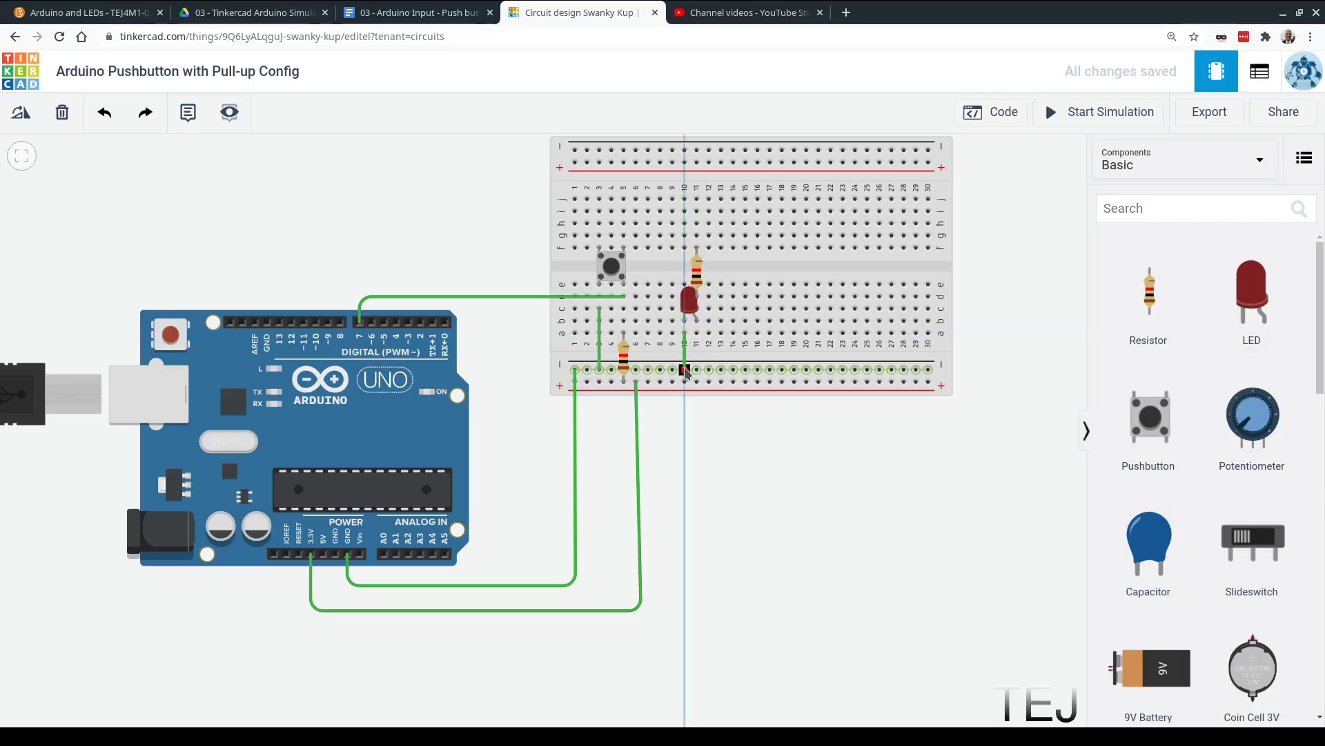
left_click(685, 371)
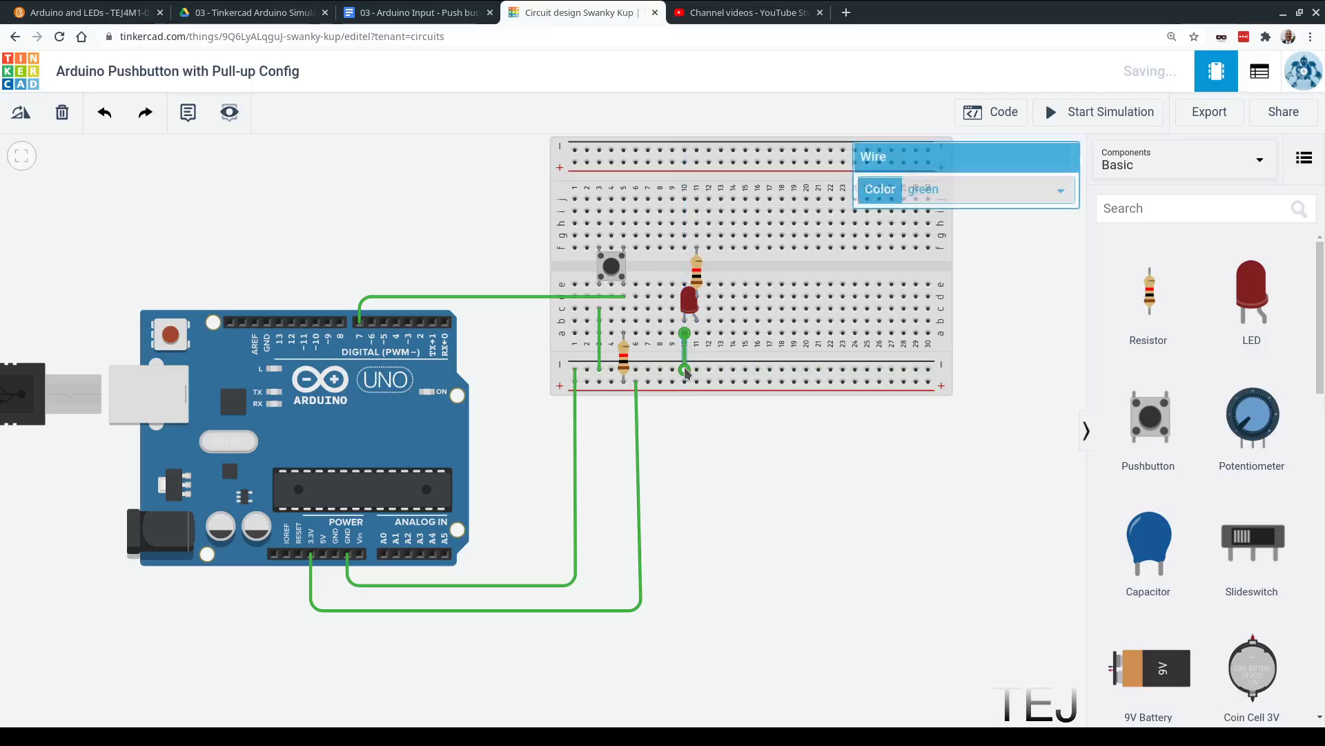
Step: Run a wire from the resistor's top end to Arduino pin 8
left_click(697, 213)
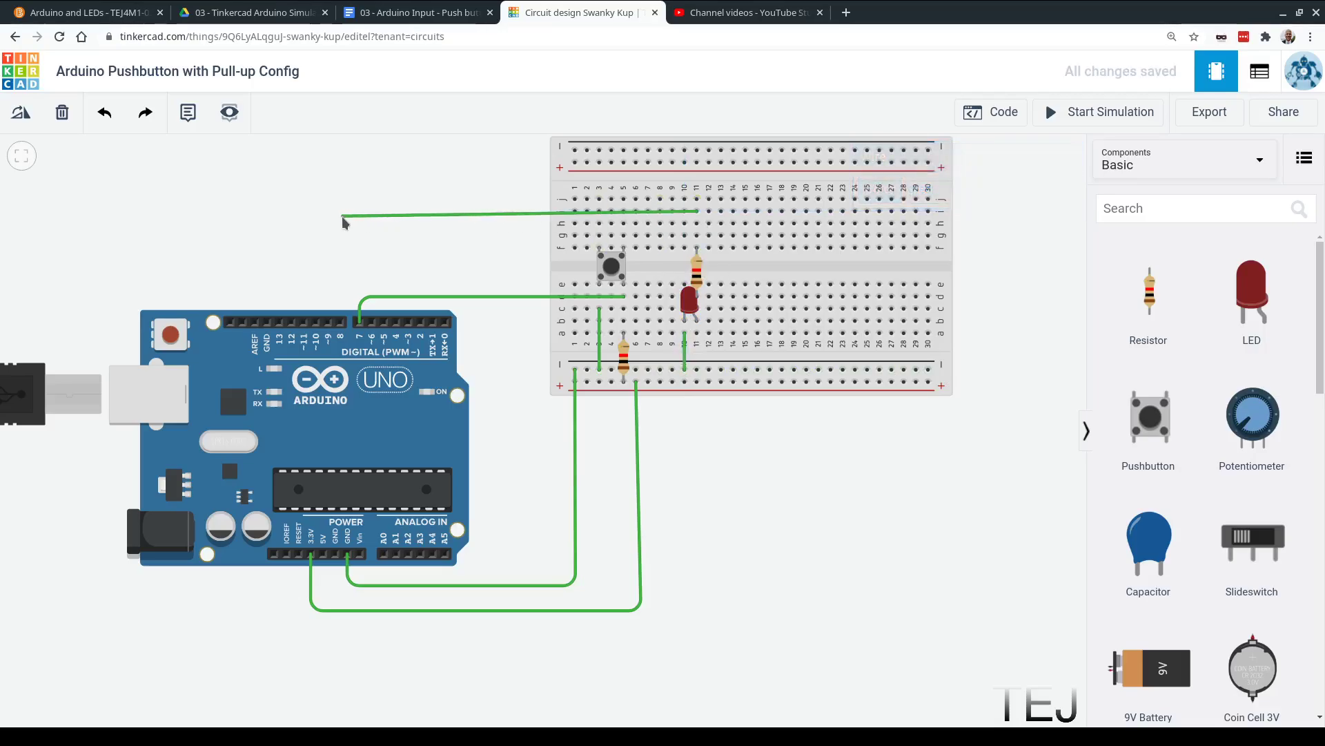
left_click(337, 212)
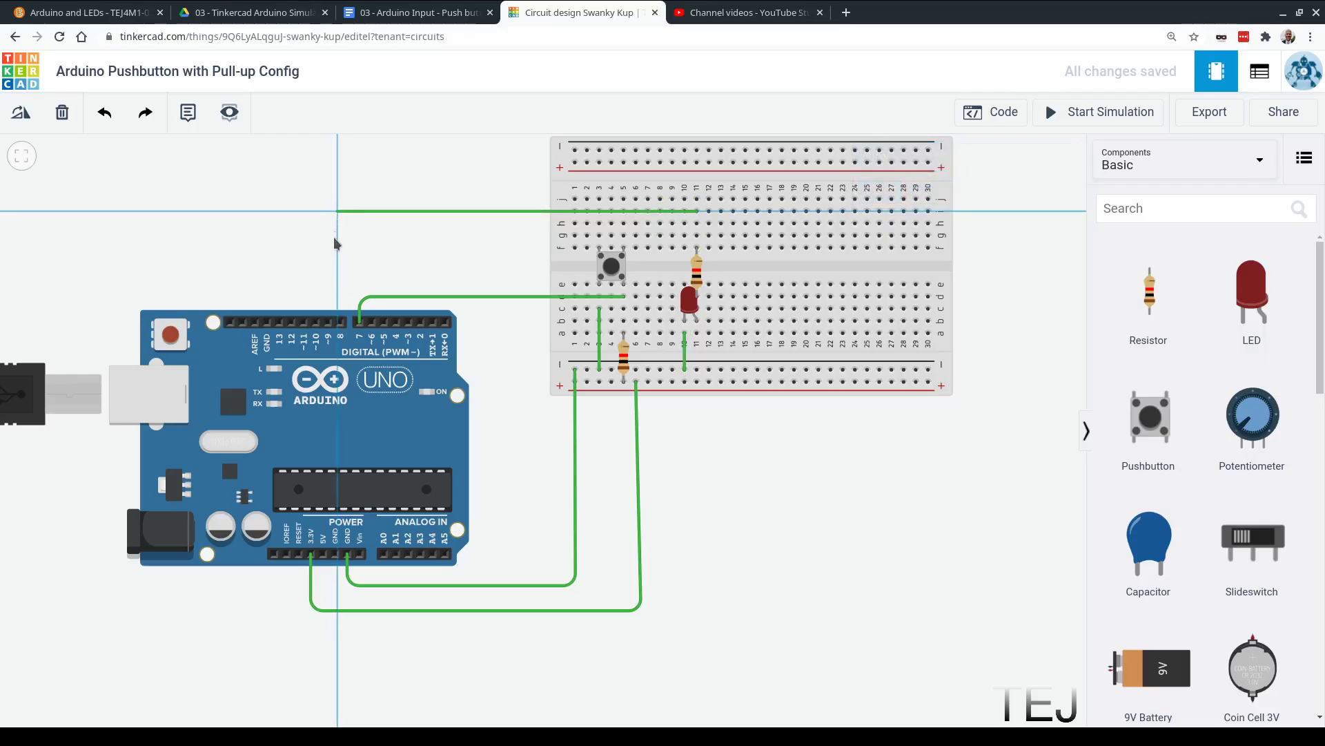
left_click(341, 322)
left_click_drag(338, 211, 343, 212)
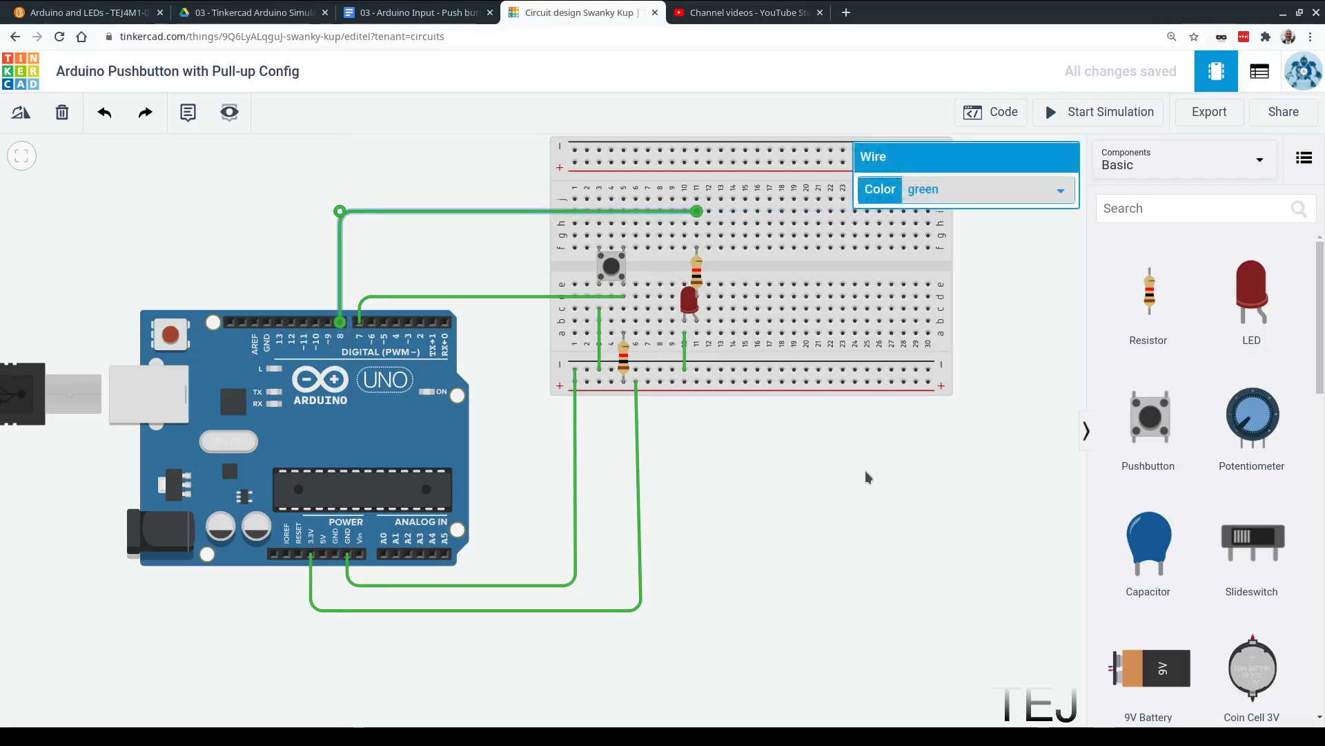
Step: Colour the pin 8 wire and the 5V power wire red
key("2")
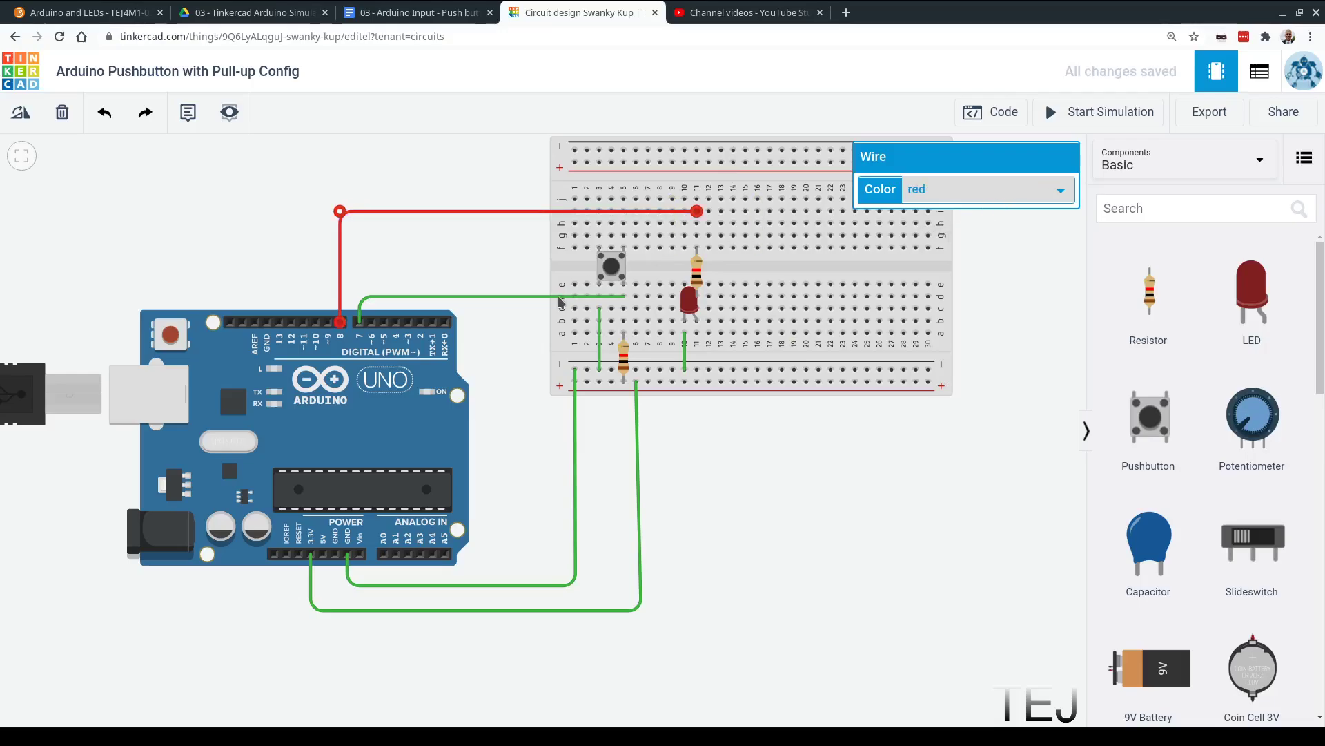
left_click(556, 298)
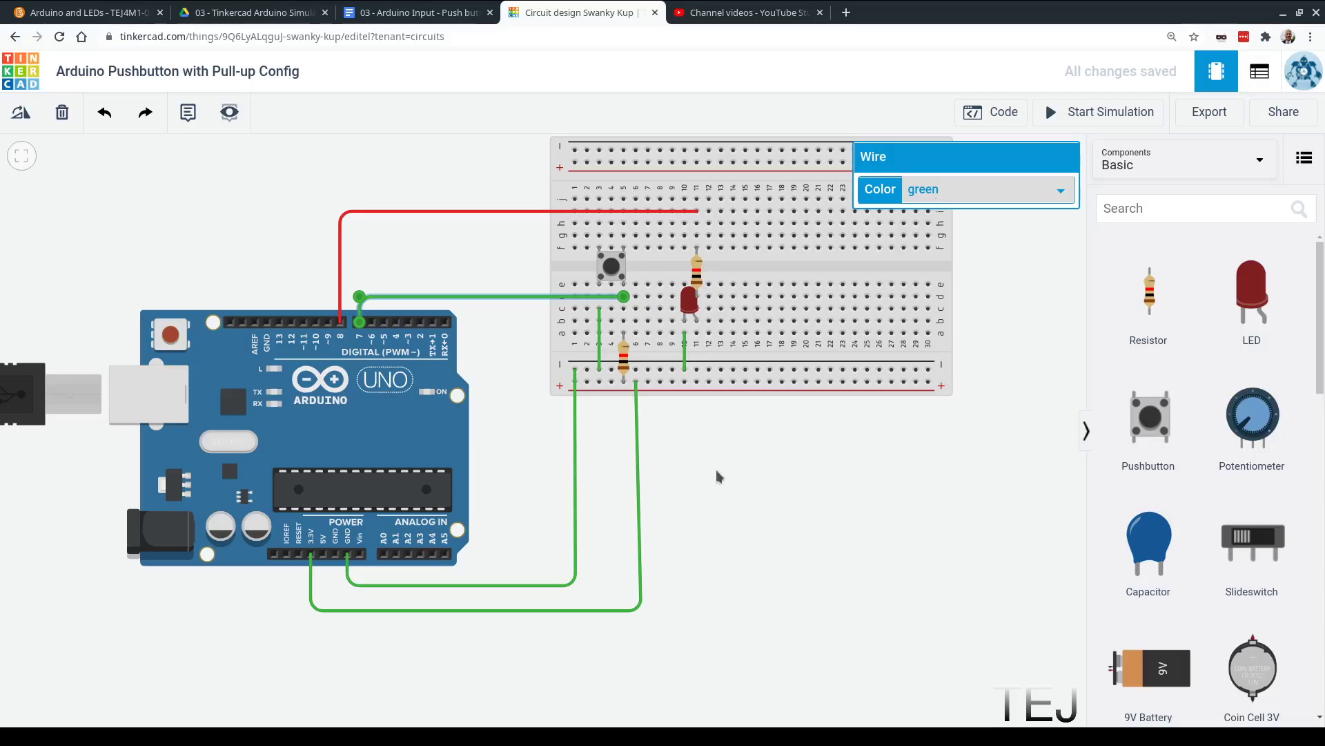
left_click(743, 473)
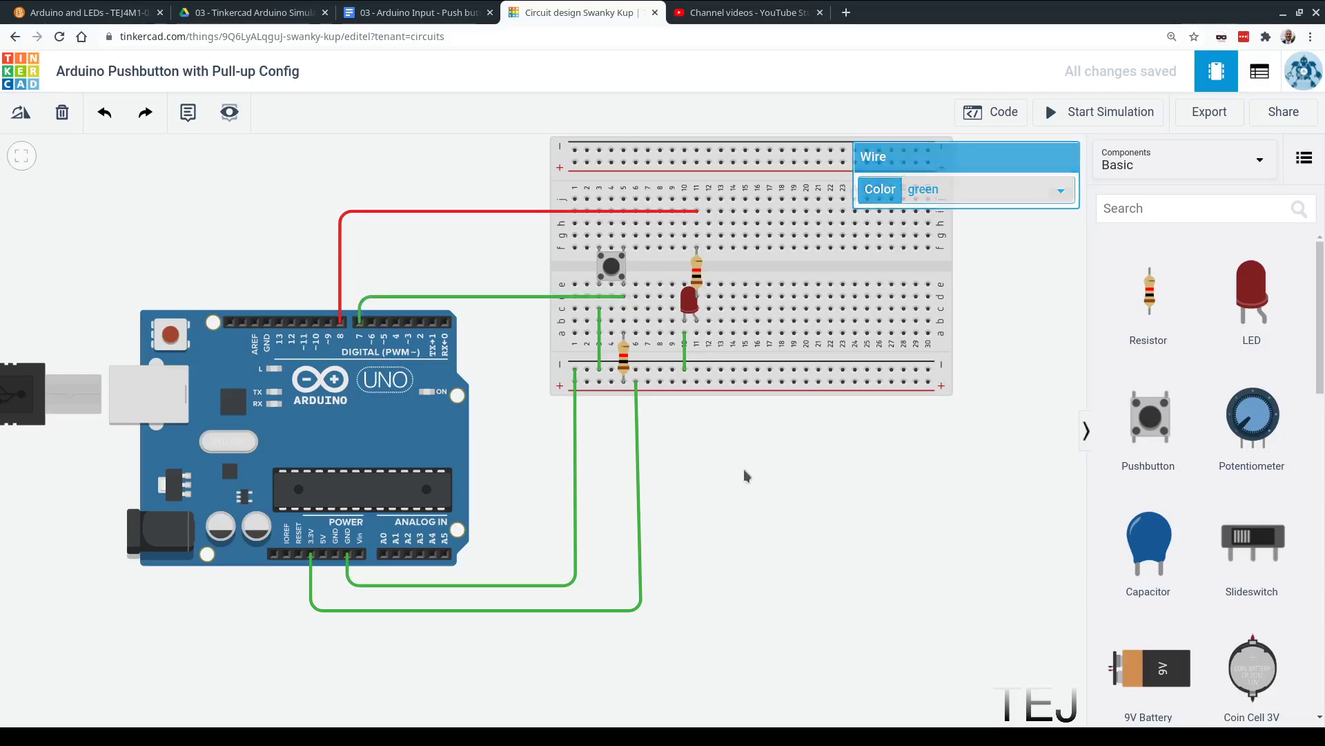
left_click(338, 610)
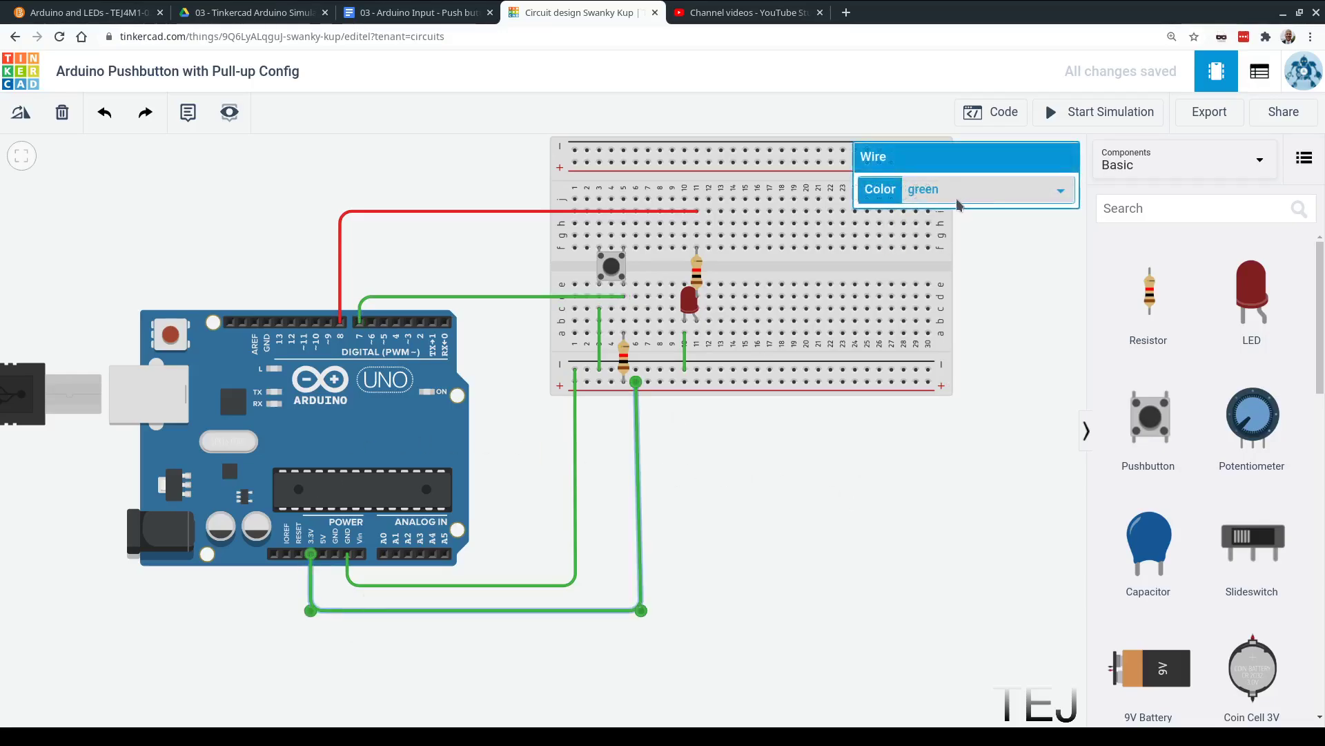
left_click(940, 230)
Step: Make the GND, LED ground and pushbutton column 3 wires black, leaving pin 7's wire green
left_click(575, 428)
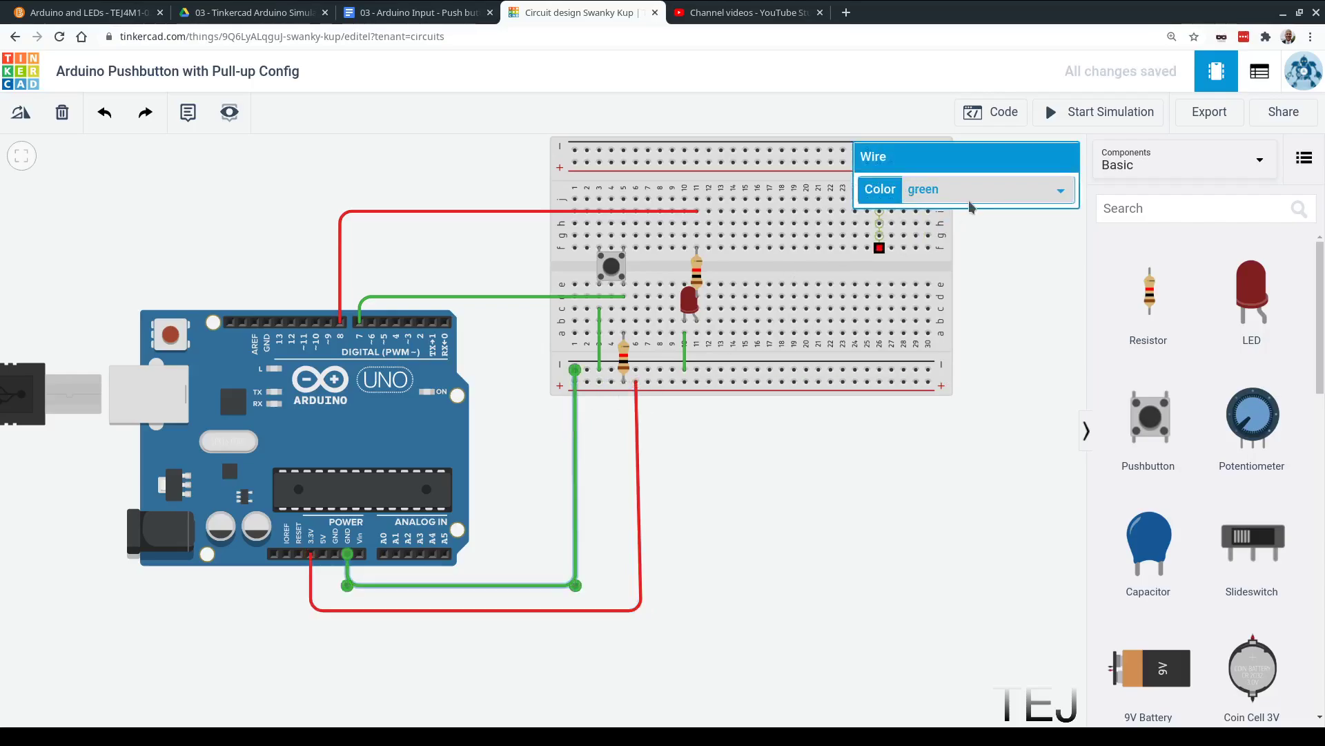
left_click(970, 184)
left_click(951, 212)
left_click(724, 456)
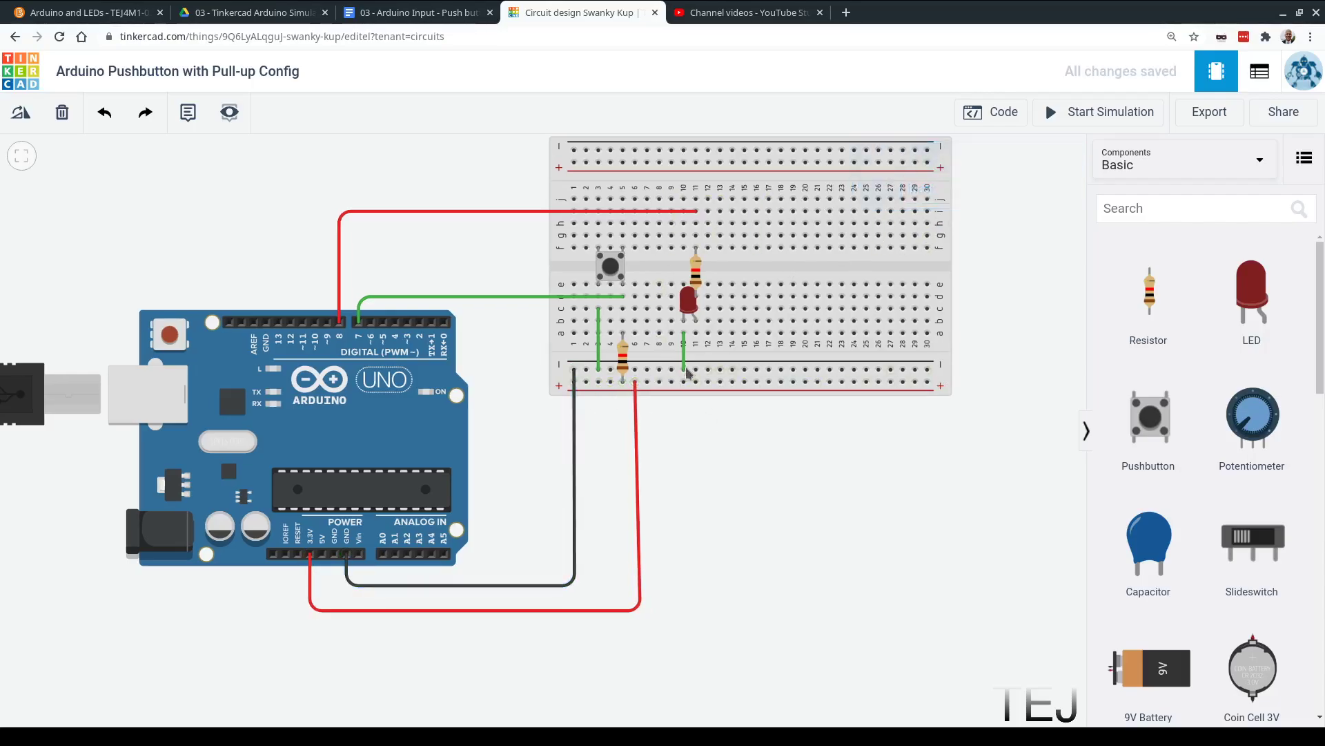
left_click(684, 357)
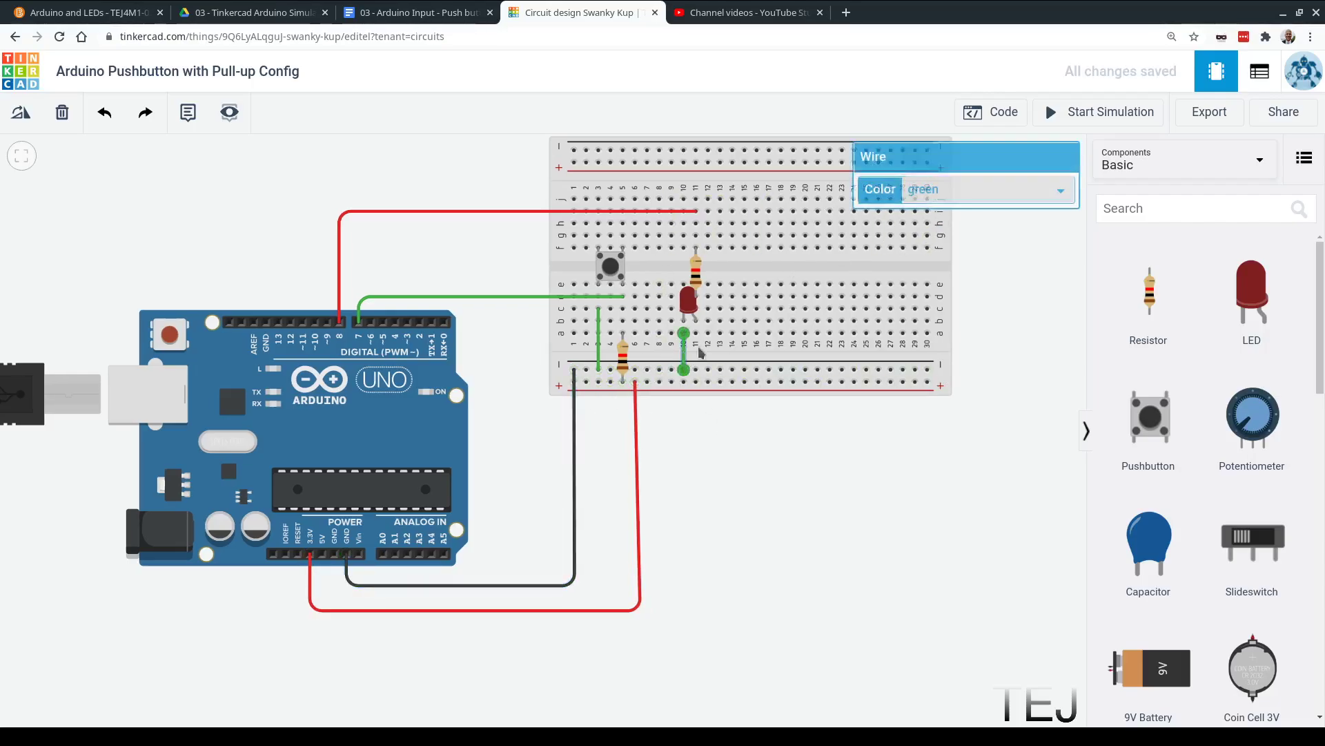
left_click(930, 216)
left_click(598, 331)
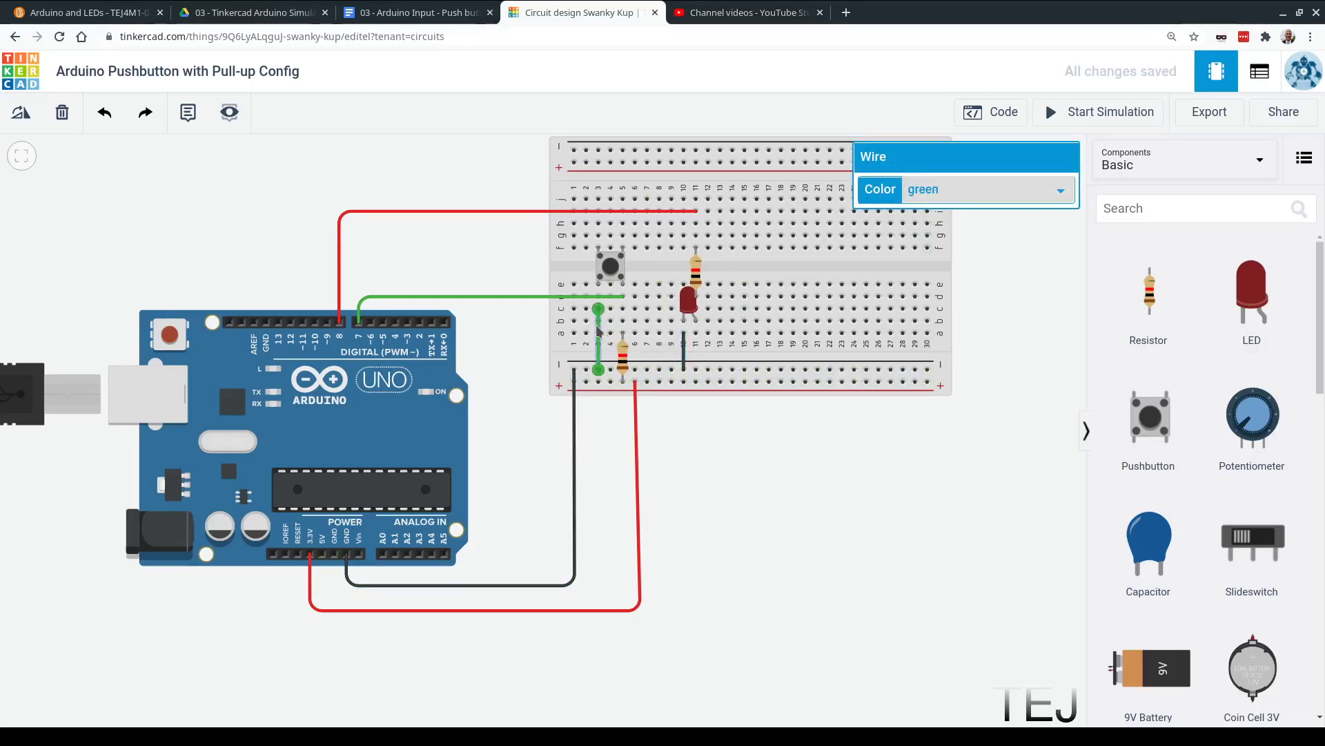
left_click(956, 200)
left_click(943, 216)
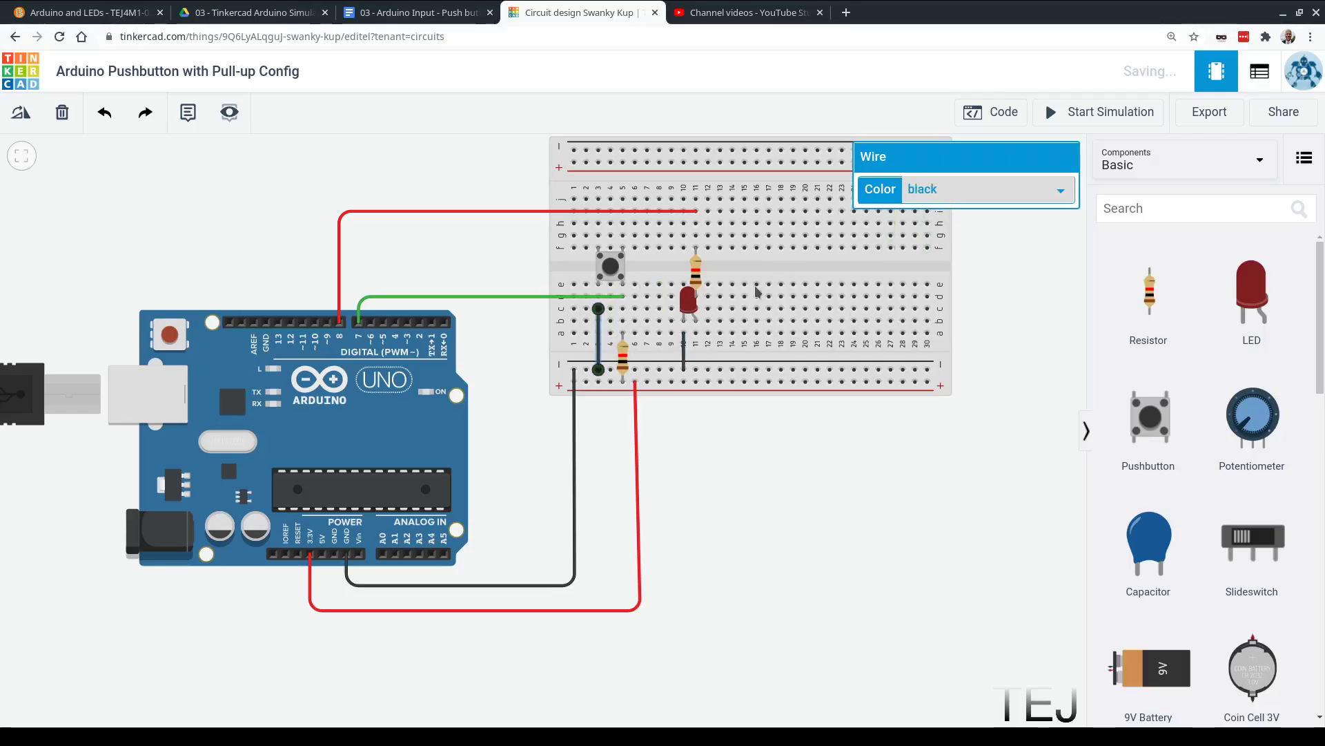
left_click(639, 459)
left_click(541, 297)
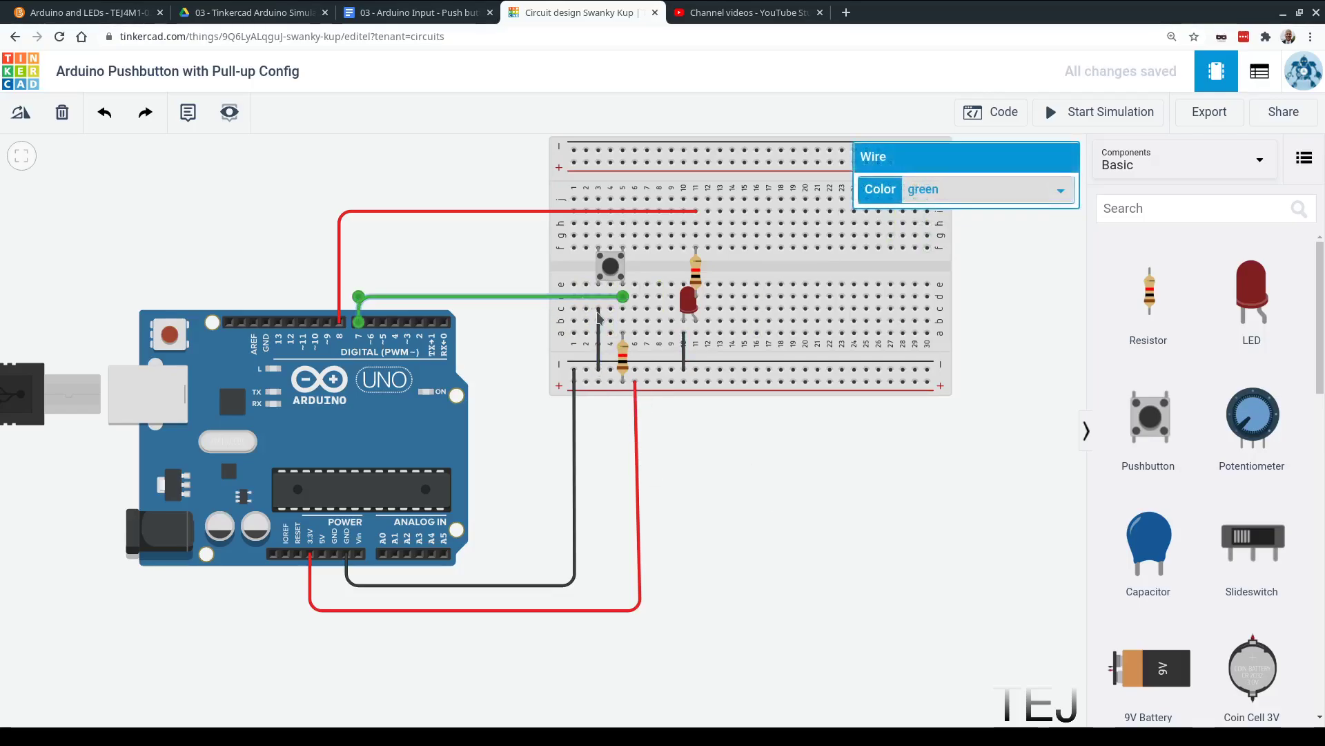
left_click(452, 257)
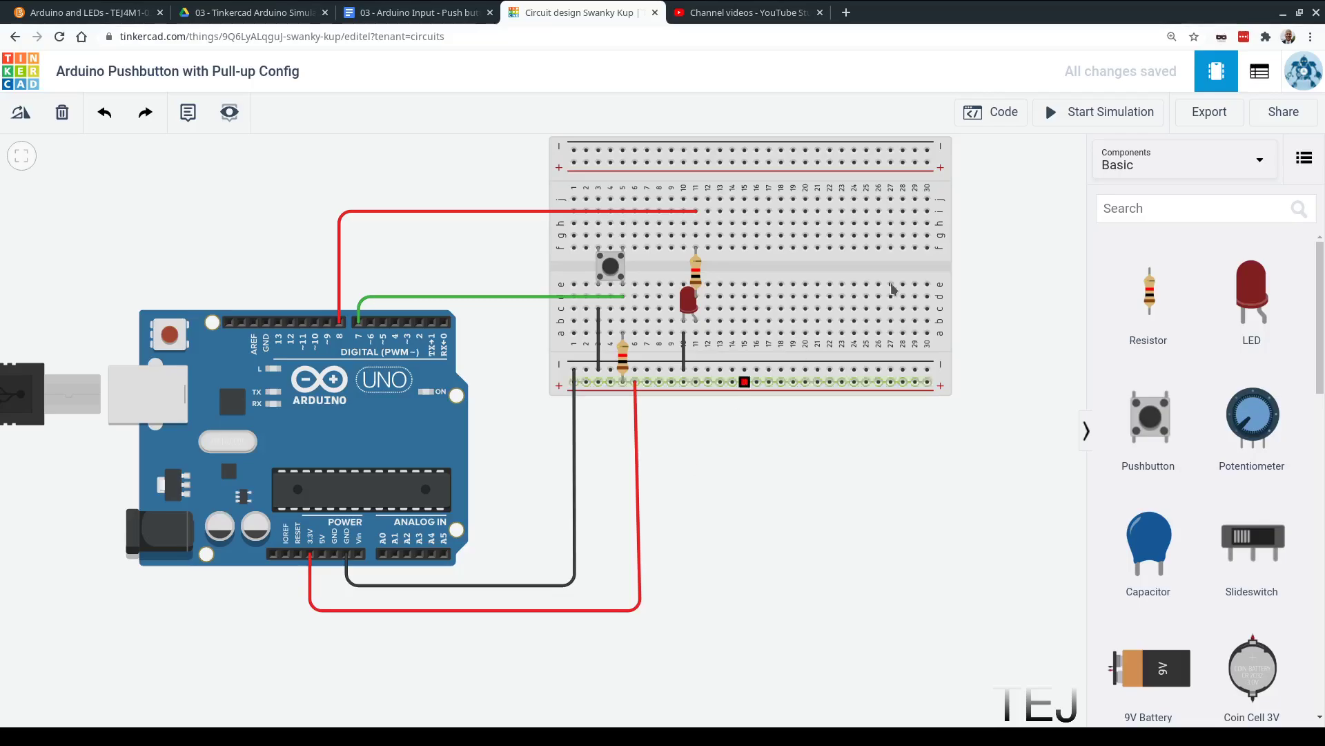
Step: Add pinMode(8, OUTPUT) to setup() below the pin 7 line
left_click(987, 115)
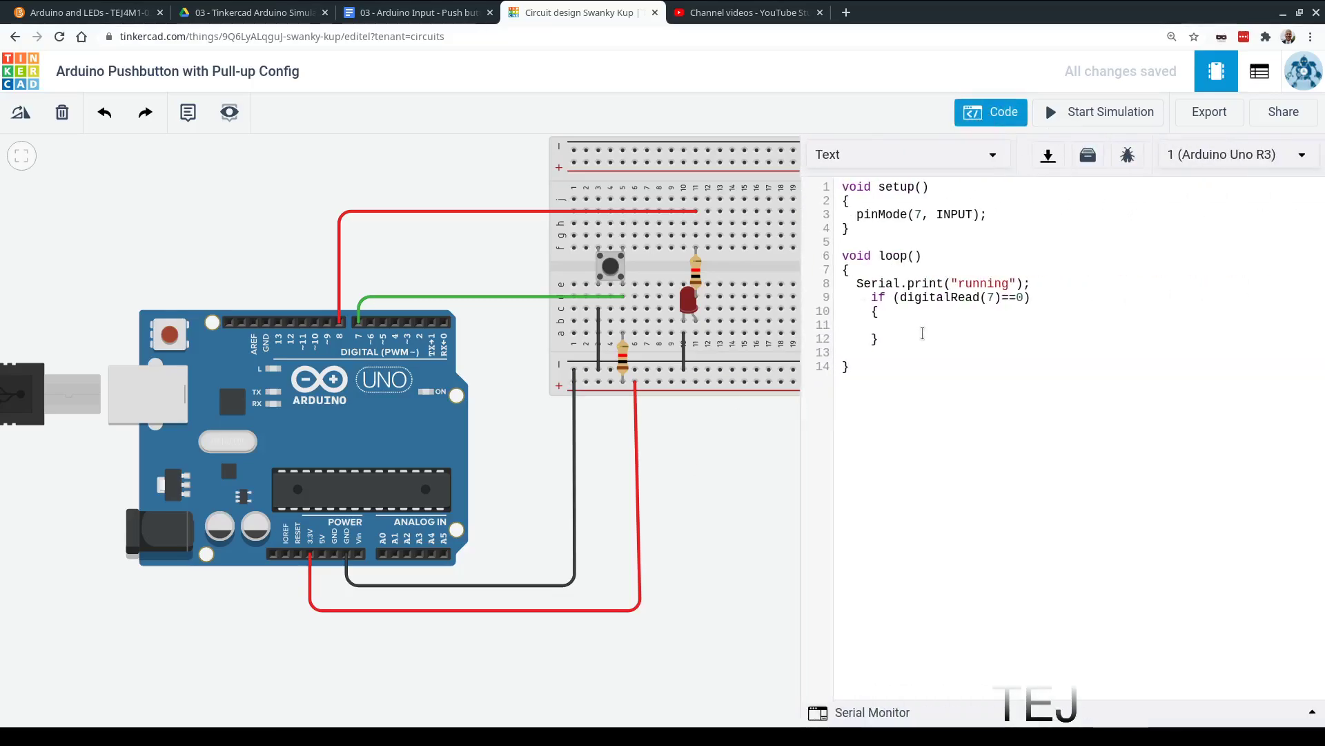
left_click(1009, 215)
key("Return")
type("p")
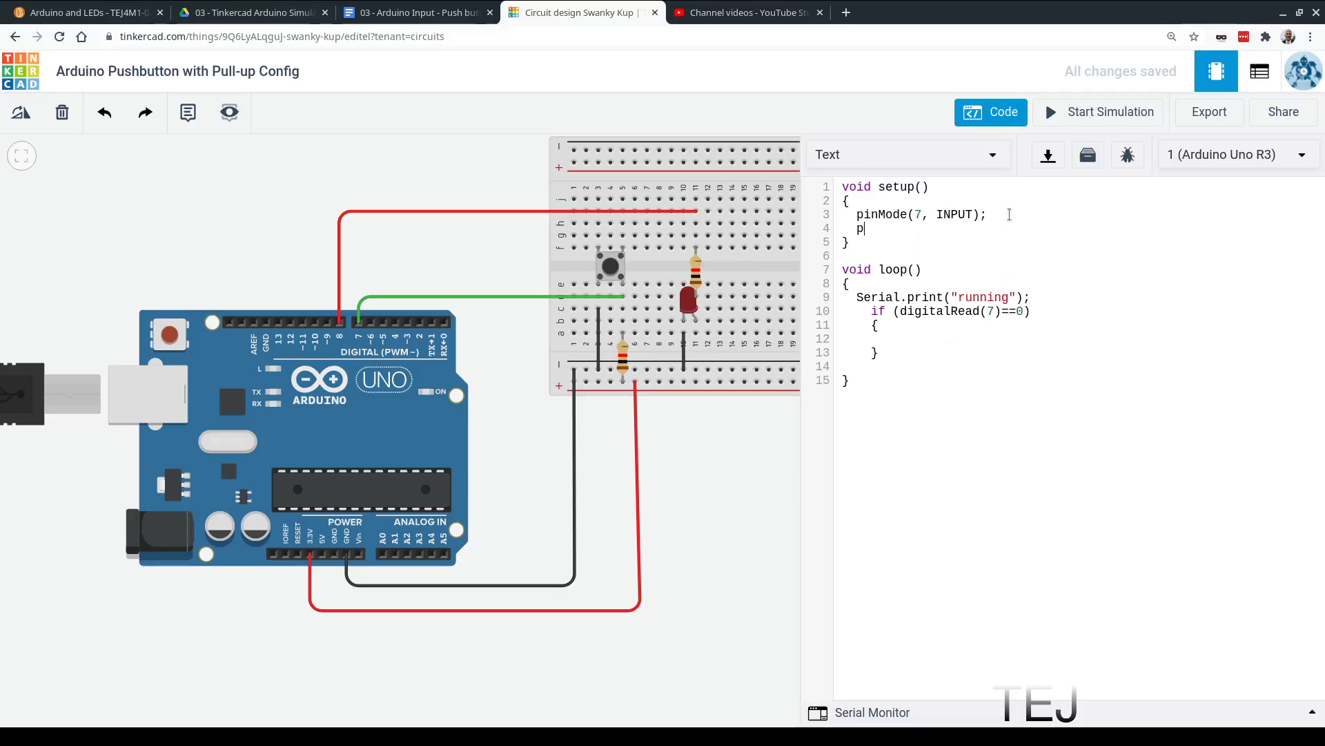
type("inMode(8, OUTPUT);")
Step: Put digitalWrite(8,HIGH) inside the if block and add an else block after it
left_click(907, 340)
type("digitalWr")
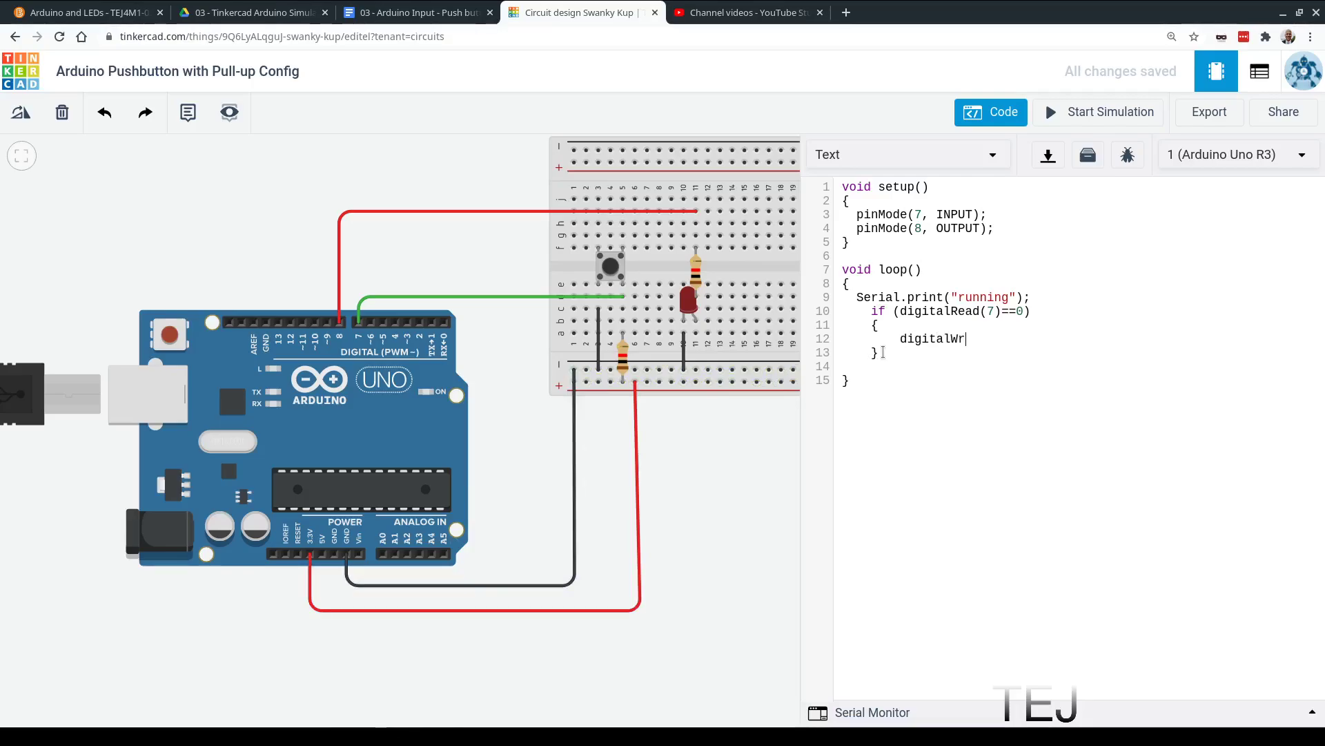
type("ite(8,HIGH);")
key("Return")
type("else {")
key("Return")
key("Tab")
type("}")
key("Up")
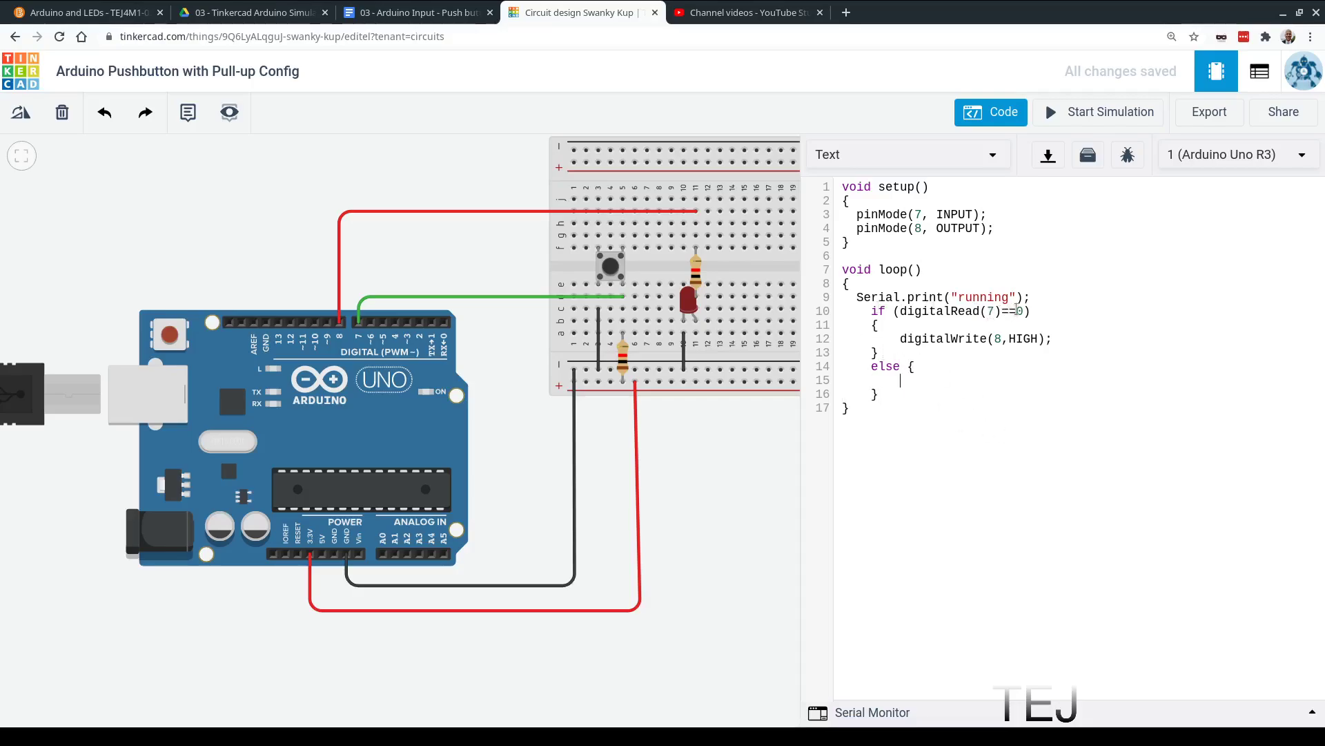
Step: Write digitalWrite(8,LOW); inside the else block
left_click_drag(870, 311, 1067, 343)
left_click(1024, 364)
key("Down")
type("digitalWrite(8,LOW);")
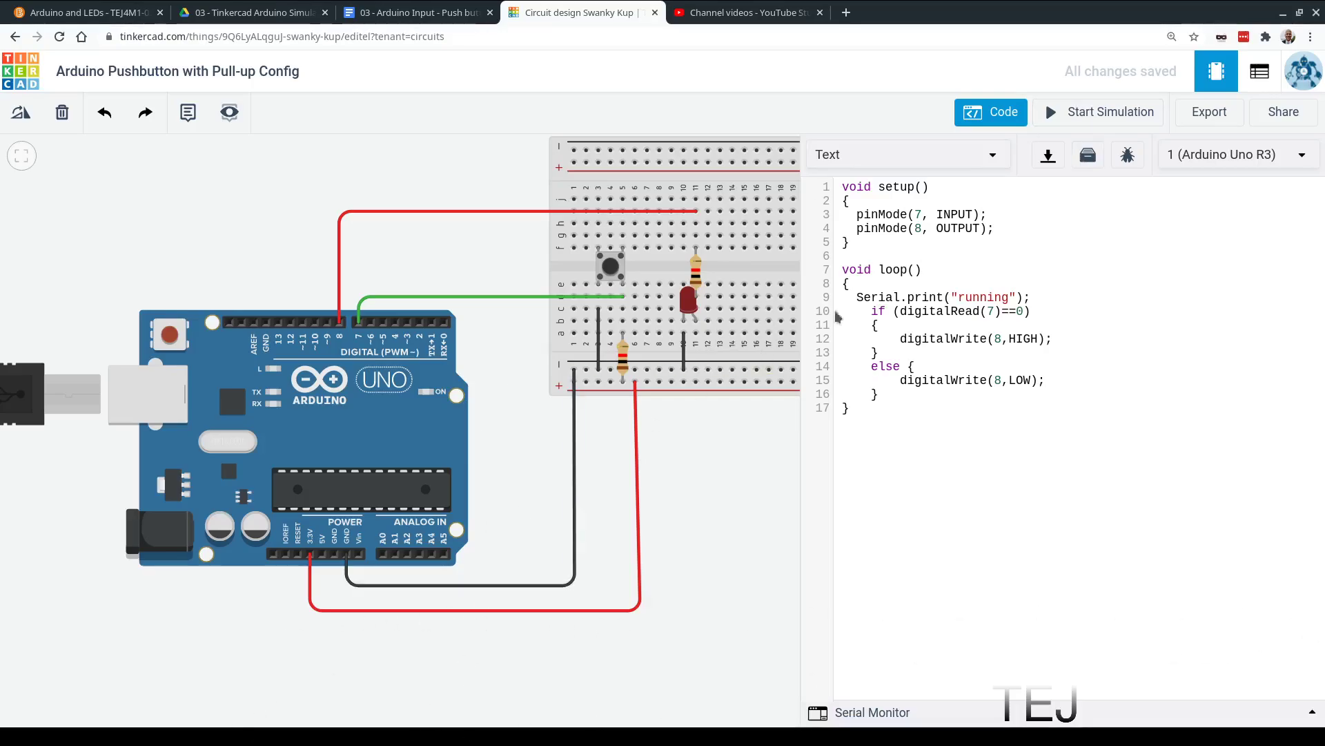
Step: Run the simulation, press the pushbutton repeatedly to light the LED, then stop it
left_click(1113, 112)
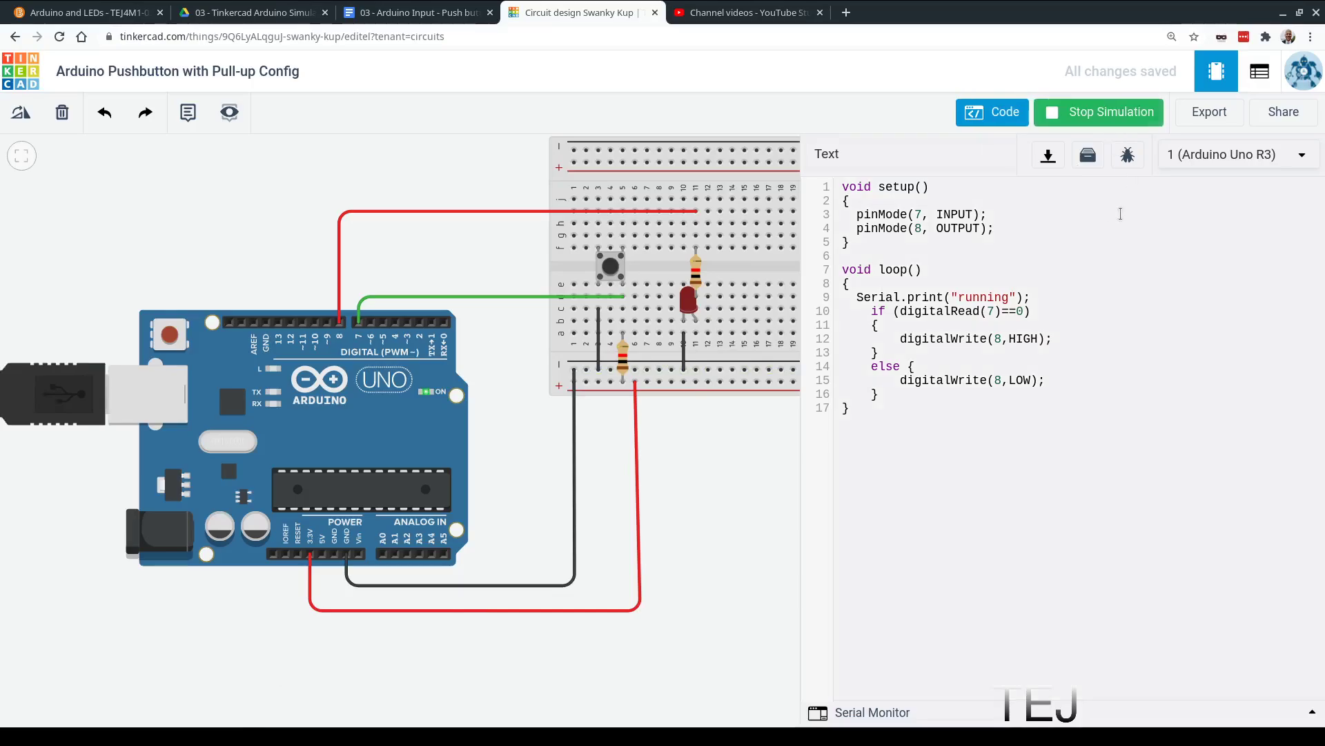
left_click(996, 116)
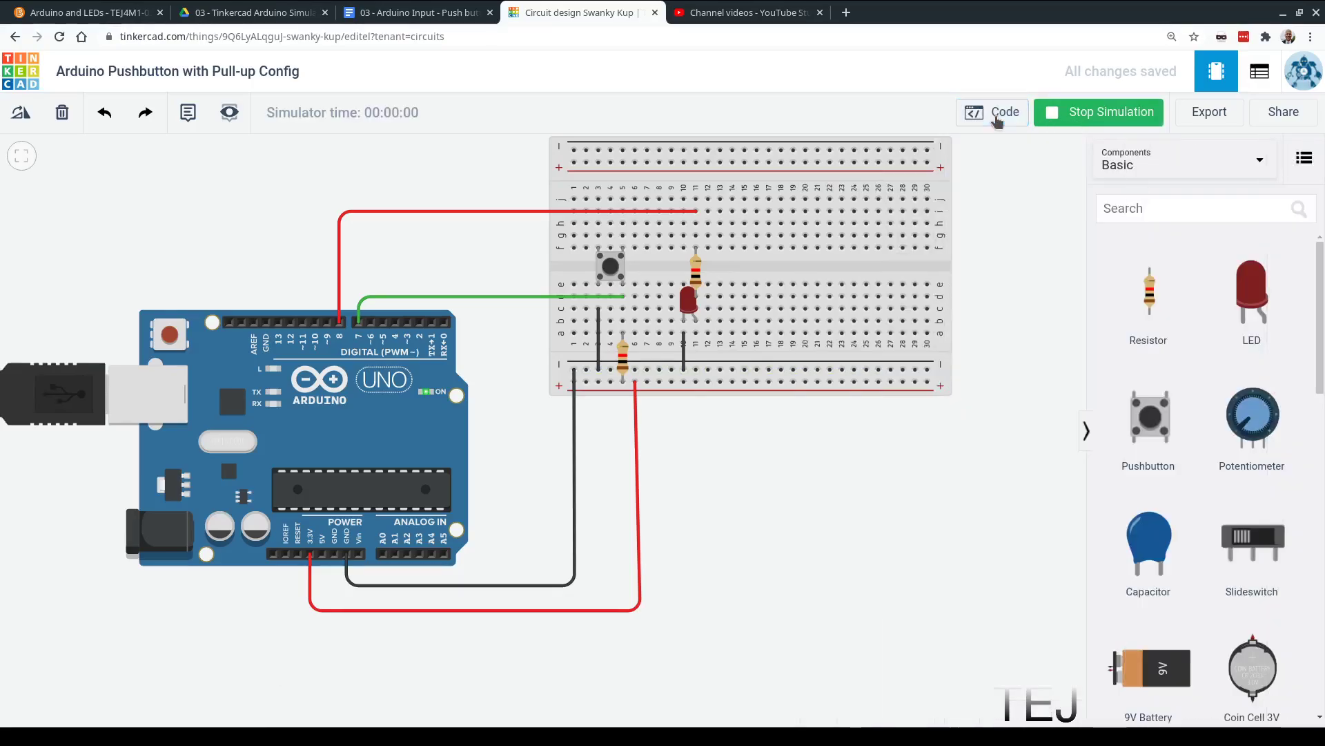
left_click(610, 269)
left_click(611, 269)
left_click(611, 269)
left_click(611, 269)
left_click(1113, 117)
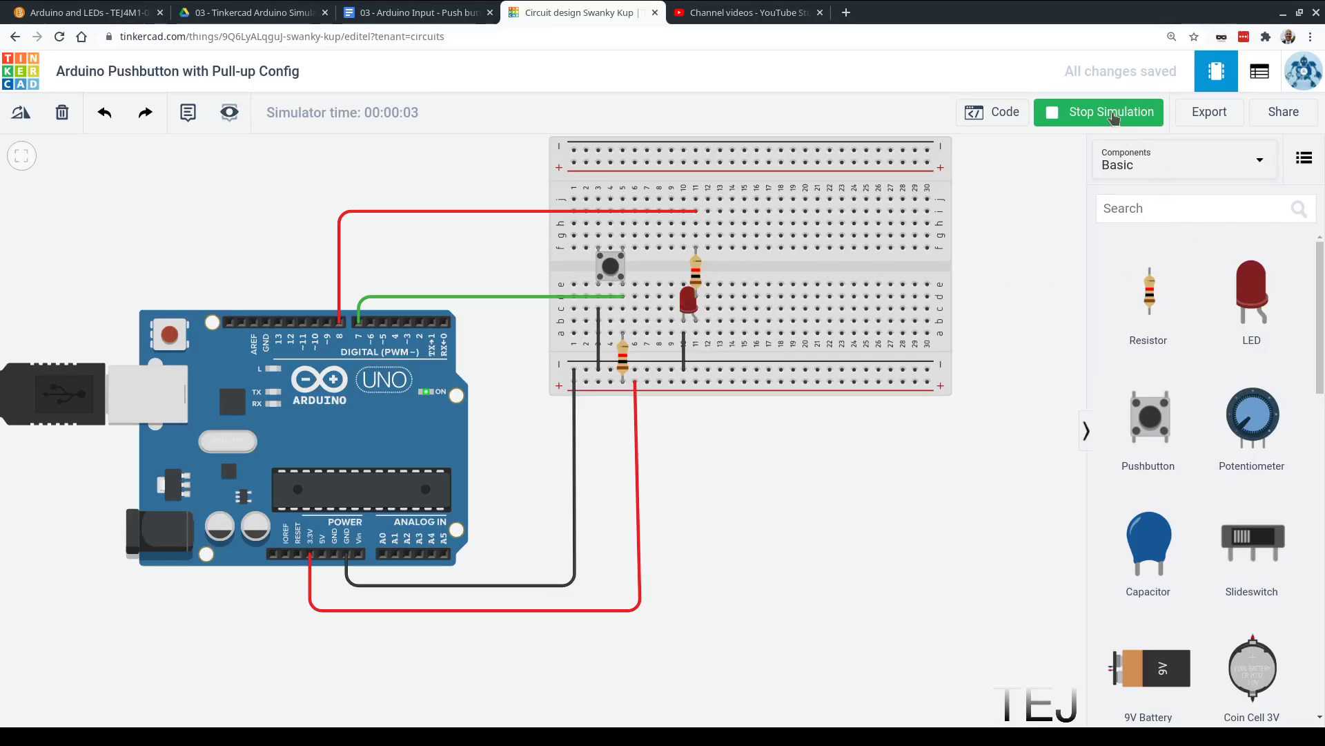